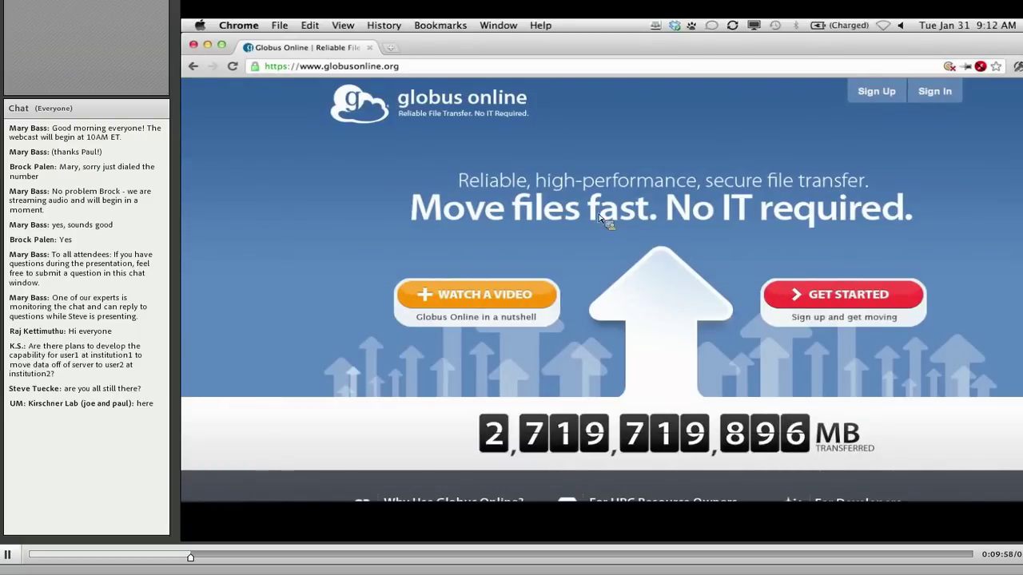
Open the 'Why Use Globus Online?' researchers page and look over the About, Resources, News & Events and Support tabs
scroll(603, 220, down, 1)
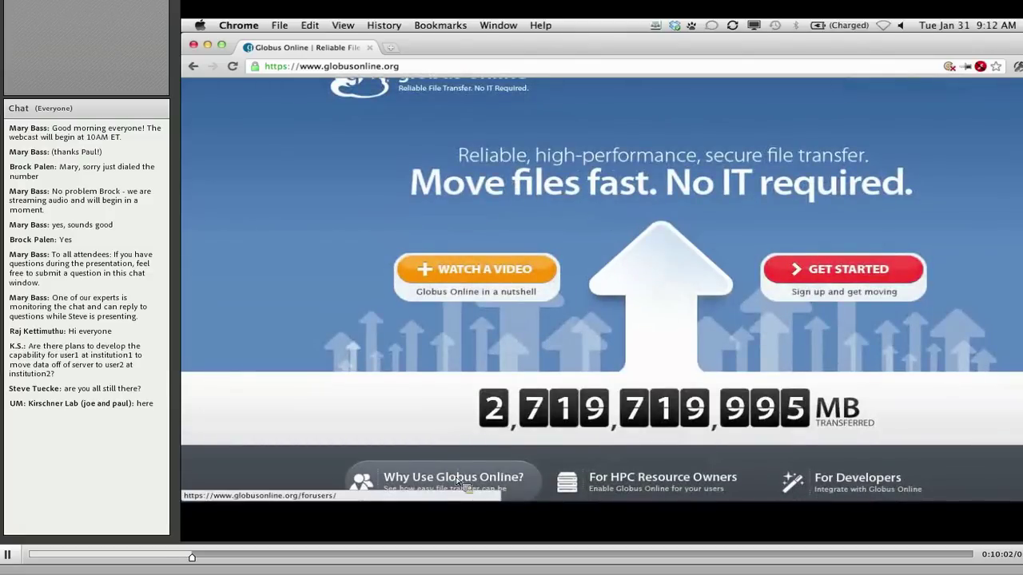
click(500, 477)
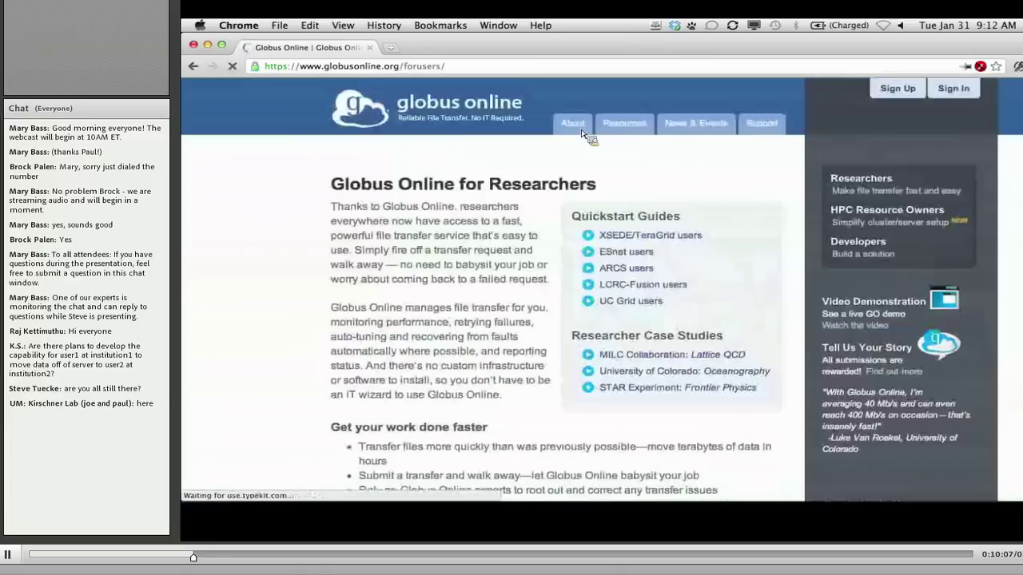
mouse_move(576, 129)
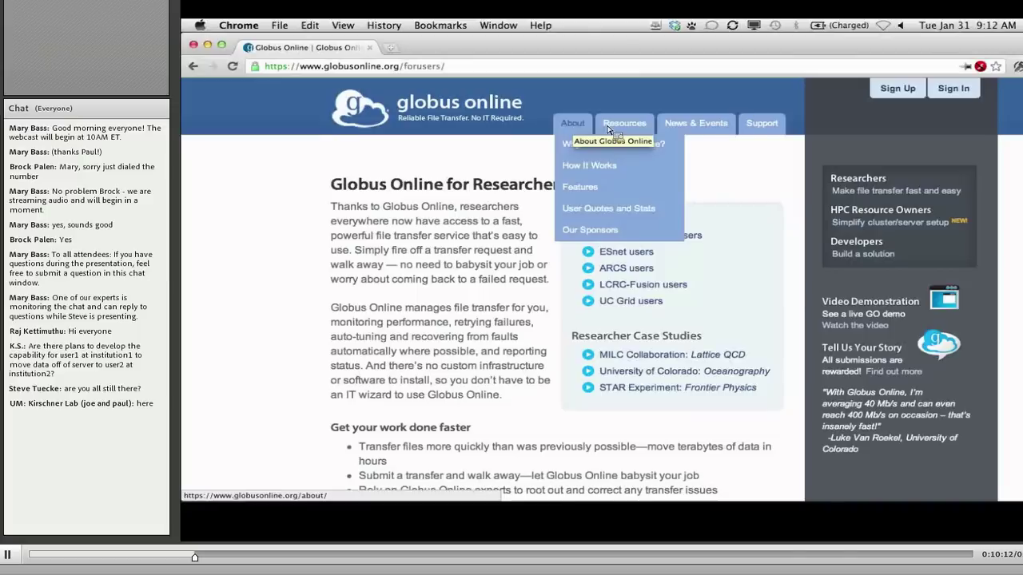
mouse_move(614, 127)
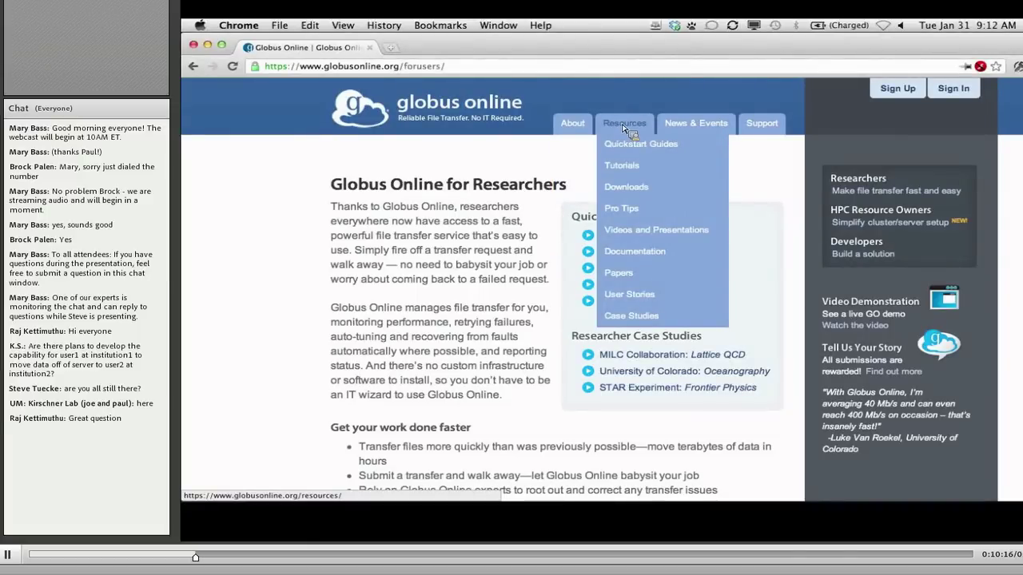
mouse_move(692, 129)
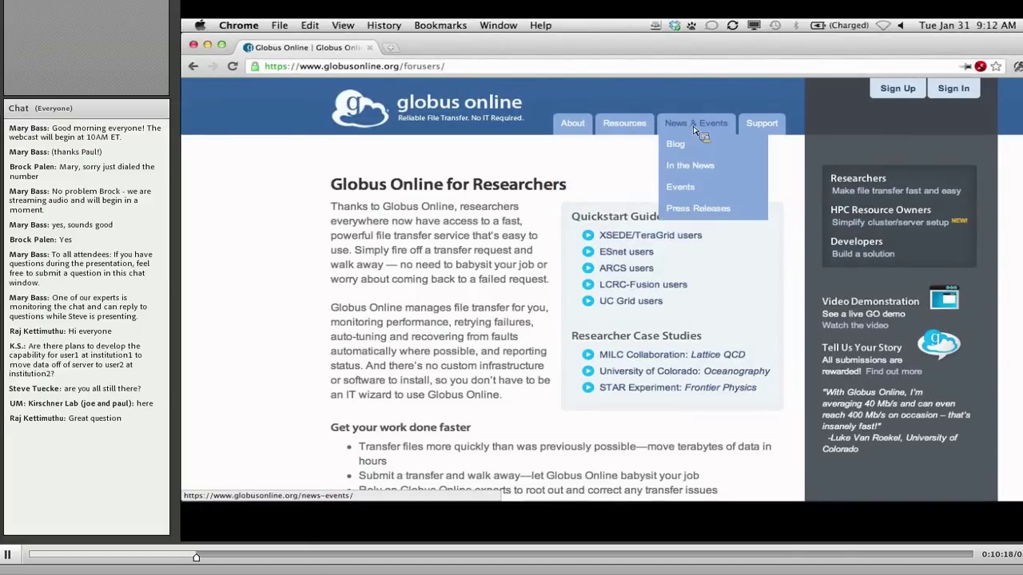
mouse_move(760, 128)
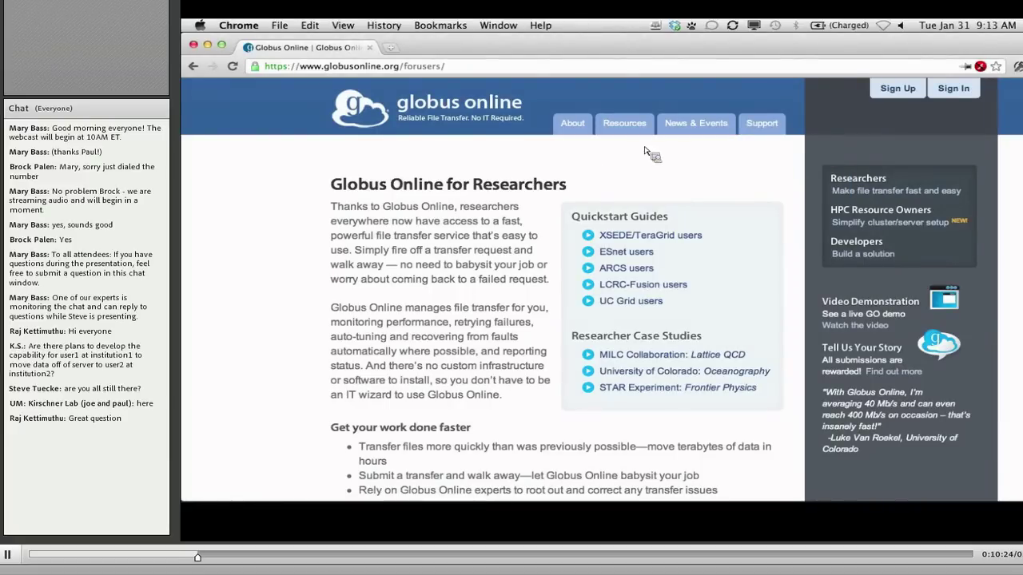
mouse_move(809, 132)
Start a new account and enter the full name, e-mail address and a username
click(898, 89)
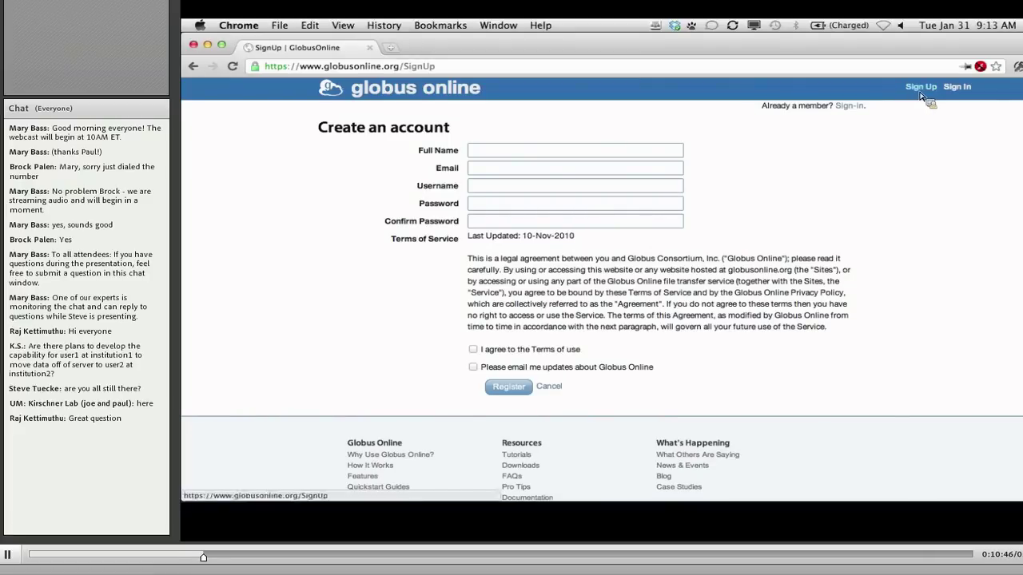
click(621, 151)
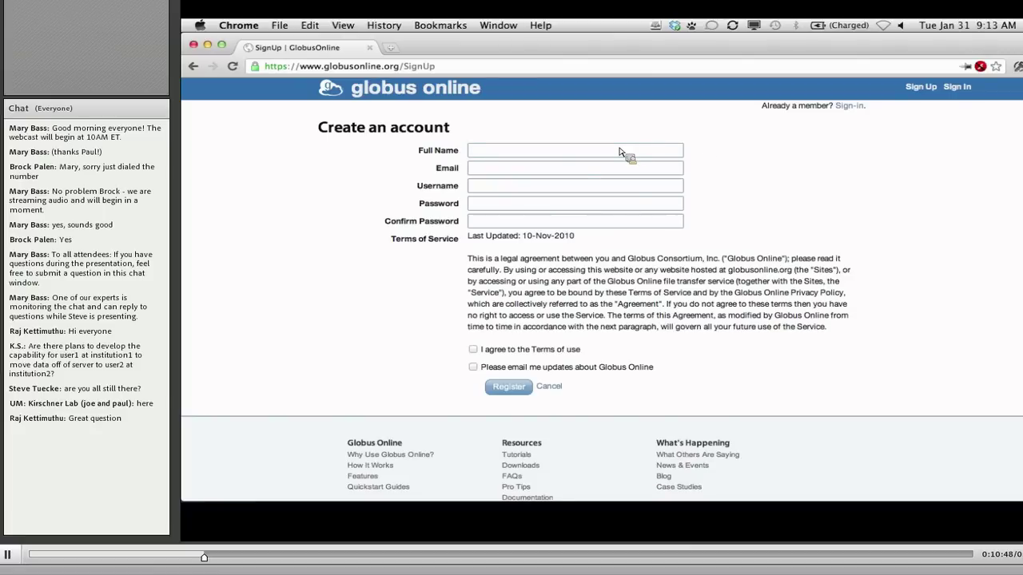
text(Steve Tuecke)
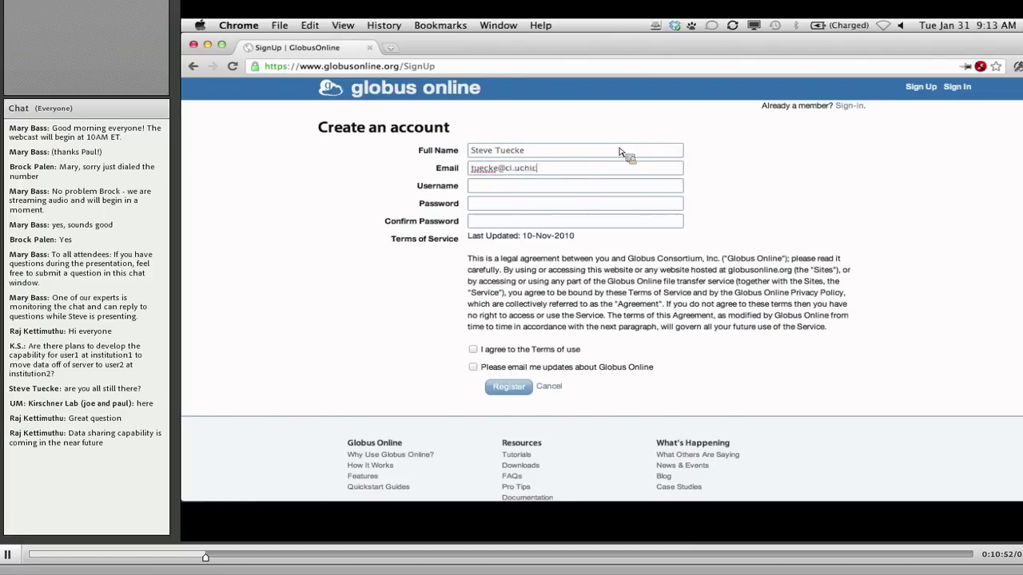
key(Tab)
text(tuecke23)
Enter and confirm the account password, accept the Terms of use, and submit the registration
key(Tab)
text(*******)
key(Tab)
text(***)
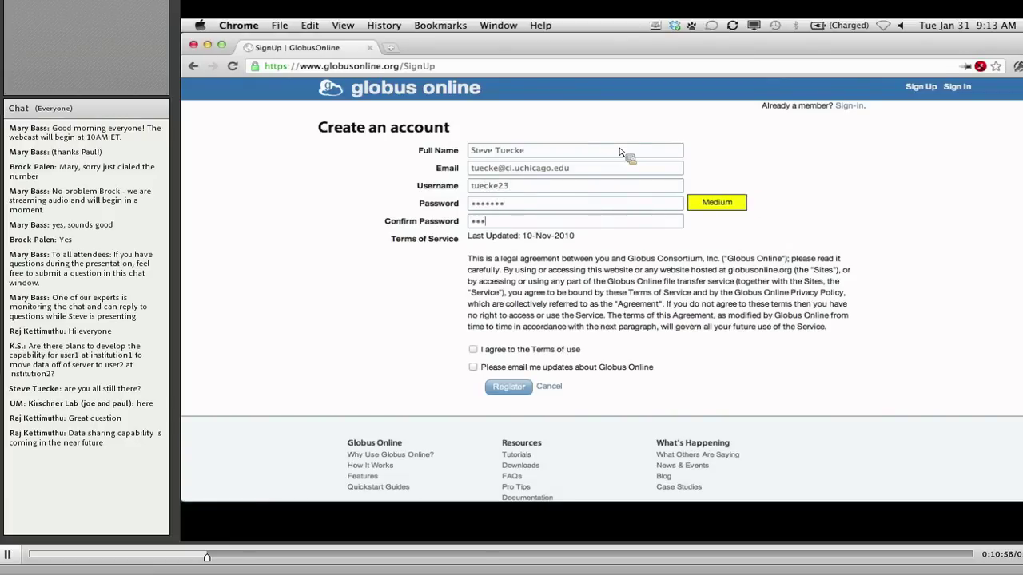
text(****)
click(474, 350)
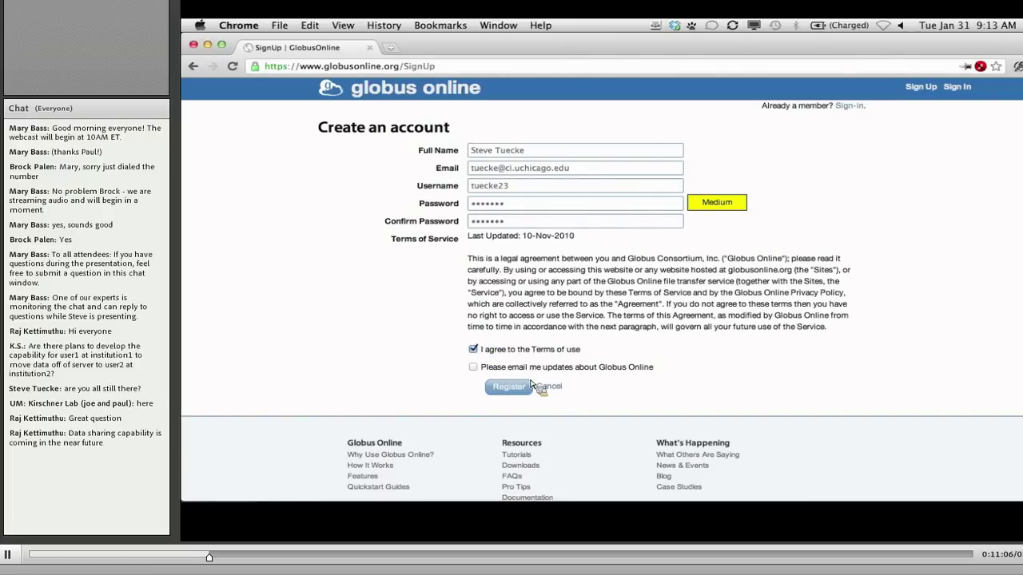
click(514, 387)
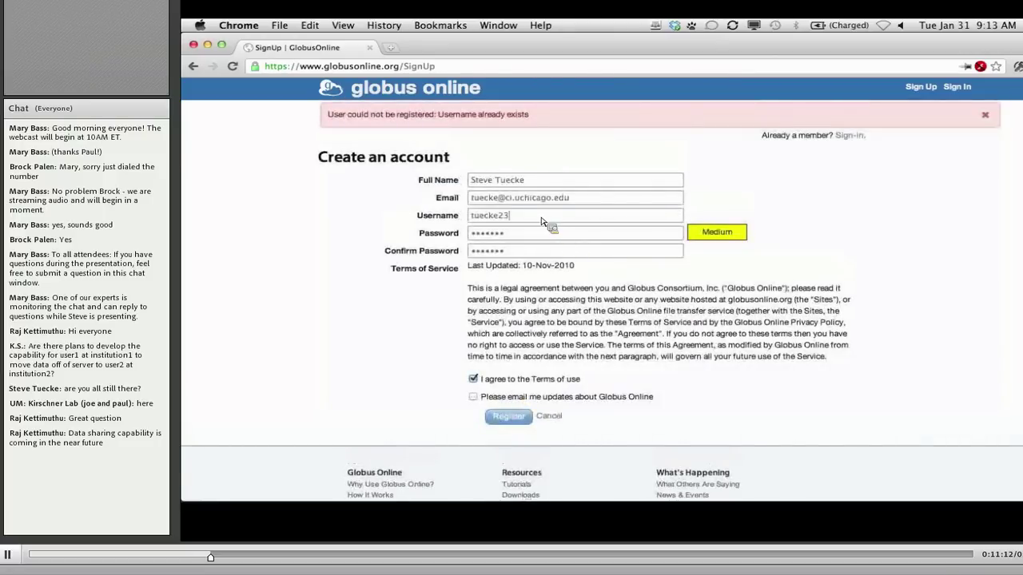
Change the username's last digit to 4 and resubmit the registration
key(BackSpace)
text(4)
click(508, 417)
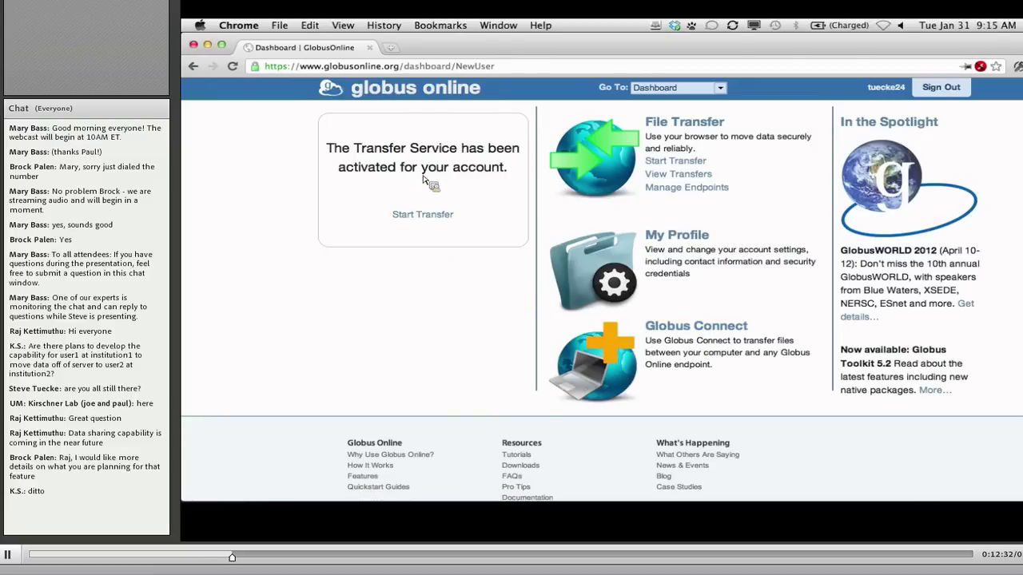
Start a new transfer, check the Go To page list, then select the left Endpoint field
click(435, 218)
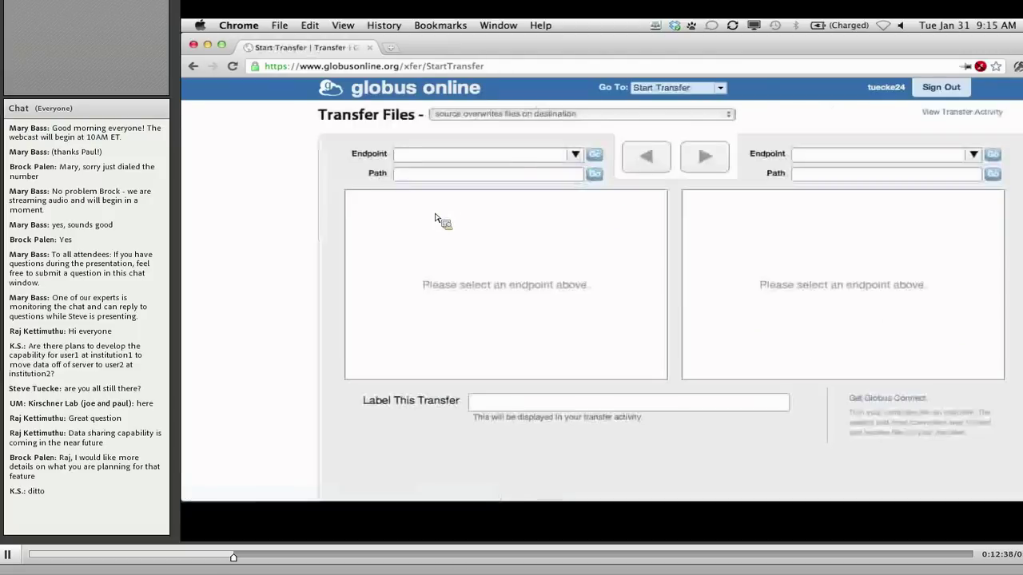
click(721, 88)
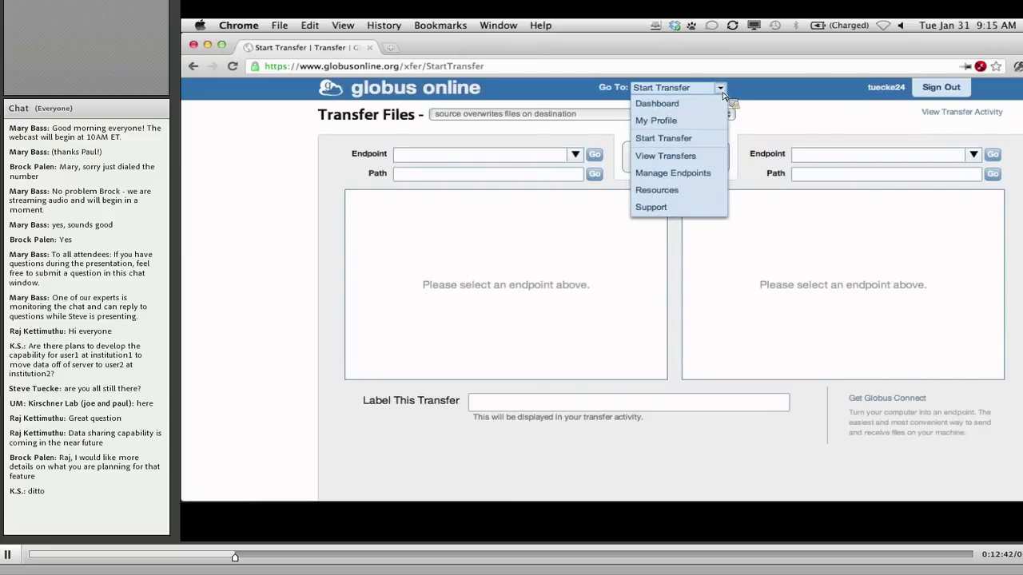
click(799, 104)
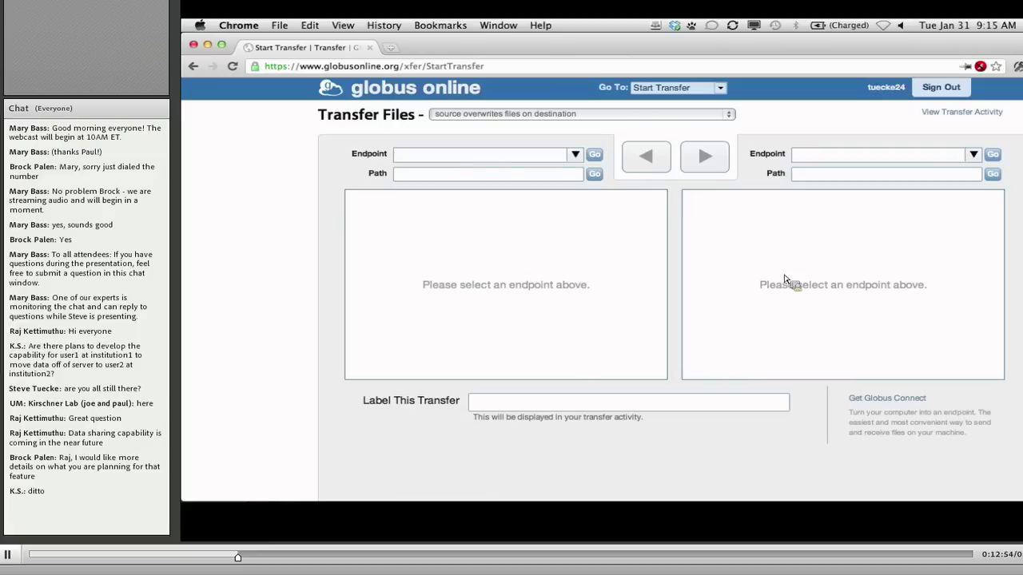
click(453, 159)
Try endpoint names xsede#, umich#flux and alcf in the source box, ending with nersc#
text(xsede#)
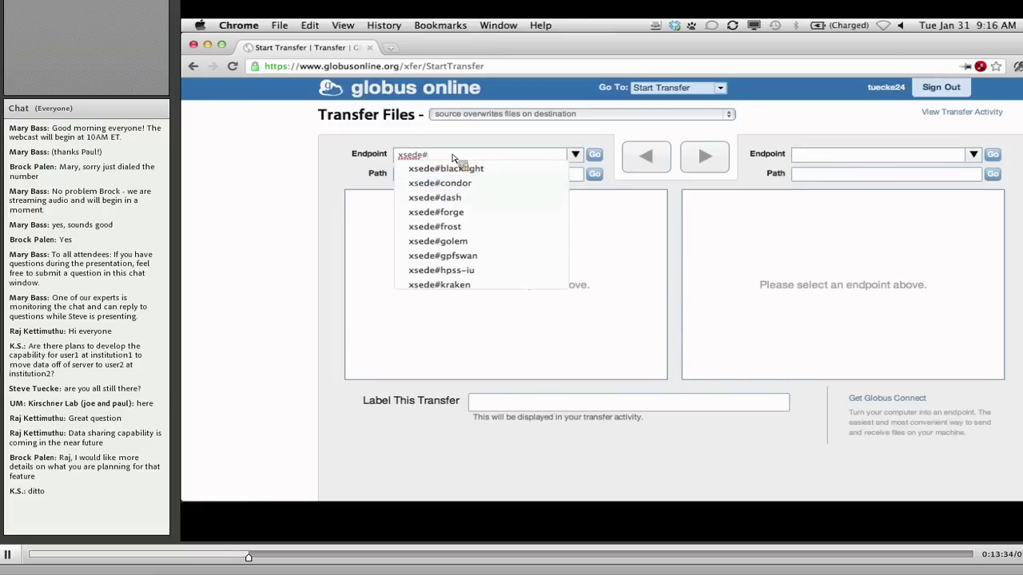
key(BackSpace)
key(BackSpace)
key(BackSpace)
key(BackSpace)
key(BackSpace)
key(BackSpace)
text(u)
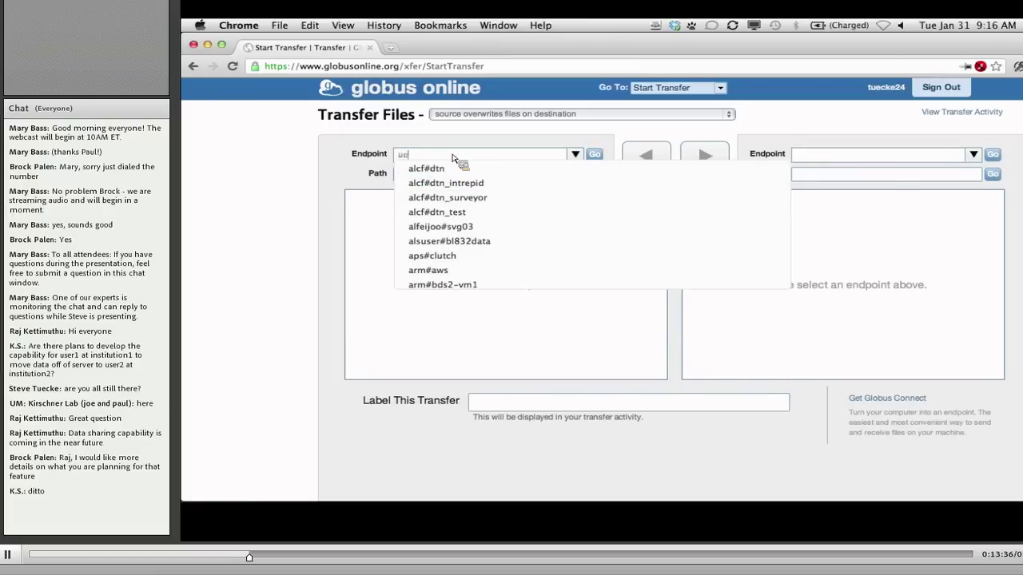
text(mich)
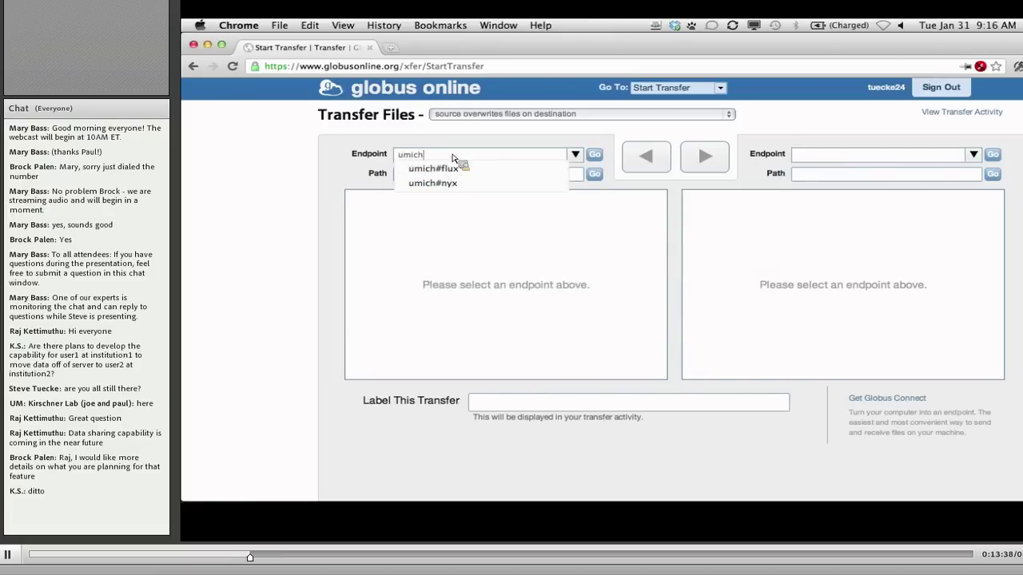
key(Down)
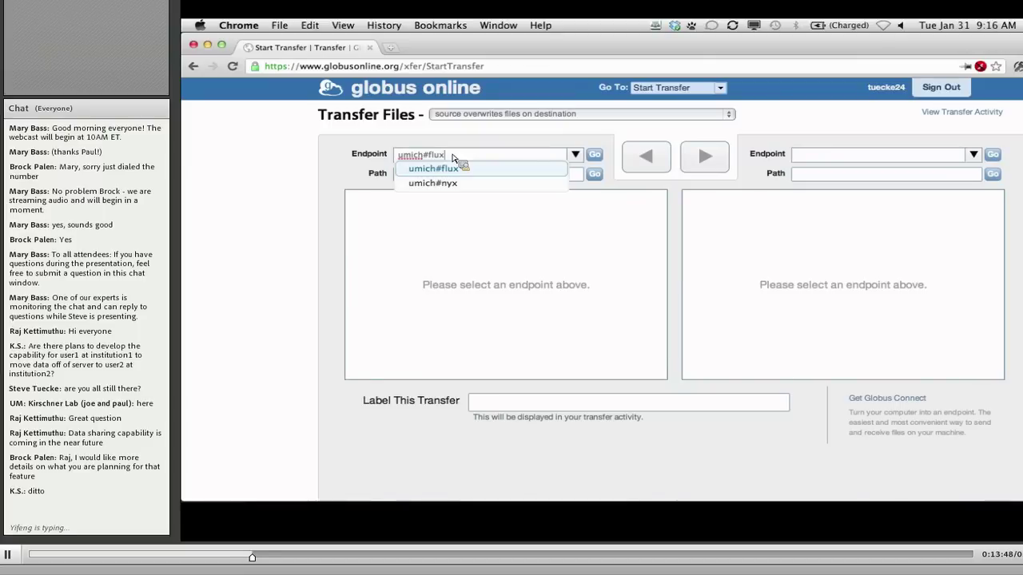
key(BackSpace)
key(BackSpace)
key(BackSpace)
key(BackSpace)
key(BackSpace)
key(BackSpace)
key(BackSpace)
key(BackSpace)
key(BackSpace)
key(BackSpace)
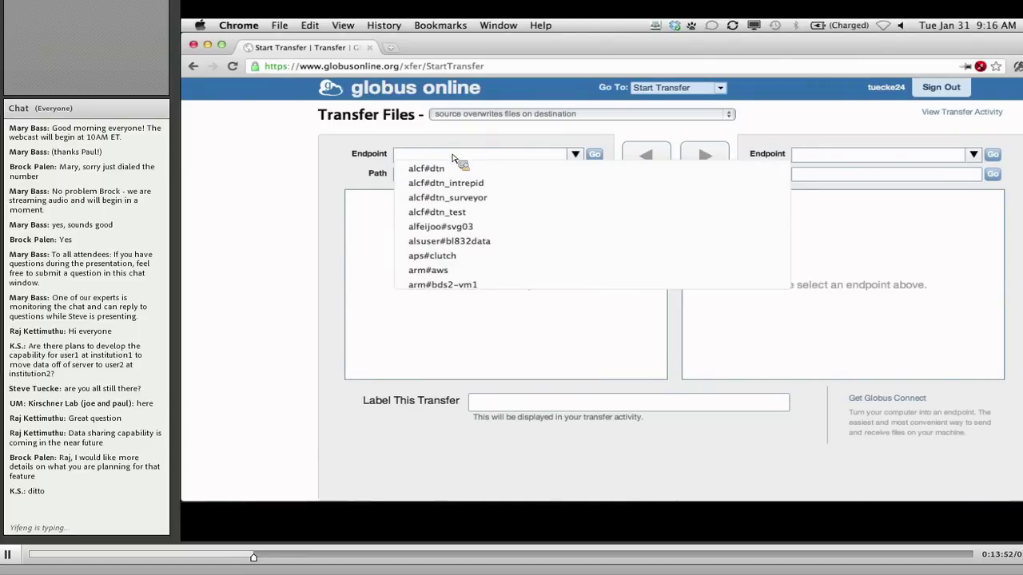
text(alcf#)
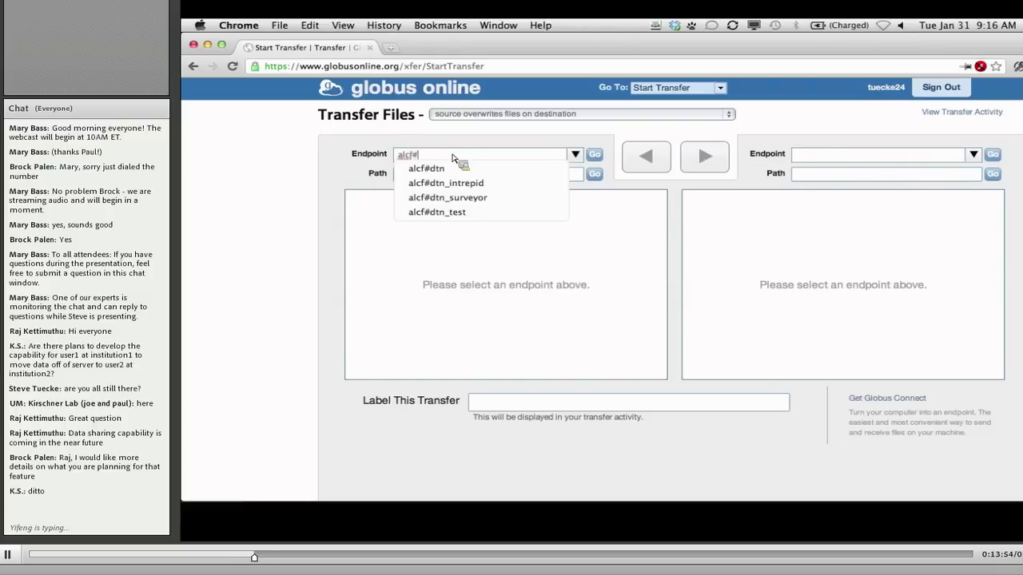
key(BackSpace)
key(BackSpace)
key(BackSpace)
key(BackSpace)
text(nersc#)
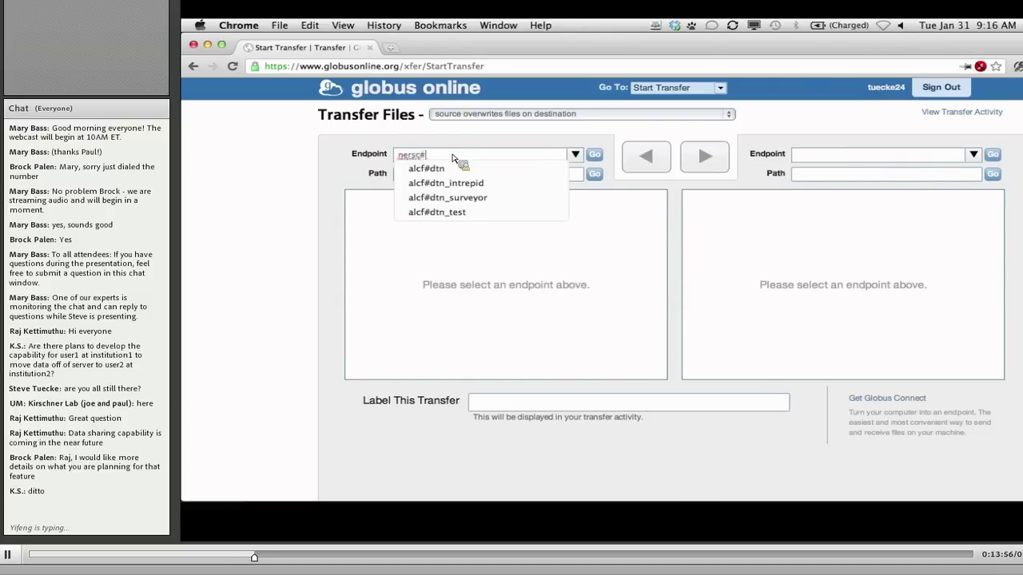
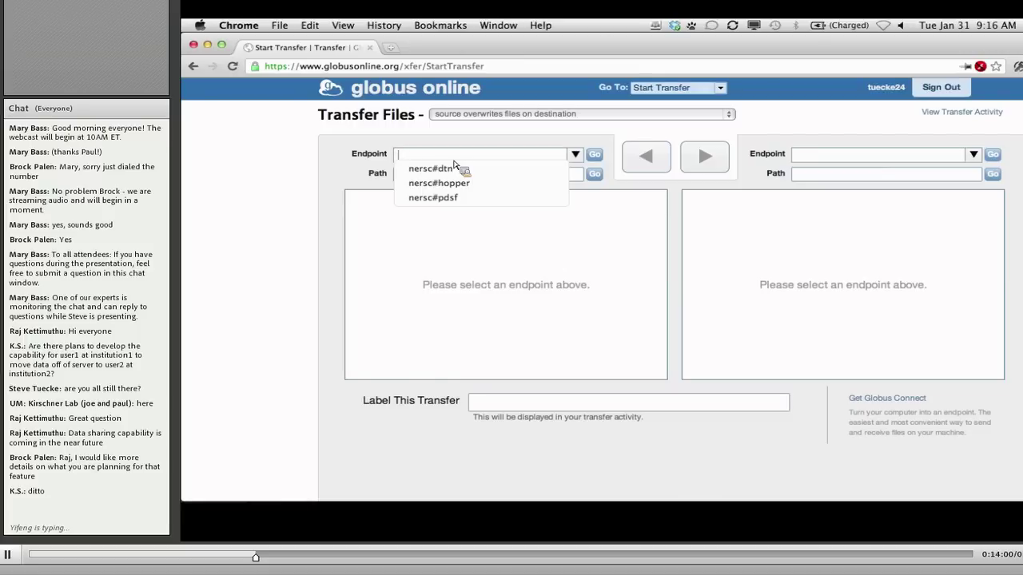
Choose xsede#trestles as the source endpoint and continue to its XSEDE activation sign-in
text(xs)
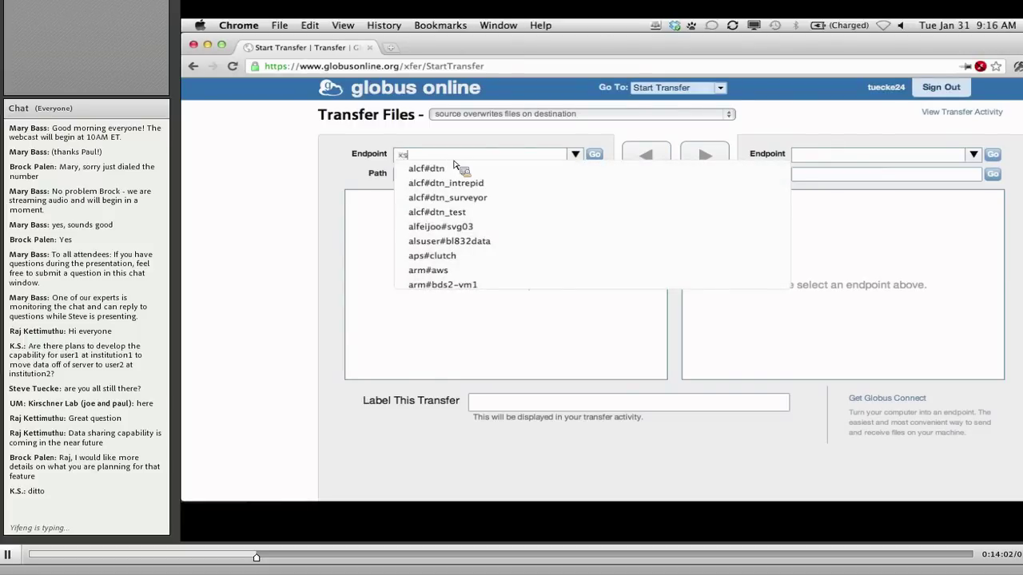
text(ede#tre)
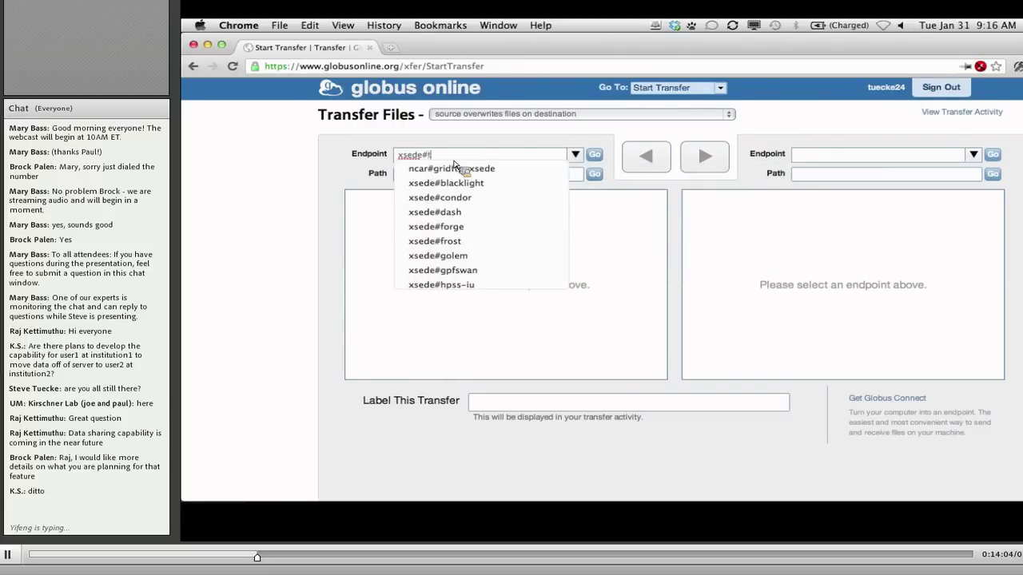
key(Down)
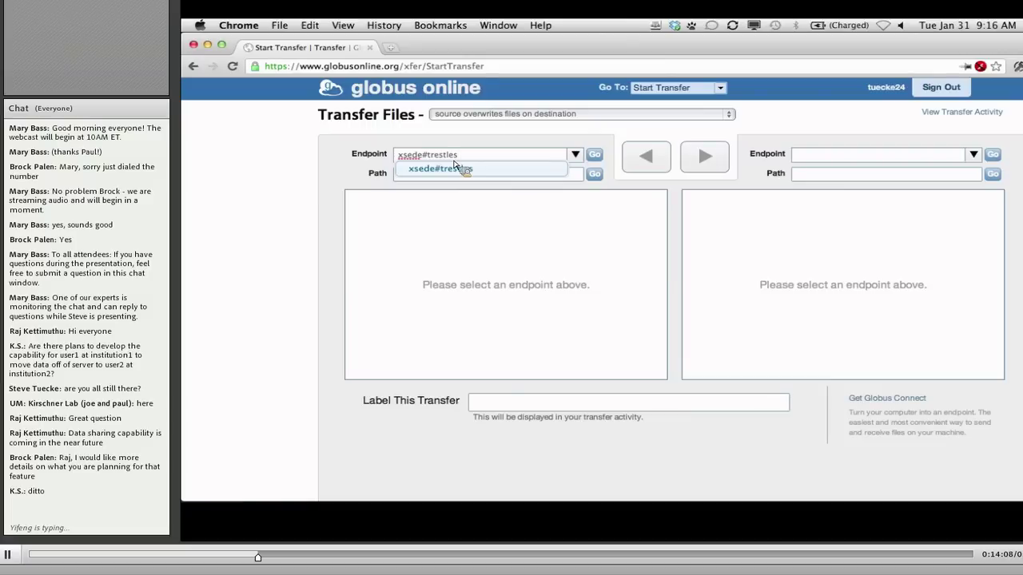
key(Return)
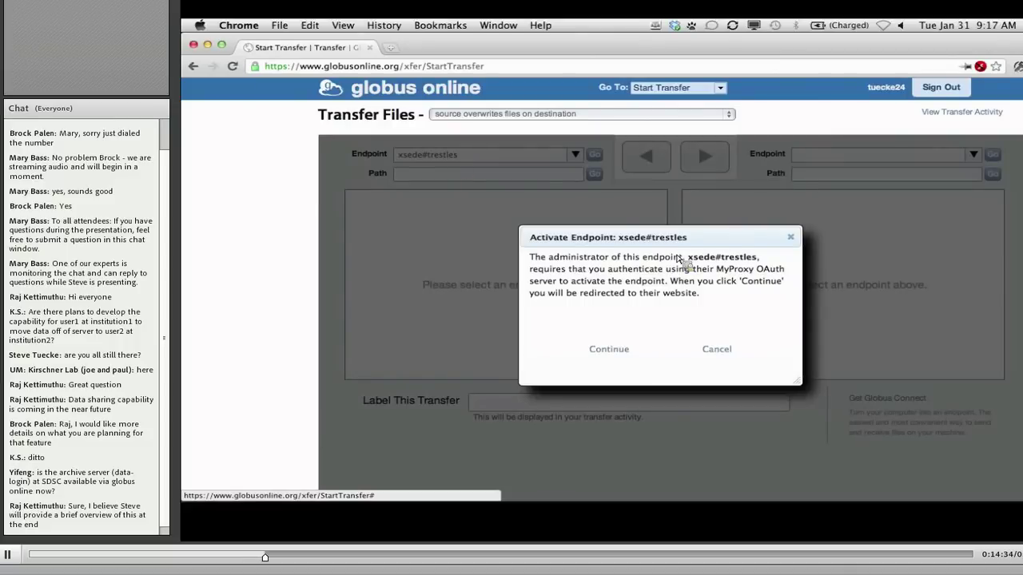
click(613, 353)
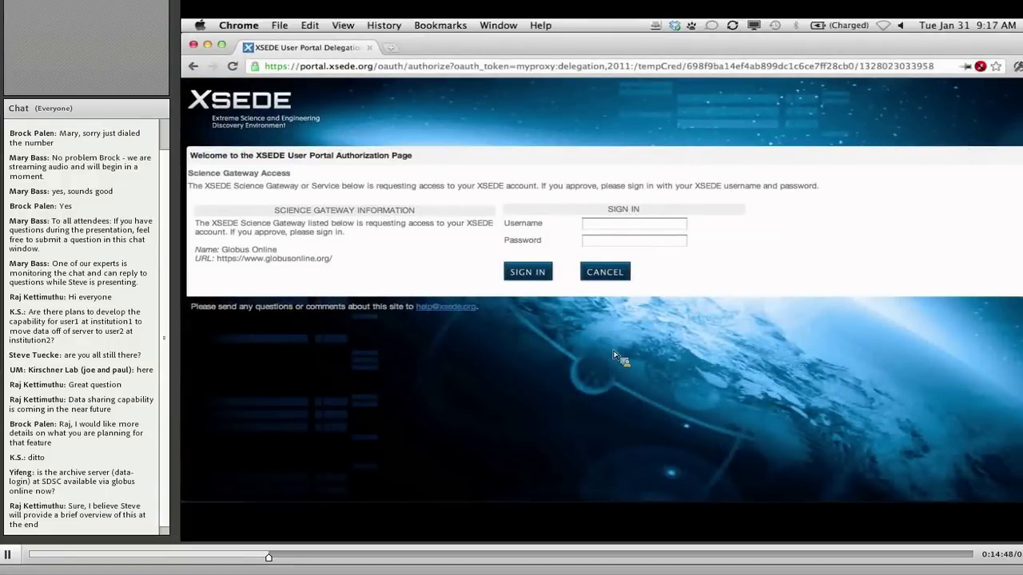
Sign in to the XSEDE User Portal with the account username and password to authorize Globus Online
click(664, 231)
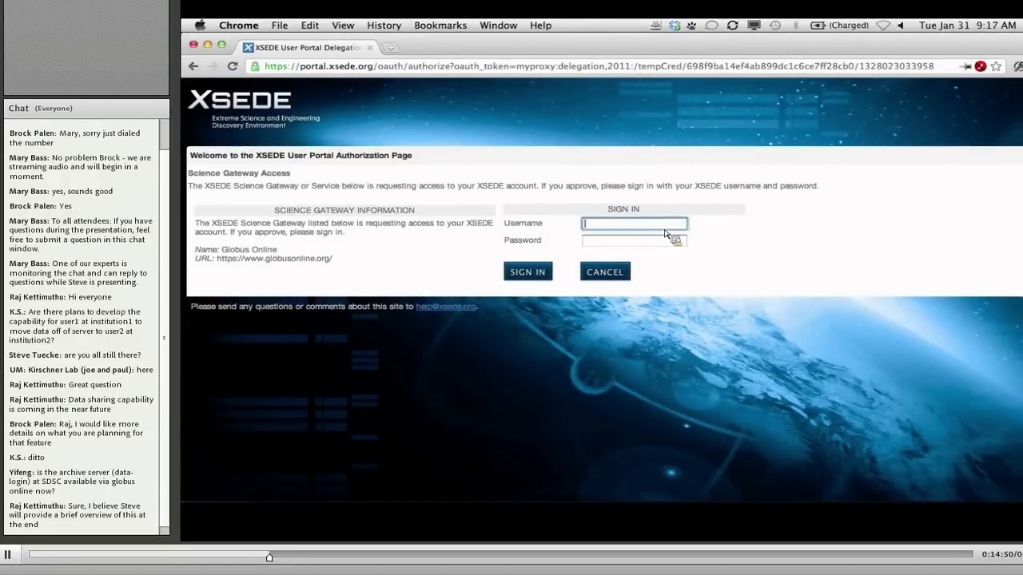
text(tuecke)
key(Tab)
text(********)
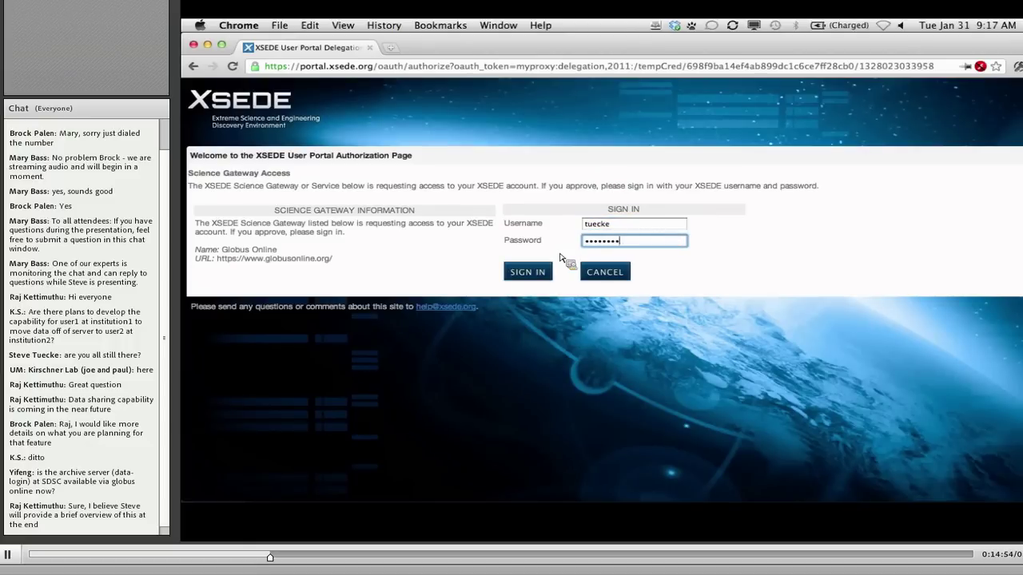
click(534, 274)
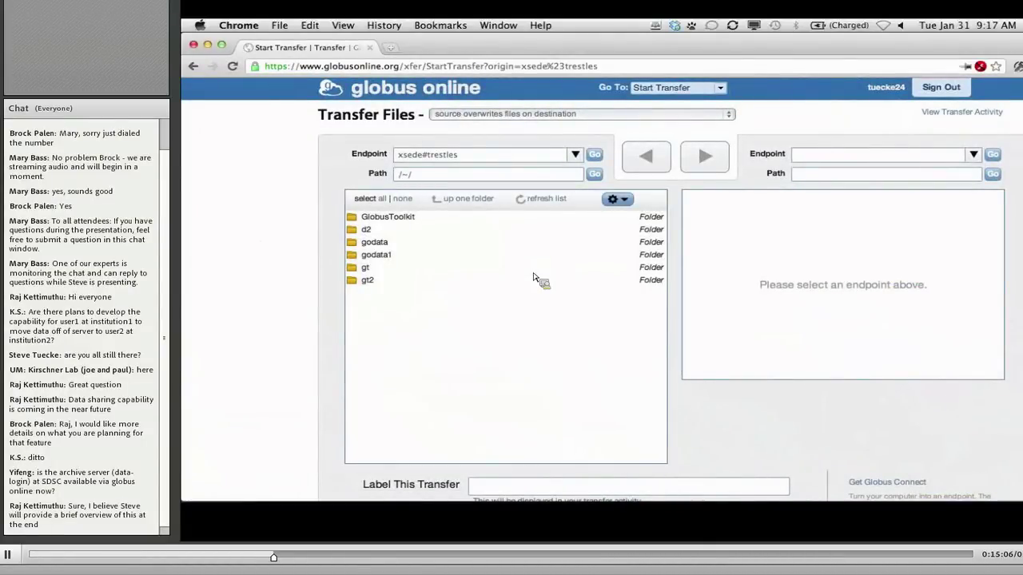
Replace the mistyped destination entry with lcrc#fusion and select it from the suggestions
click(851, 163)
text(xsede#trestles3)
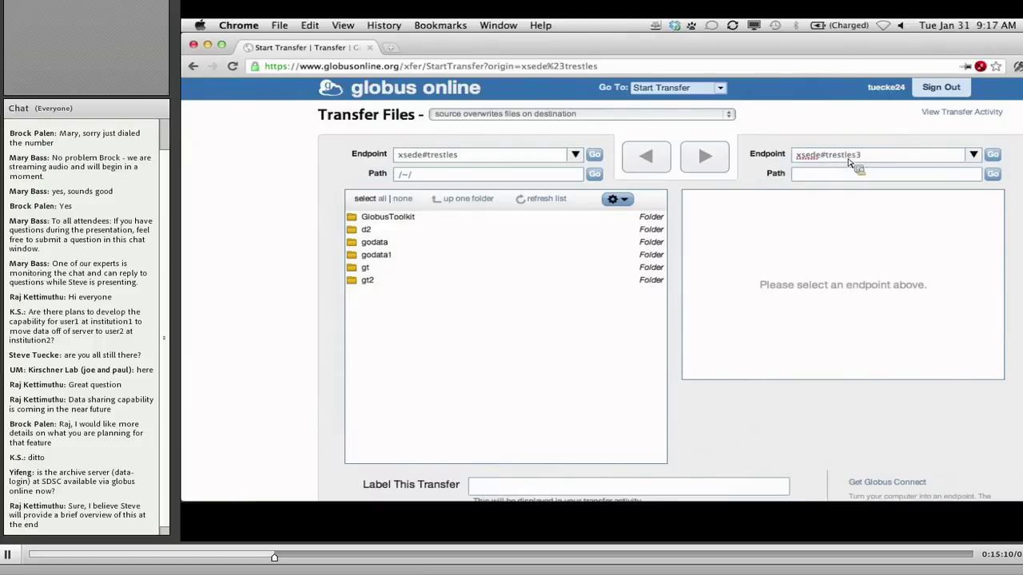
key(BackSpace)
key(BackSpace)
key(BackSpace)
key(BackSpace)
key(BackSpace)
key(BackSpace)
key(BackSpace)
key(BackSpace)
key(BackSpace)
key(BackSpace)
key(BackSpace)
key(BackSpace)
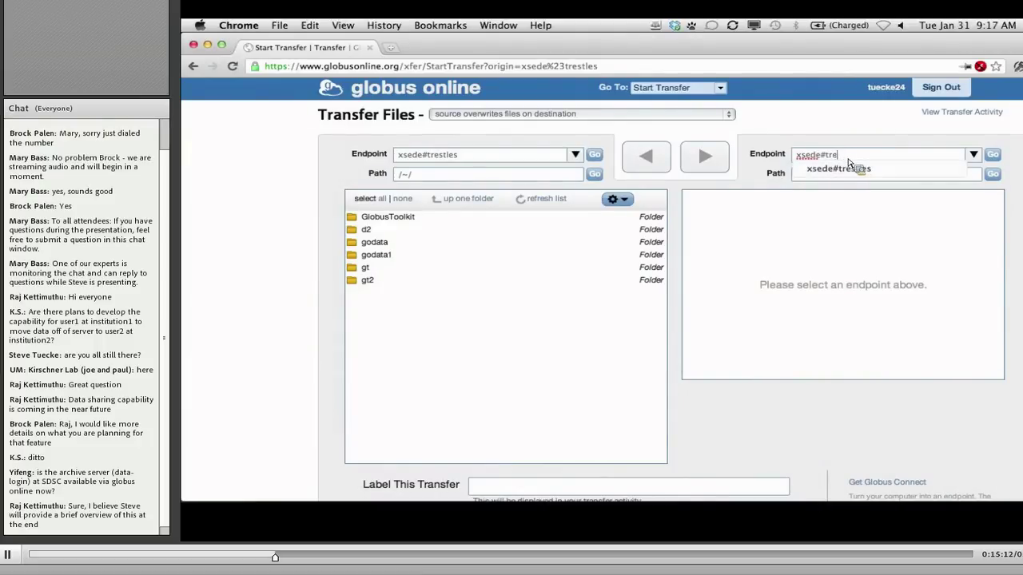
key(BackSpace)
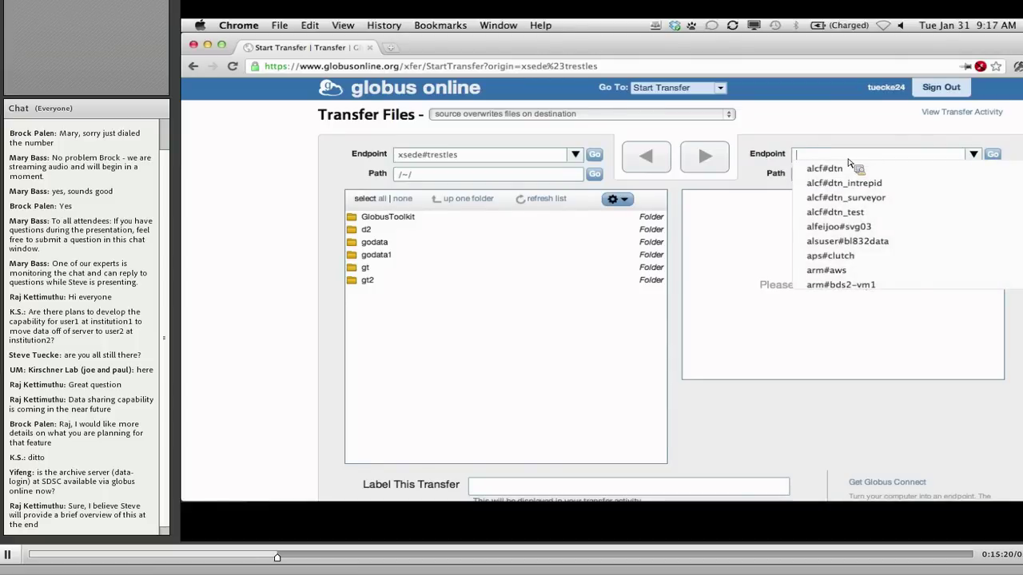
text(lcrf)
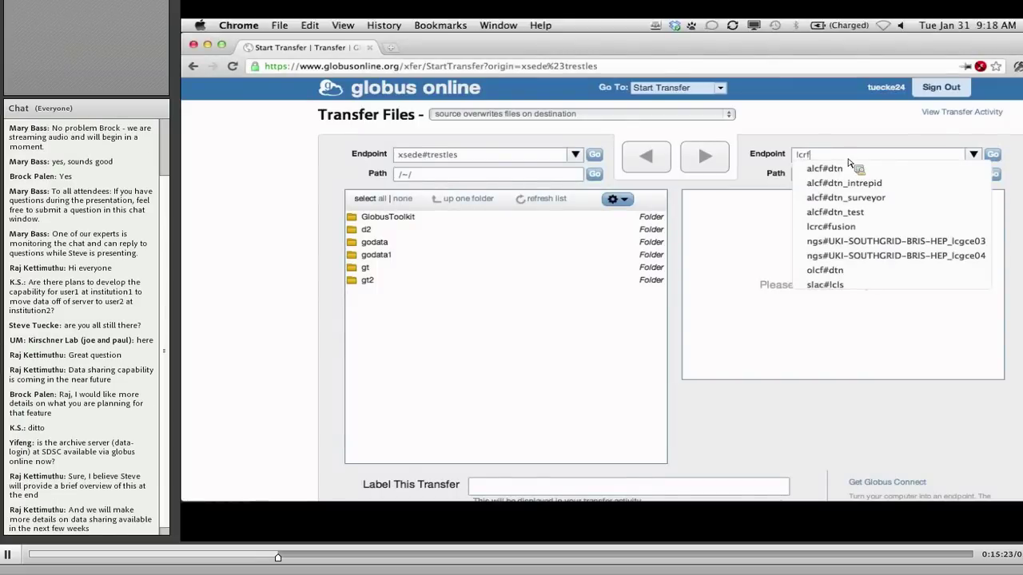
key(BackSpace)
text(c)
key(Down)
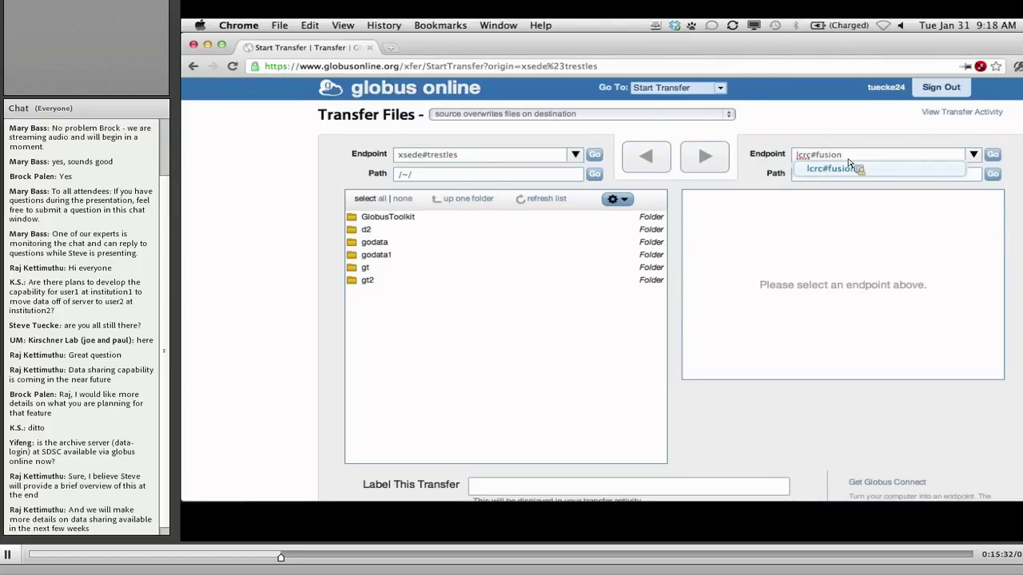
click(850, 166)
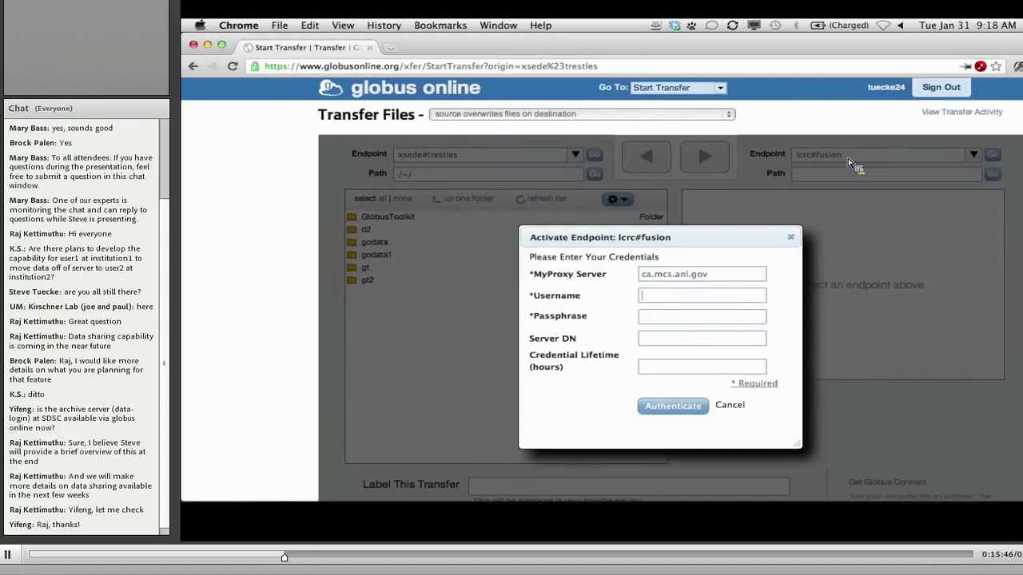
Activate lcrc#fusion with the MyProxy username and passphrase, retyping the passphrase after a rejection
text(tuecke)
key(Tab)
text(********)
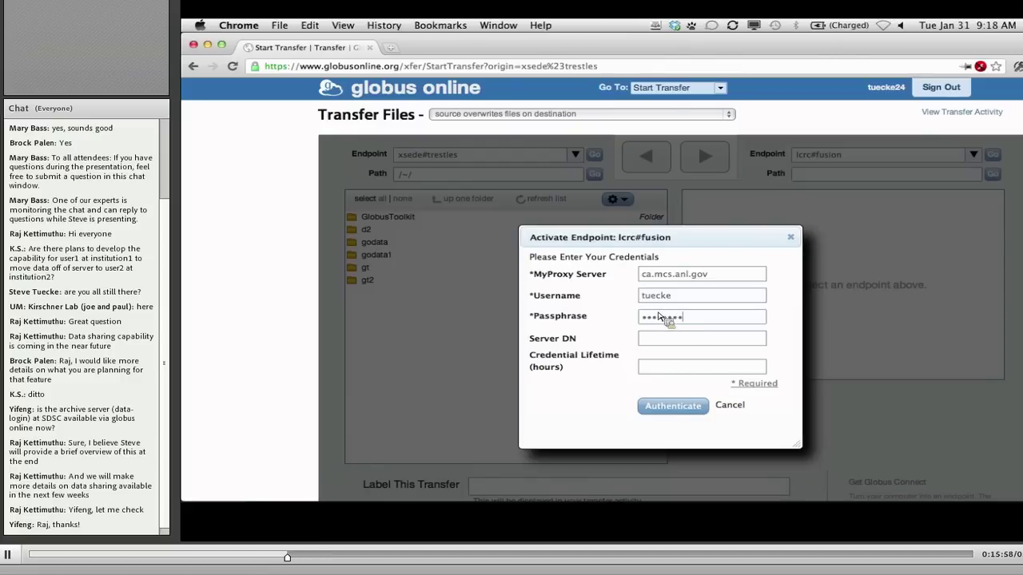
click(668, 406)
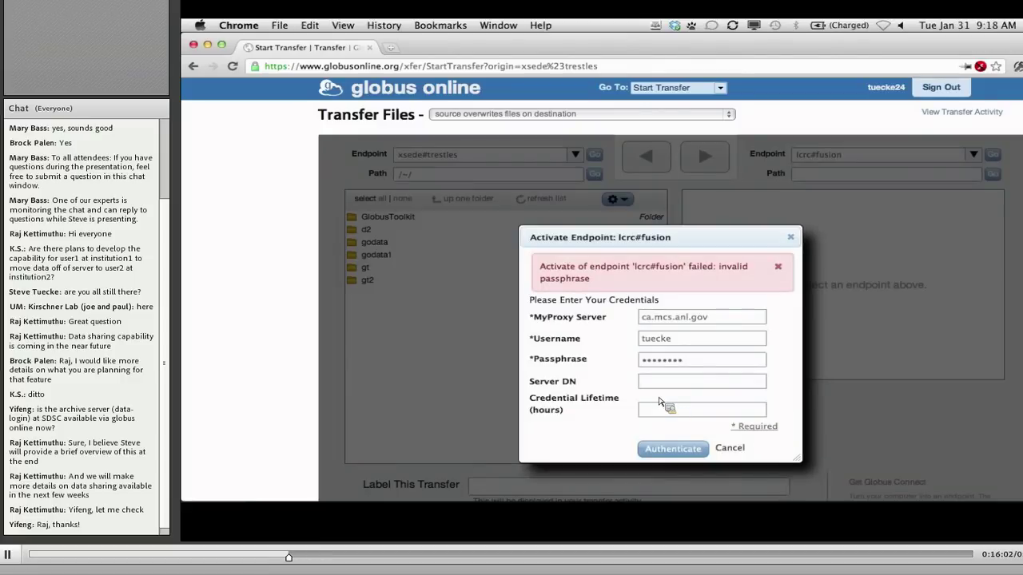
double_click(659, 361)
text(*********)
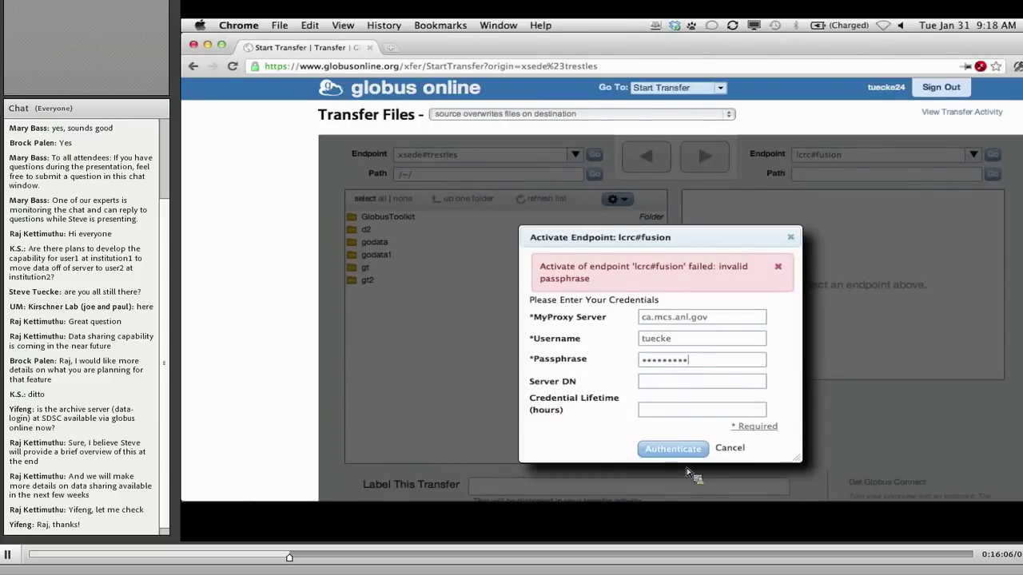
click(673, 450)
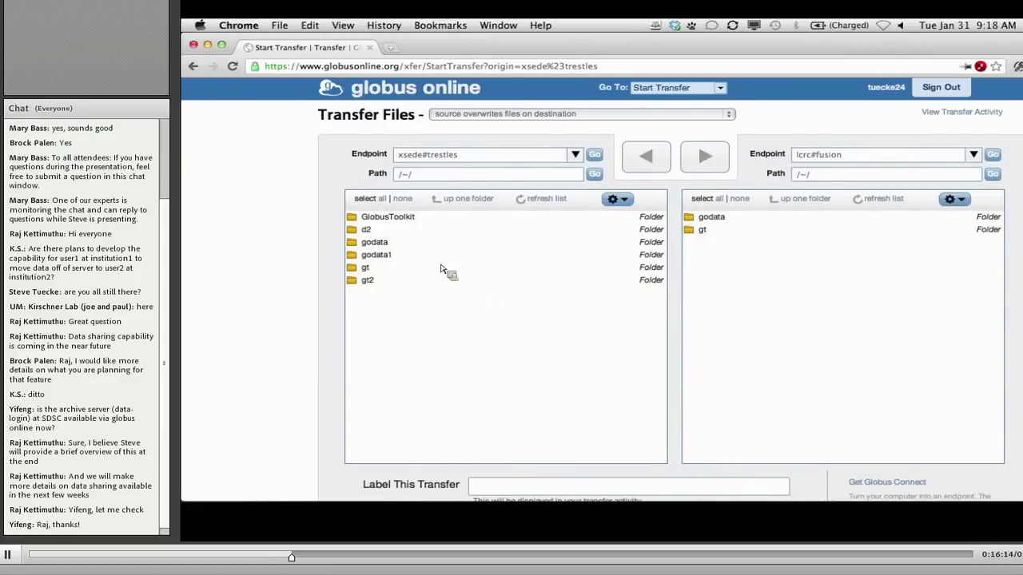
Transfer the etc-through-test folders from gt on xsede#trestles to lcrc#fusion, then view Transfer Activity
double_click(368, 270)
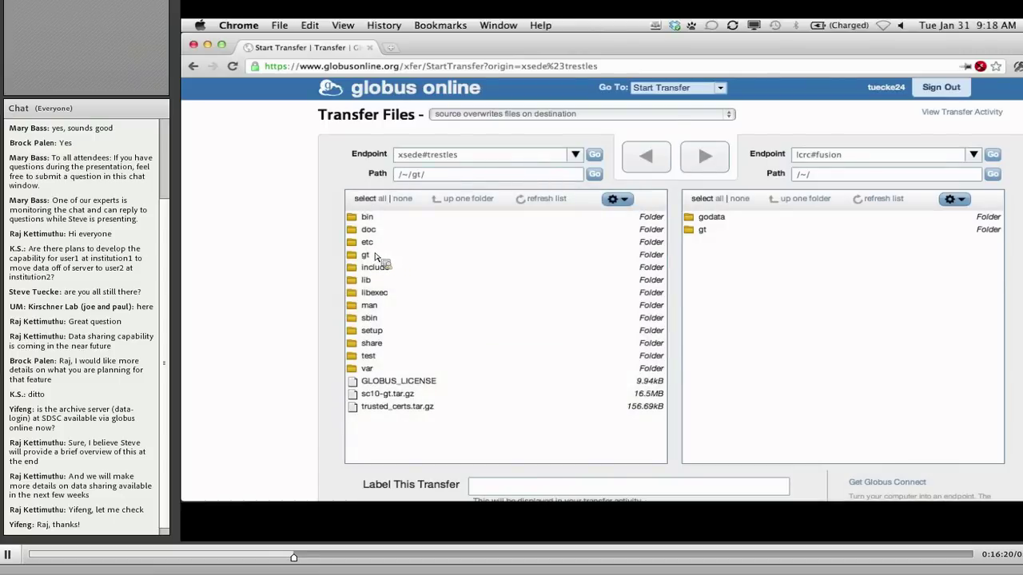
click(367, 243)
super+click(374, 304)
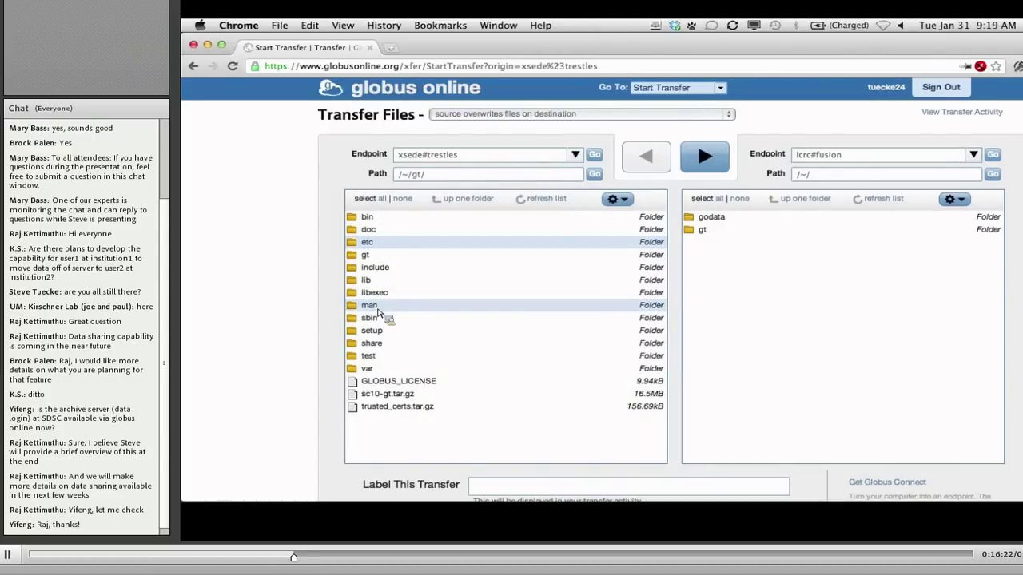
super+click(380, 356)
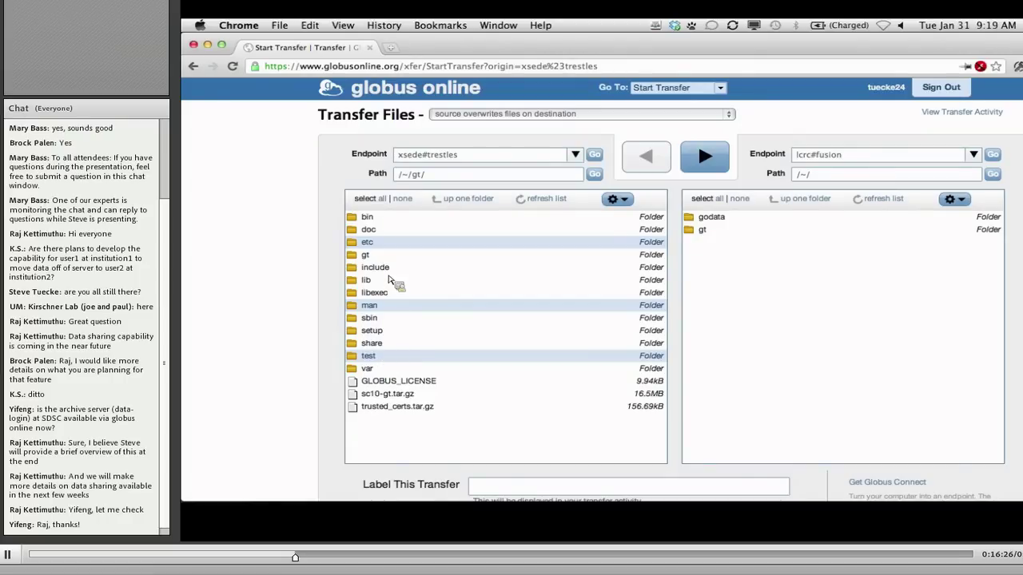
shift+click(367, 238)
drag(367, 238, 711, 161)
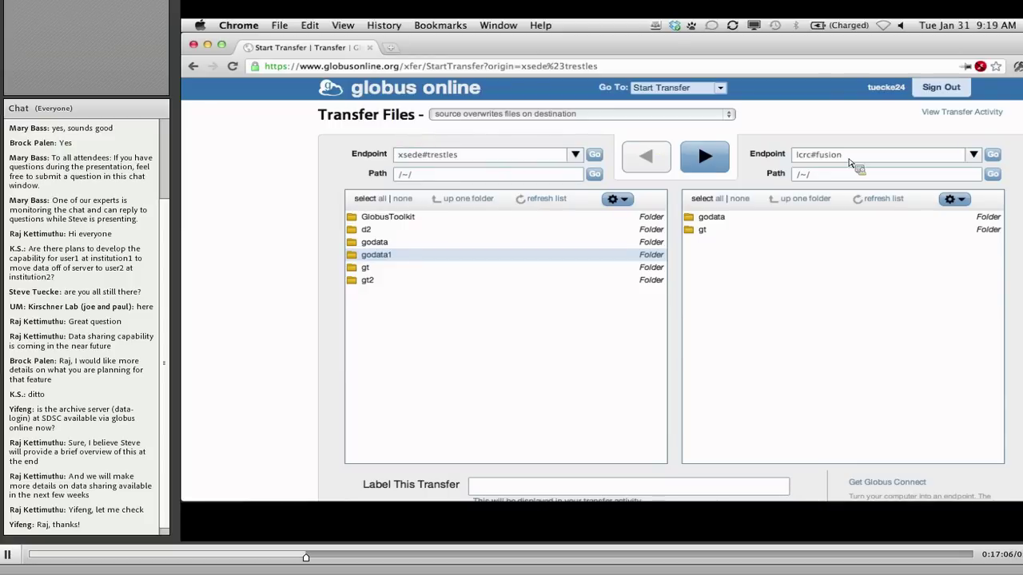
click(941, 117)
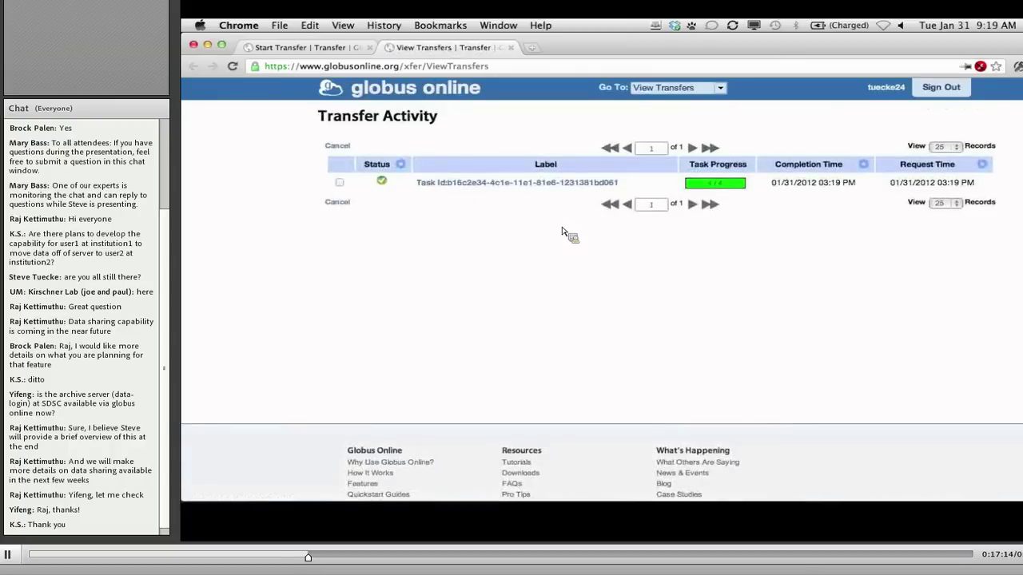
Review the completed task's details: bytes transferred and task statistics with 0 retries
click(704, 189)
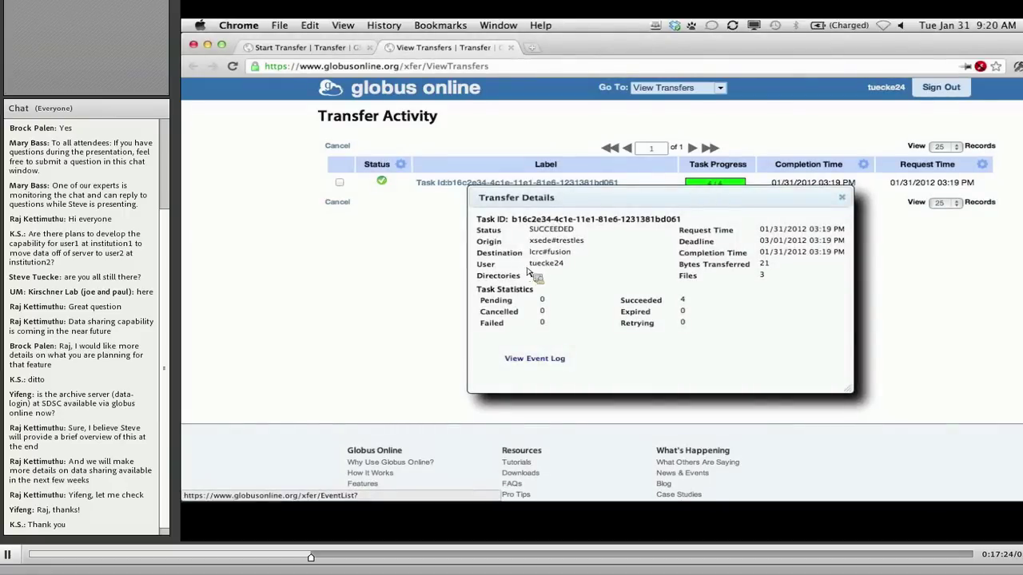
triple_click(765, 268)
triple_click(675, 328)
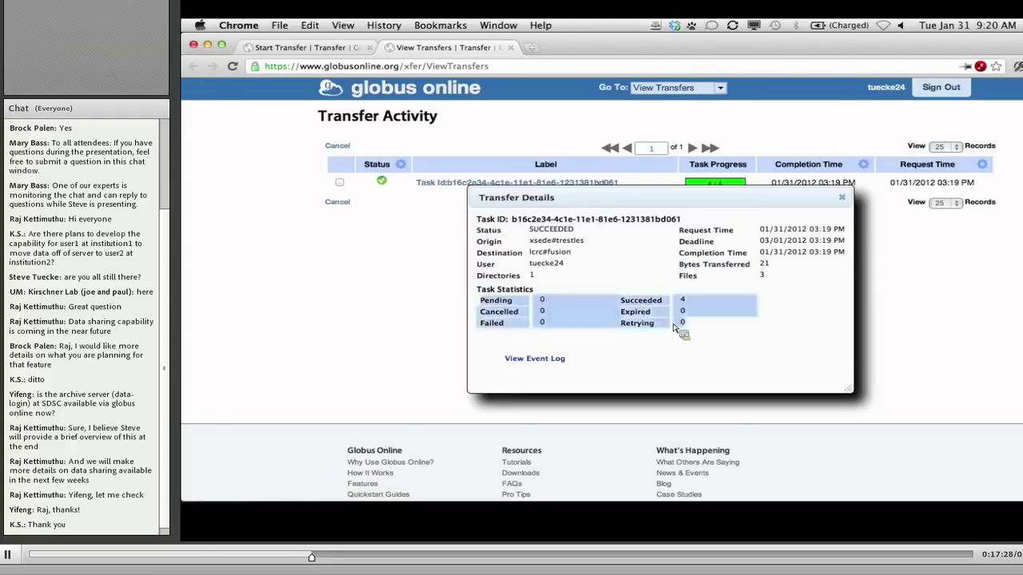
triple_click(675, 328)
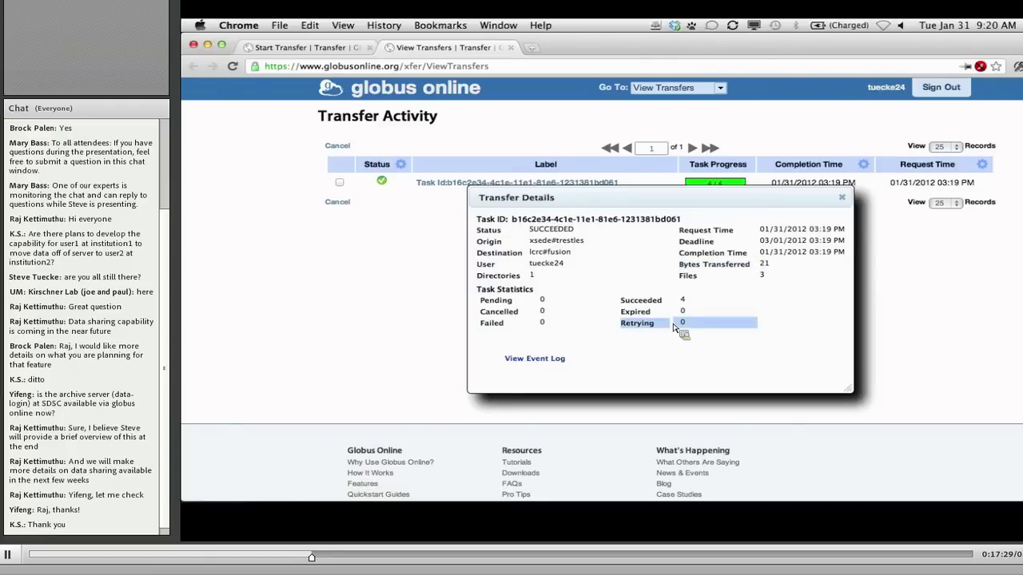
Check the event log for succeeded operations, then return to the Transfer Files page
click(535, 361)
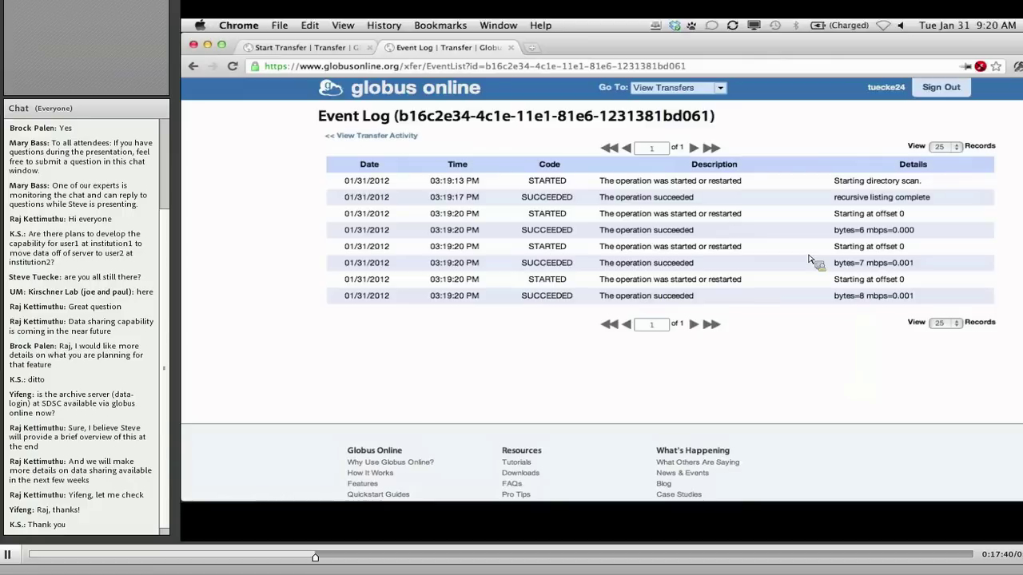
click(404, 140)
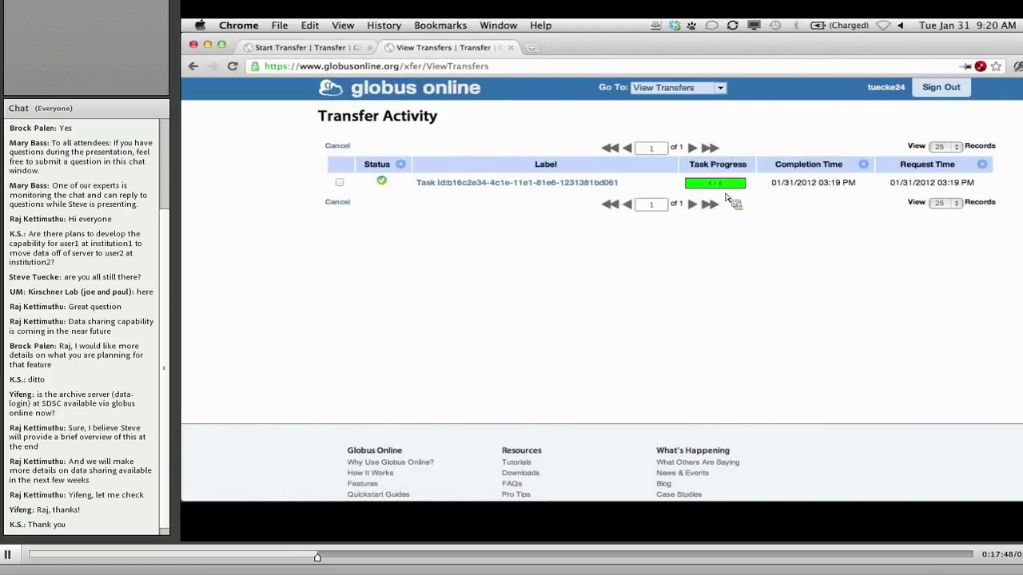
click(343, 47)
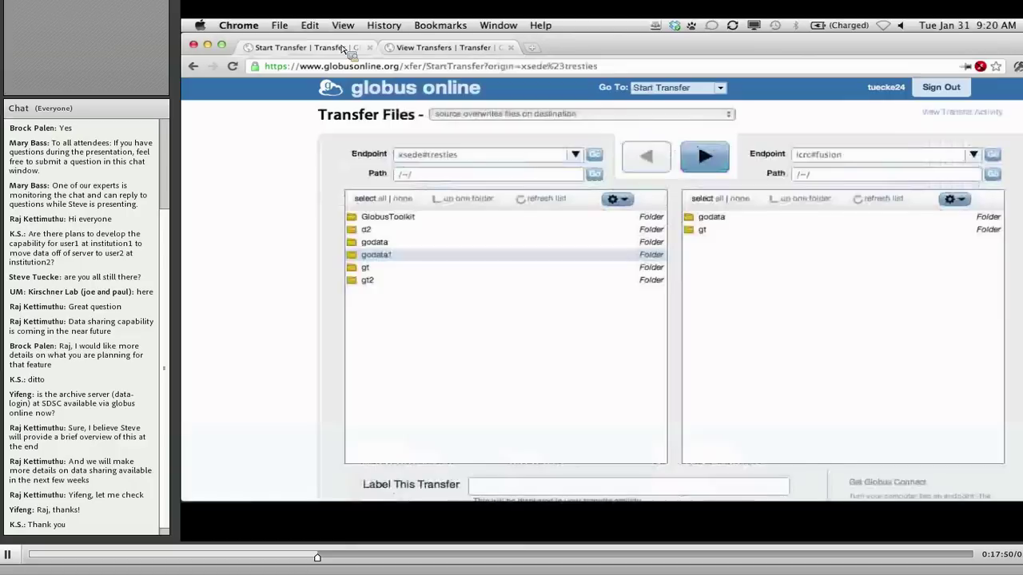
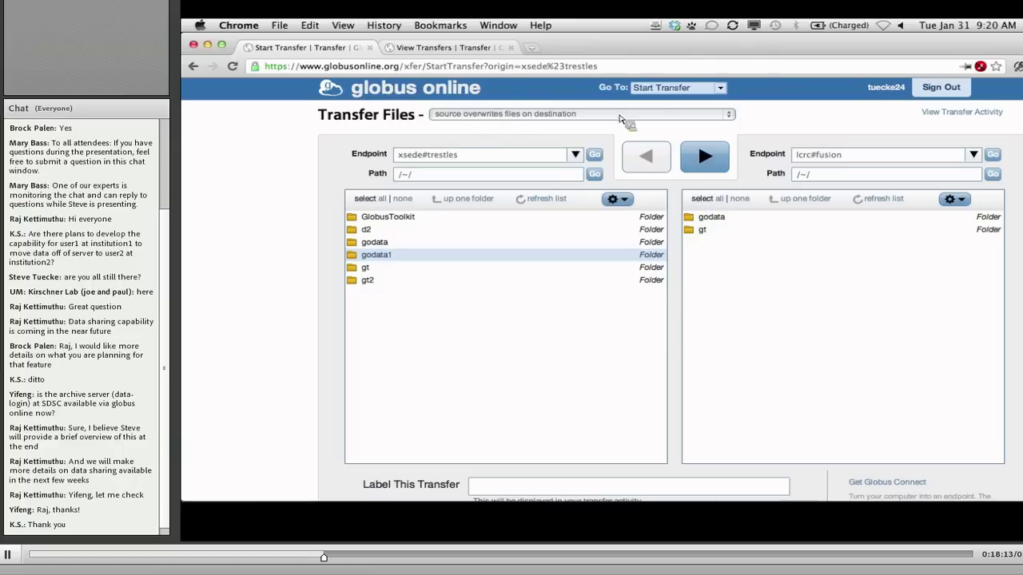
Transfer godata1 to lcrc#fusion using the 'copy files if checksums do not match' sync option
click(729, 118)
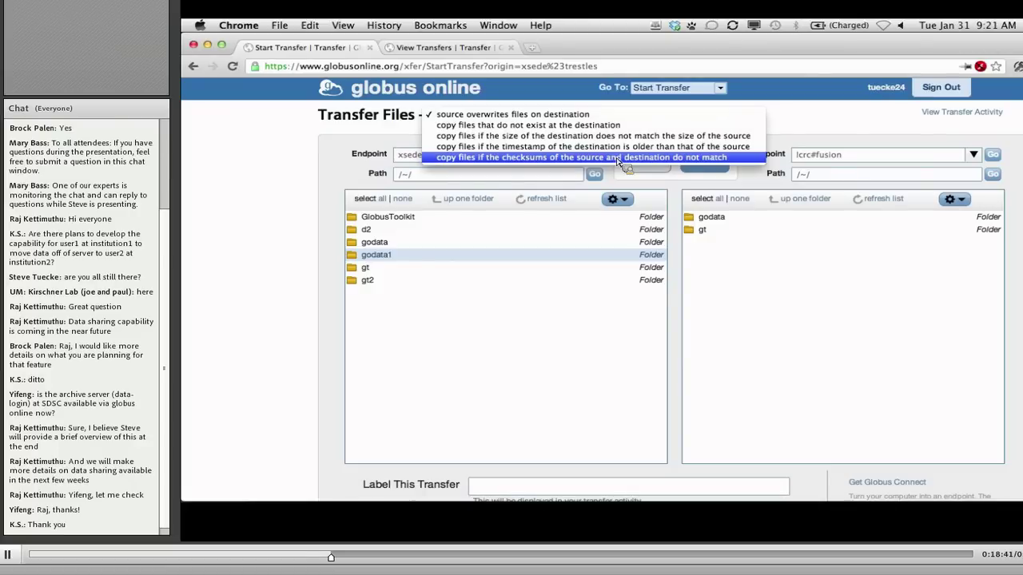
click(617, 158)
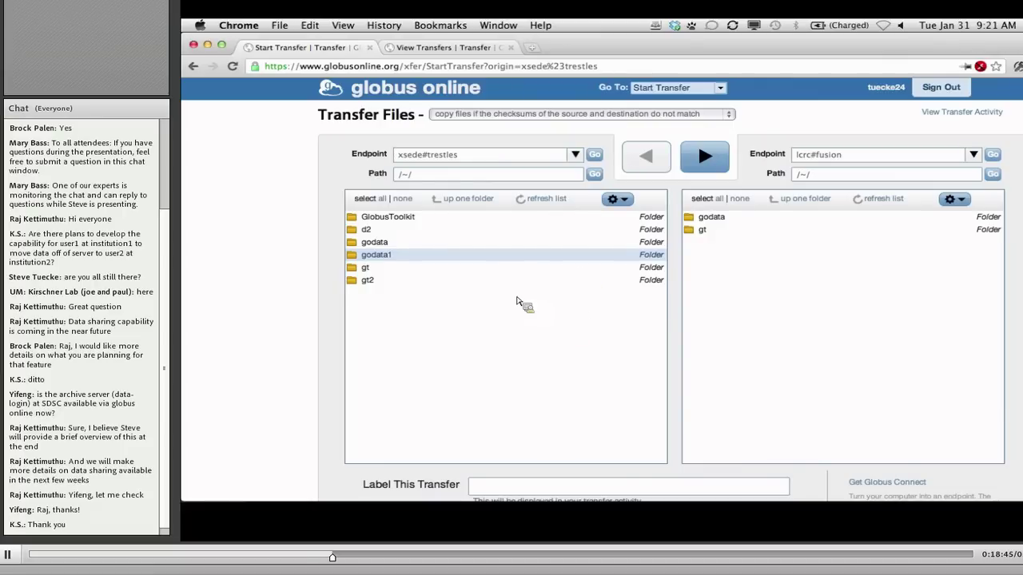
click(890, 202)
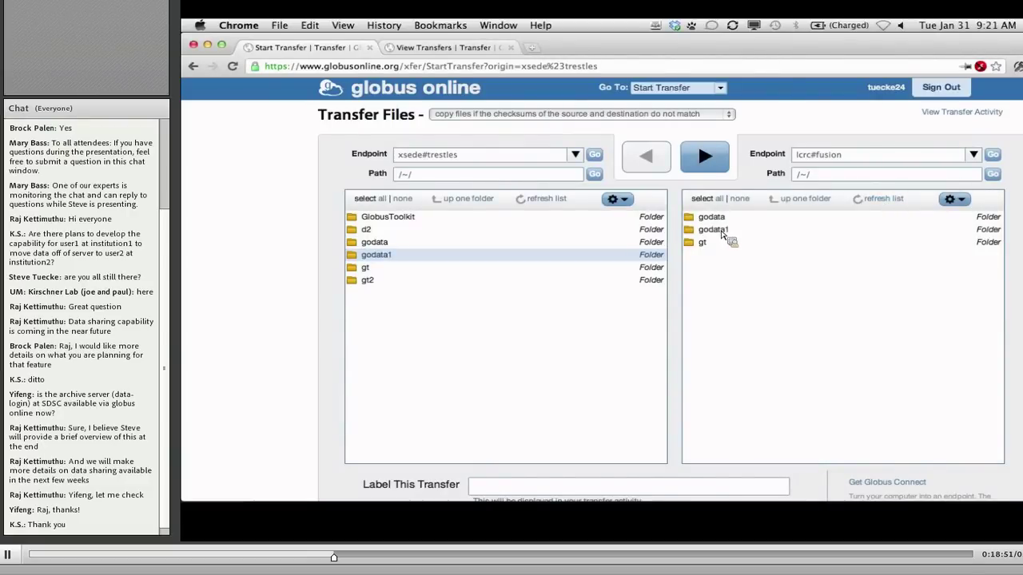
click(706, 160)
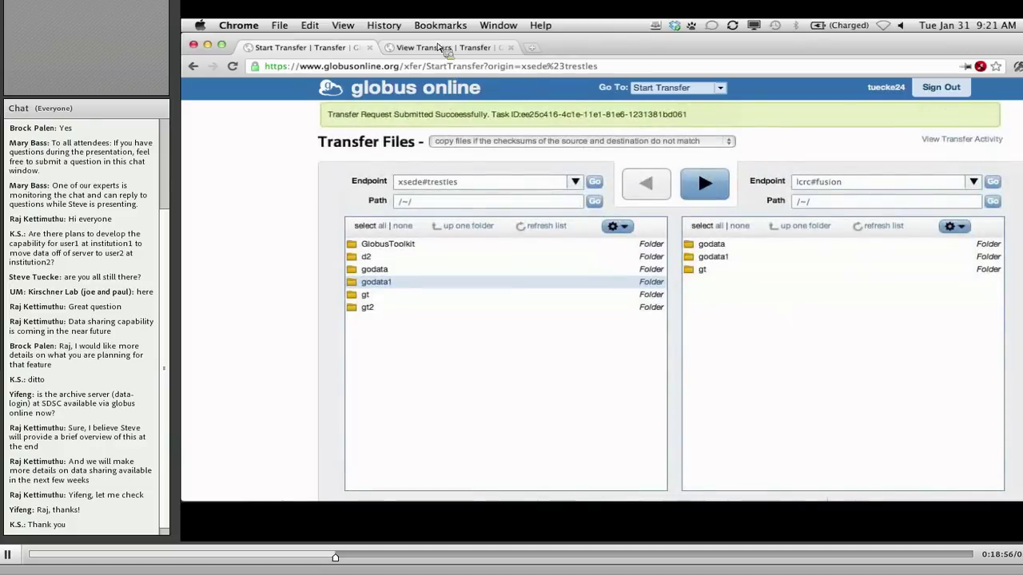
Inspect the newest transfer task's details and event log, then close the Transfer Details
click(439, 48)
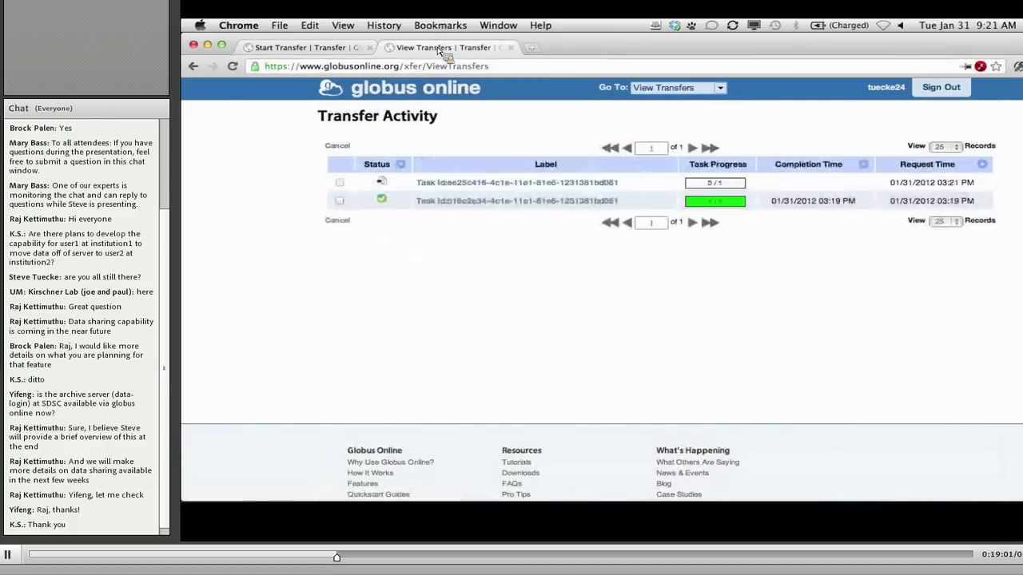
click(696, 187)
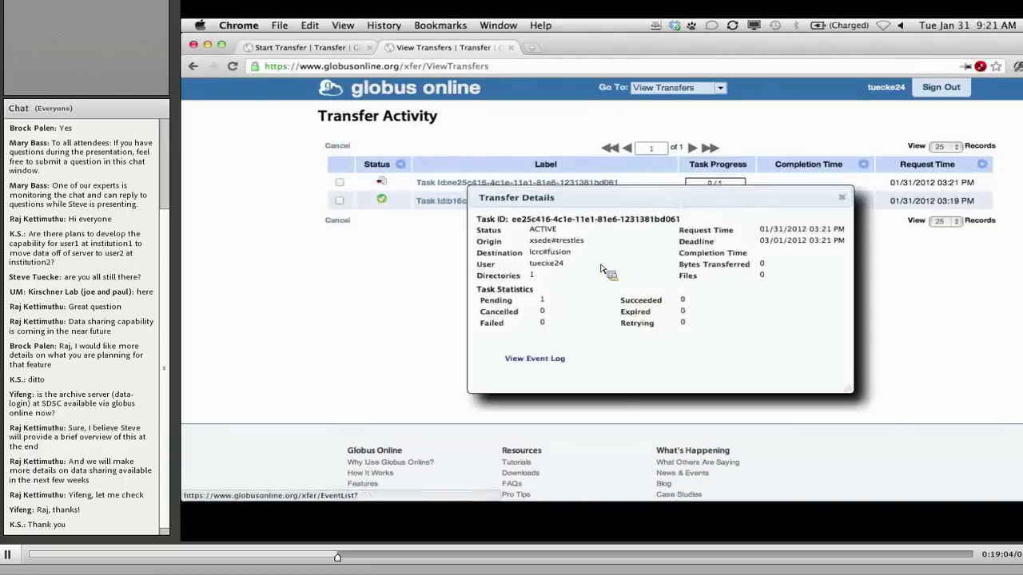
click(550, 366)
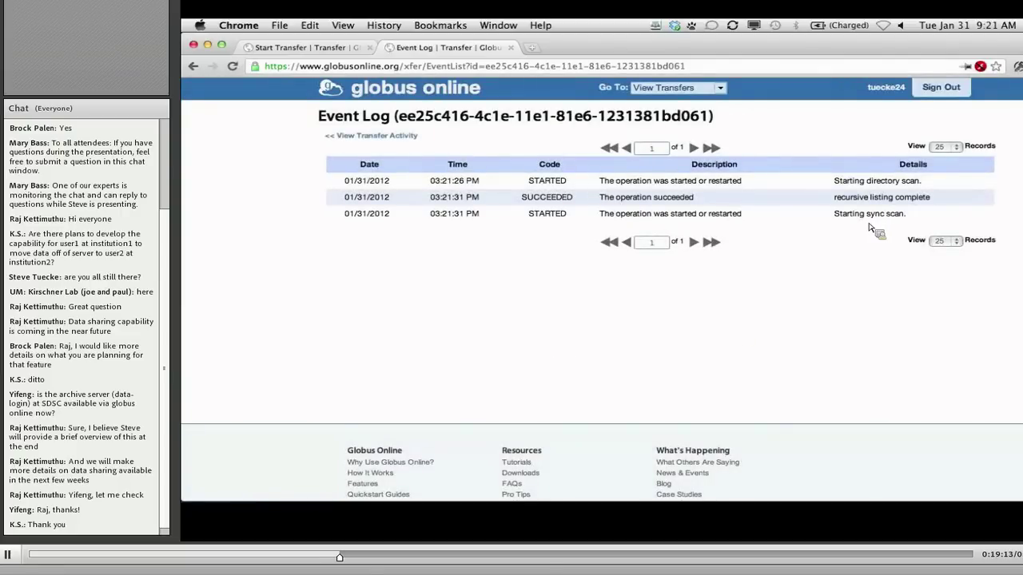
click(410, 137)
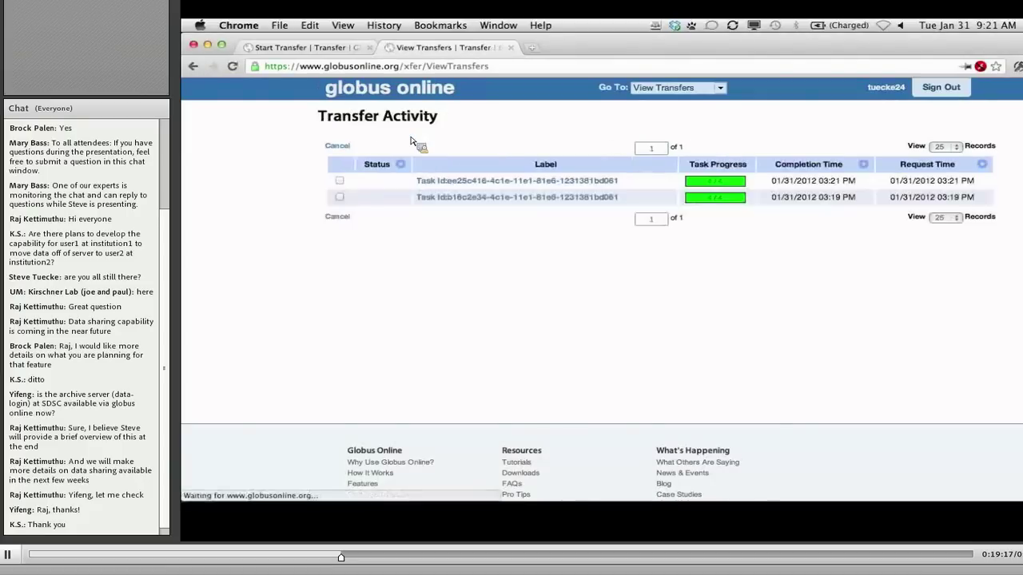
click(695, 186)
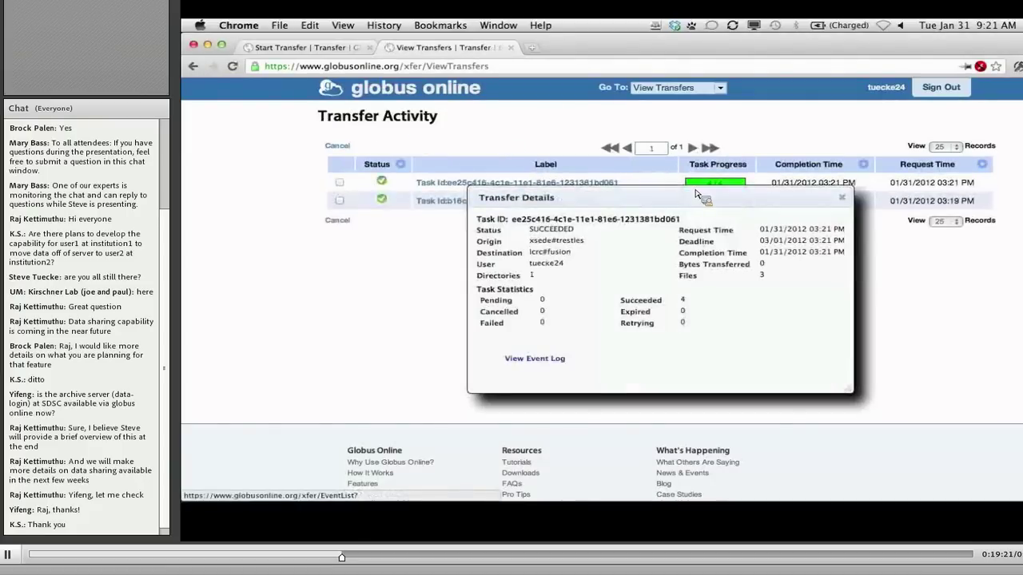
triple_click(763, 270)
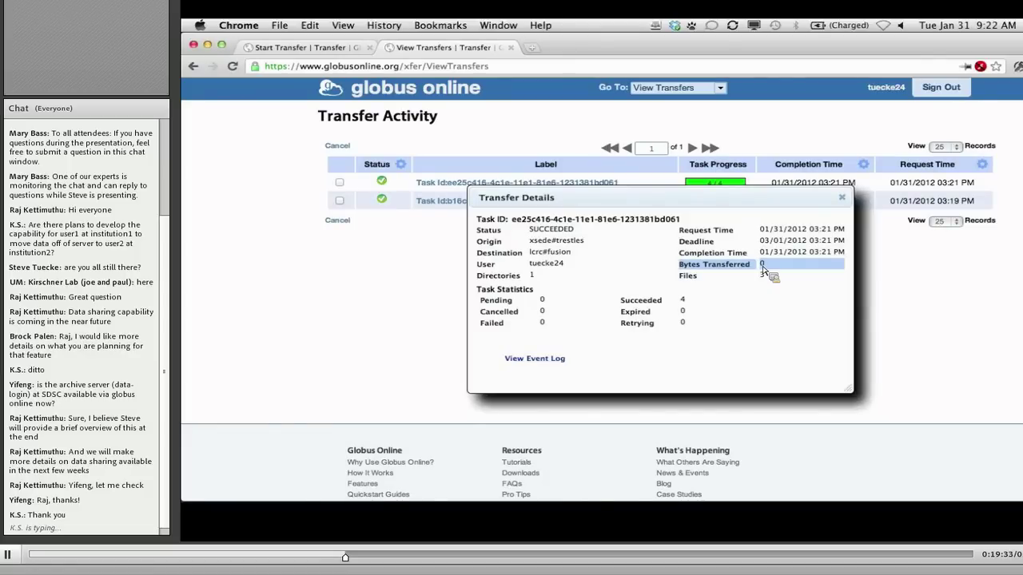
click(856, 197)
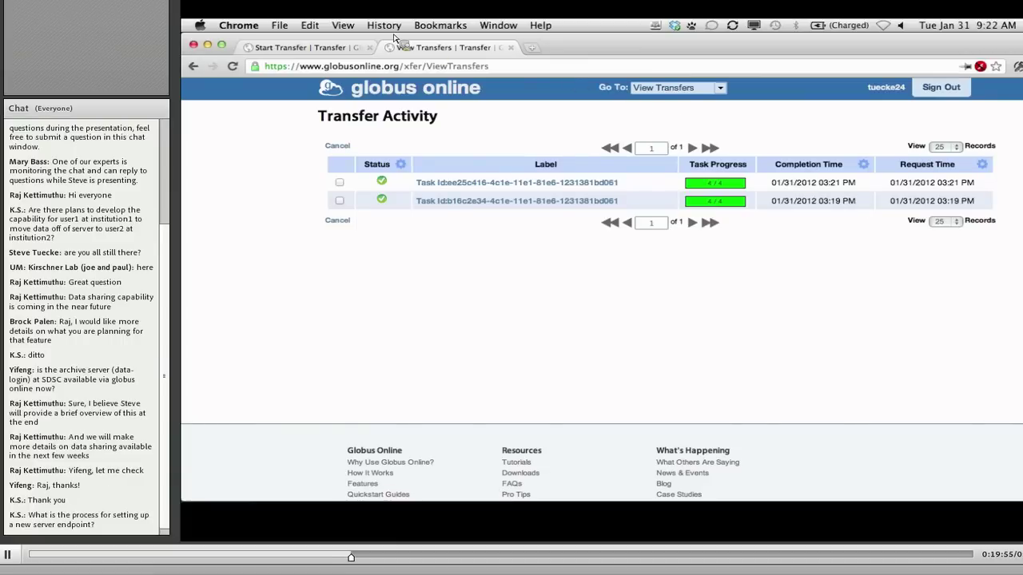
Download the Globus Connect for Mac OS X installer and open its .dmg disk image
click(358, 47)
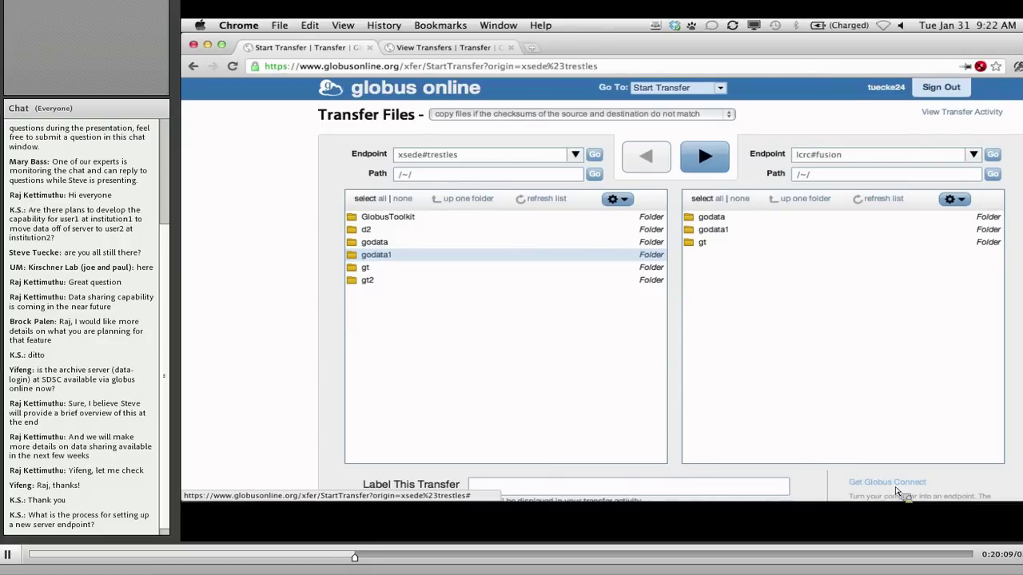
click(897, 490)
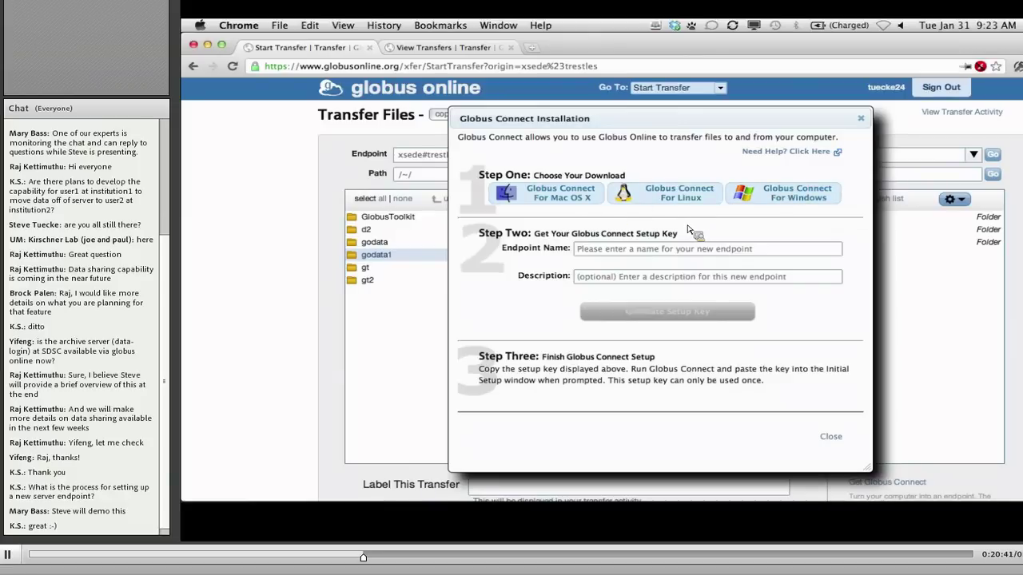
click(562, 200)
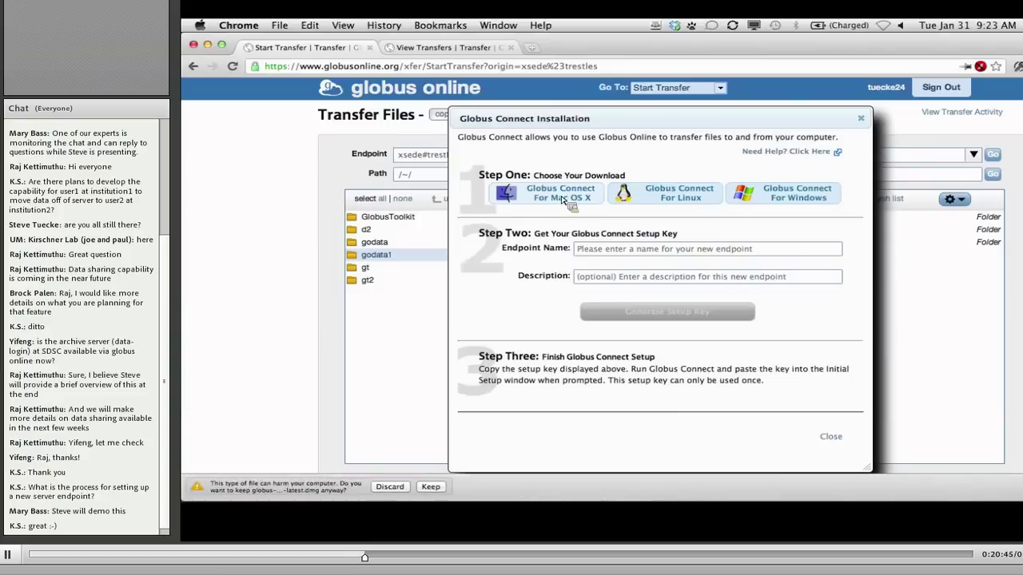
click(430, 487)
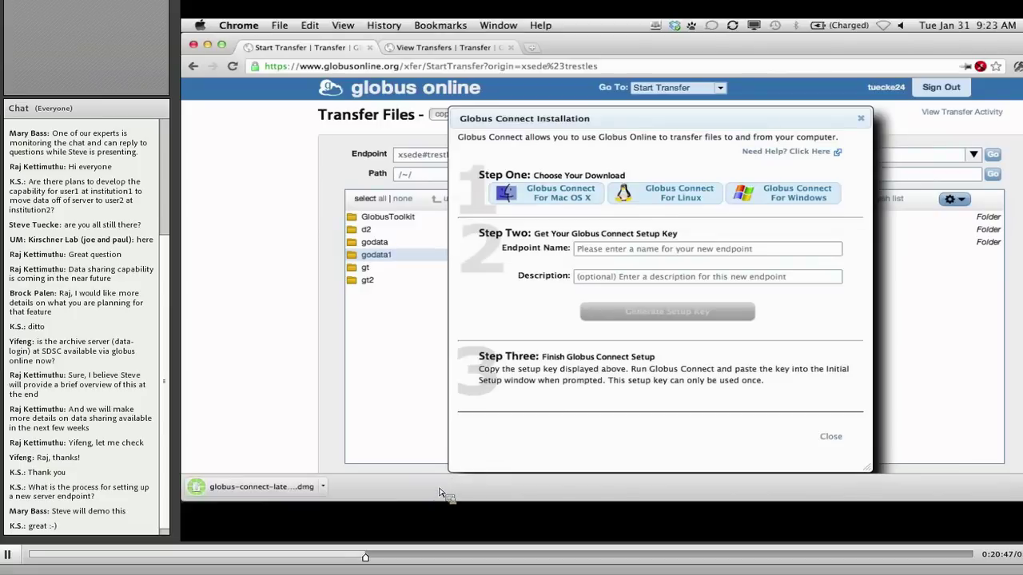
click(232, 495)
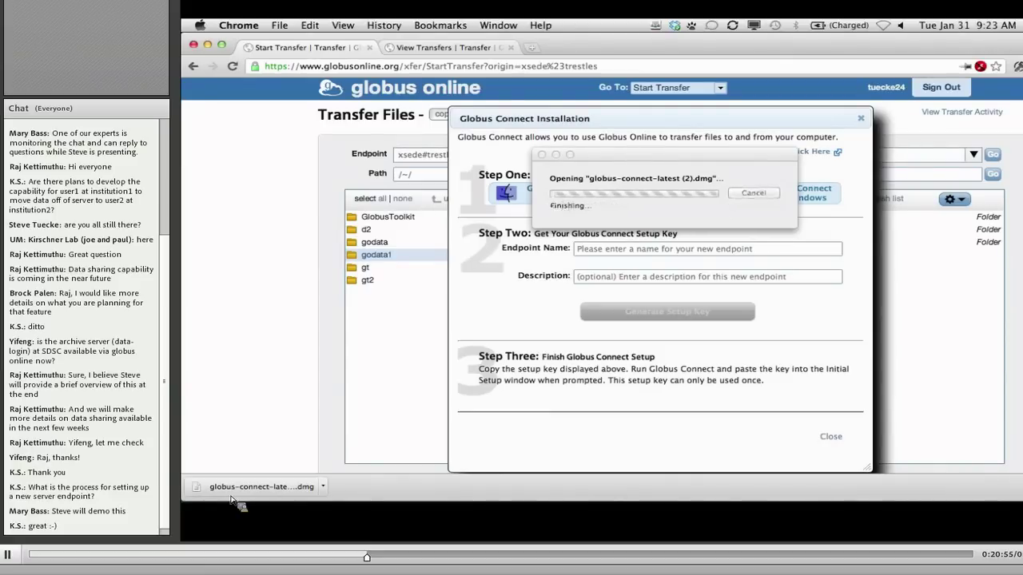
key(super+Tab)
key(super+Tab)
key(super+Tab)
key(super+Tab)
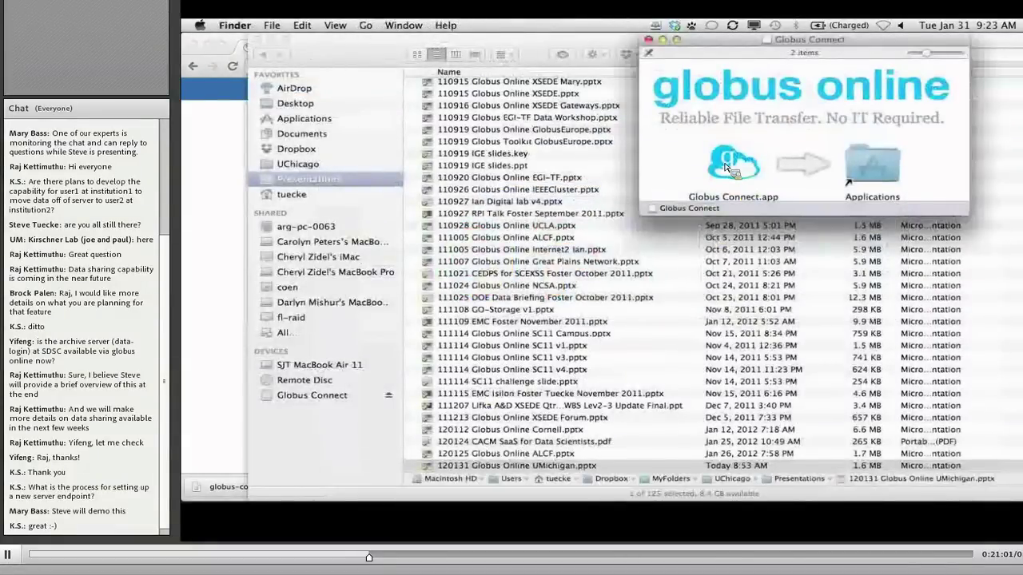
Copy Globus Connect.app into Applications and launch it, approving the downloaded-app warning
drag(727, 170, 876, 169)
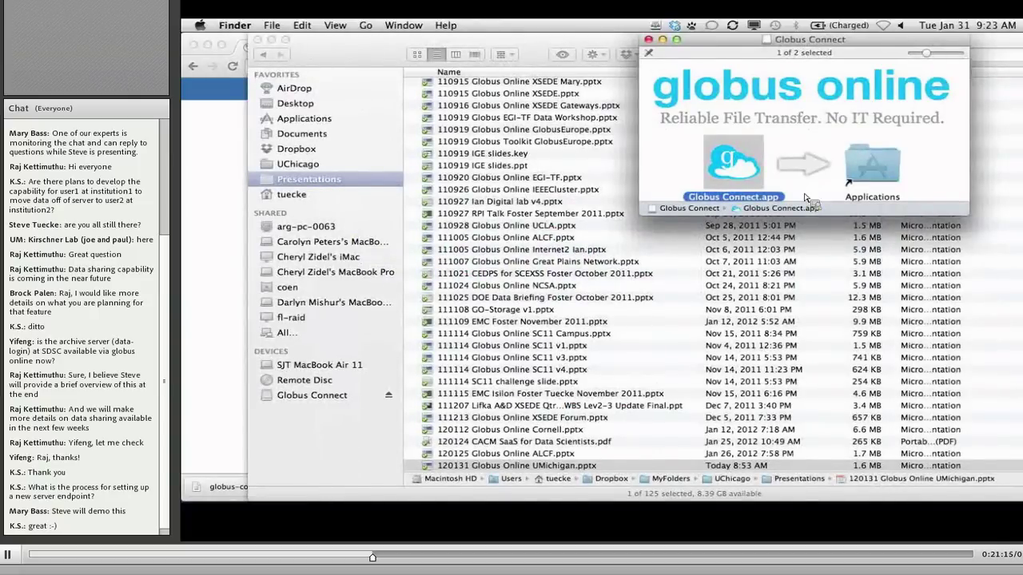
click(868, 160)
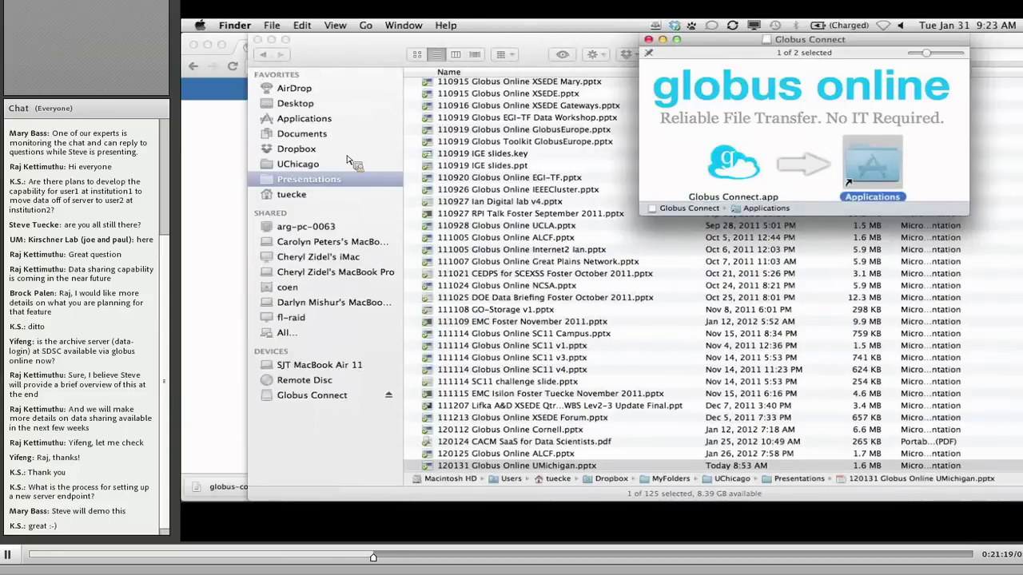
key(super+o)
click(328, 140)
double_click(328, 141)
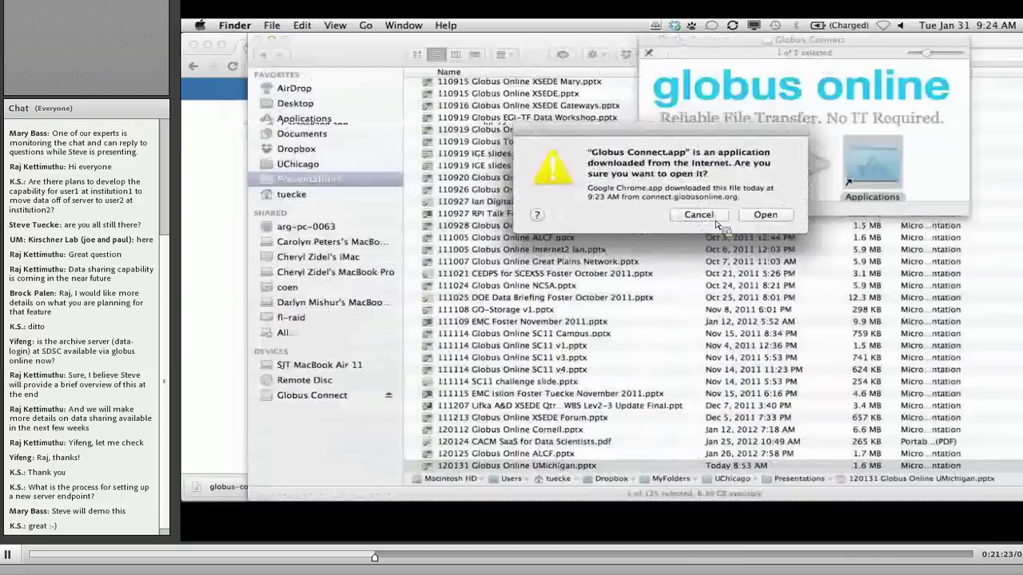
click(765, 215)
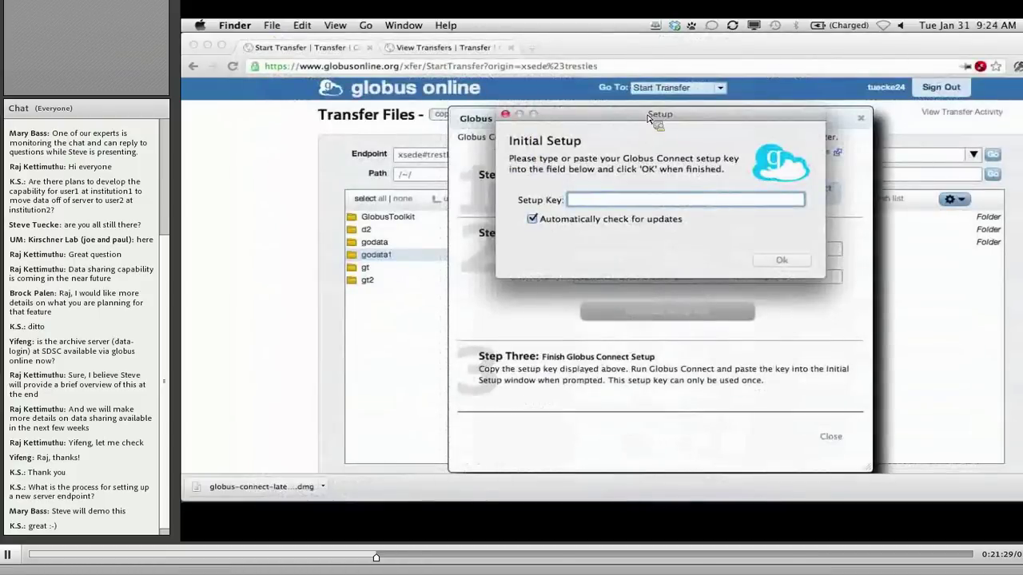
drag(654, 122, 947, 86)
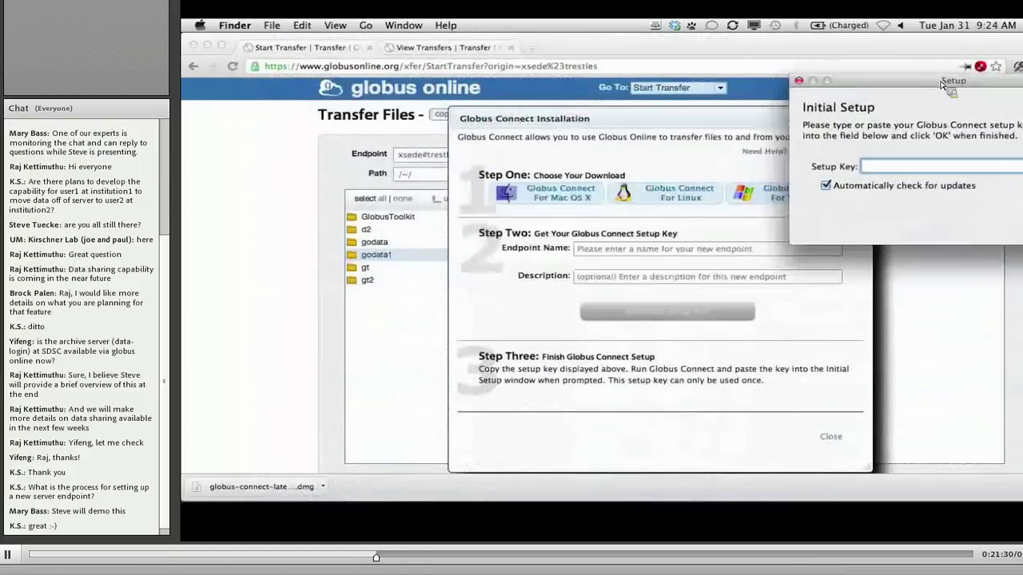
Create endpoint 'mylaptop' described as 'whatever' and generate and copy its setup key
click(830, 349)
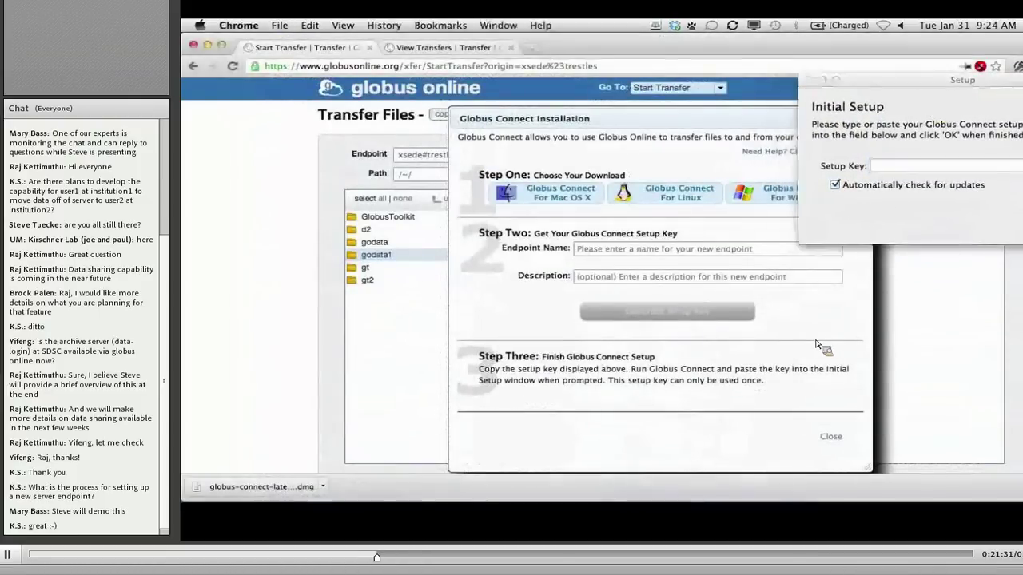
click(620, 250)
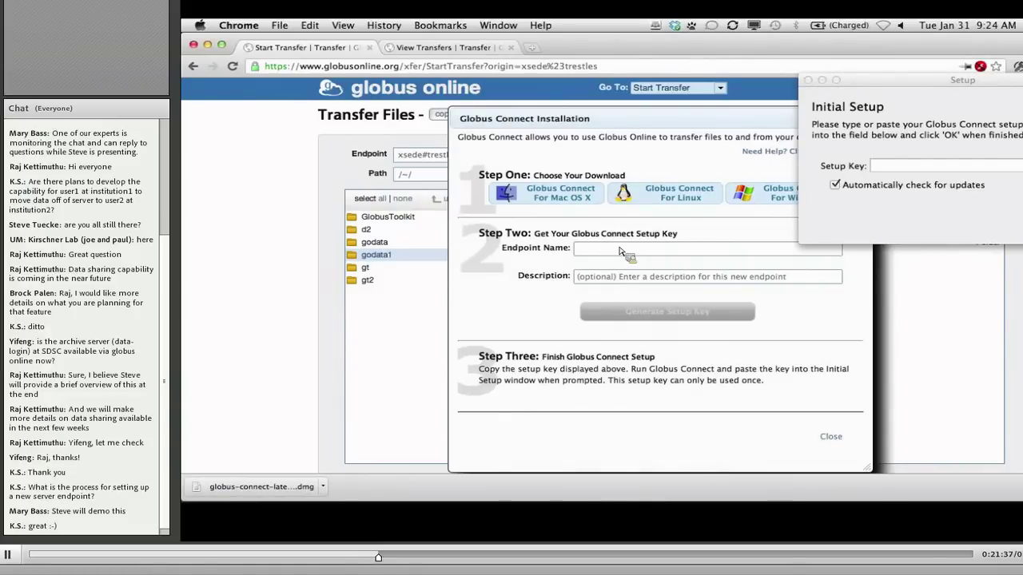
text(mylaptop)
click(673, 279)
text(whatever)
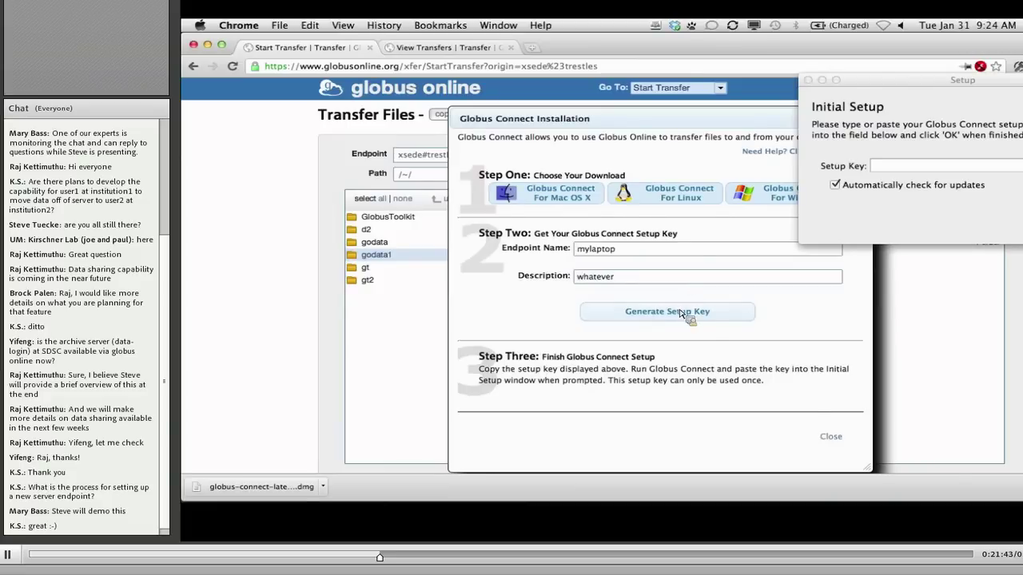
click(679, 311)
drag(585, 303, 823, 307)
key(super+c)
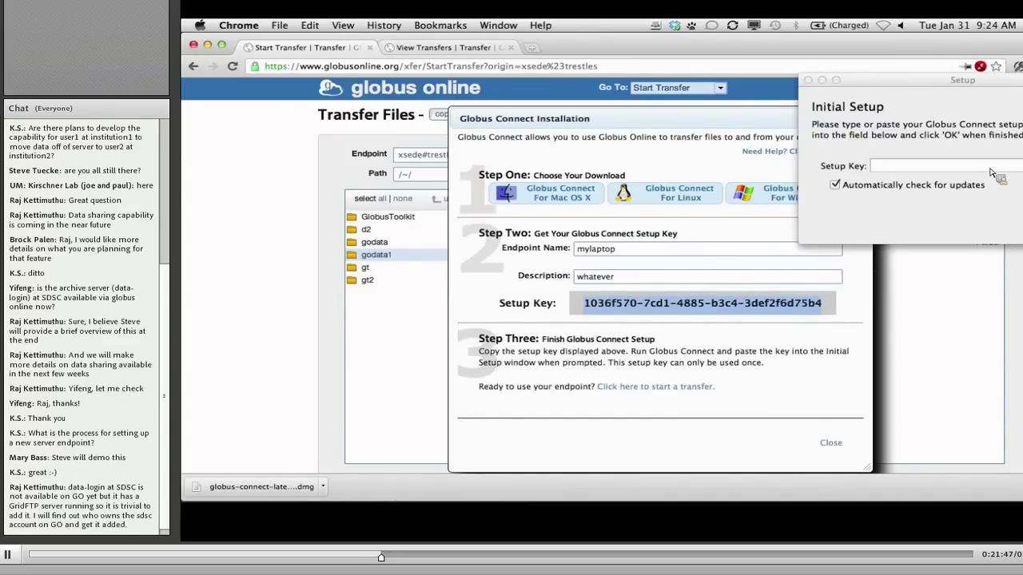
Paste the setup key into Globus Connect's Initial Setup and submit it
click(992, 167)
key(super+v)
key(Return)
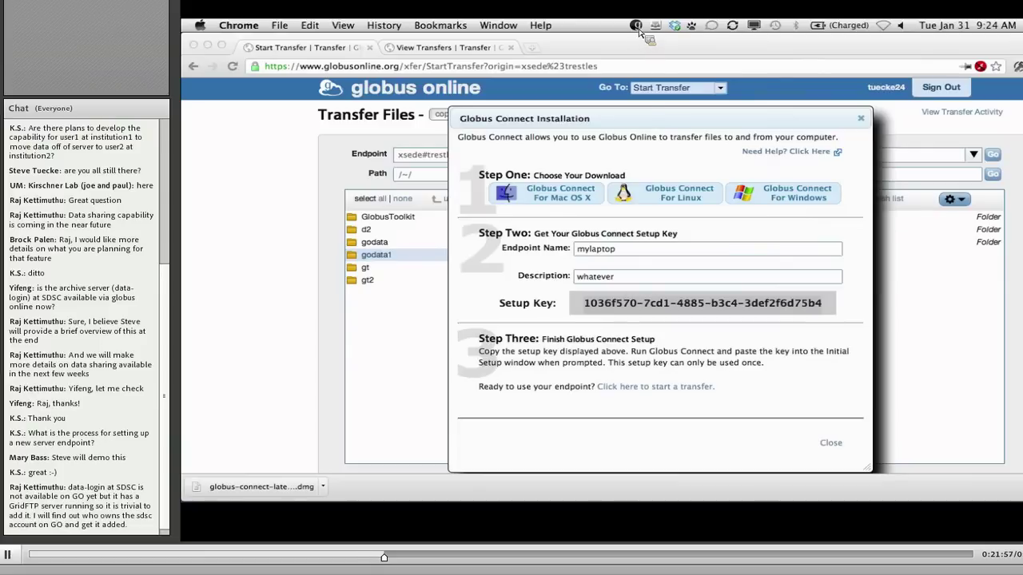
Review Globus Connect's Access preferences without adding folders, keeping the home folder writable
click(636, 26)
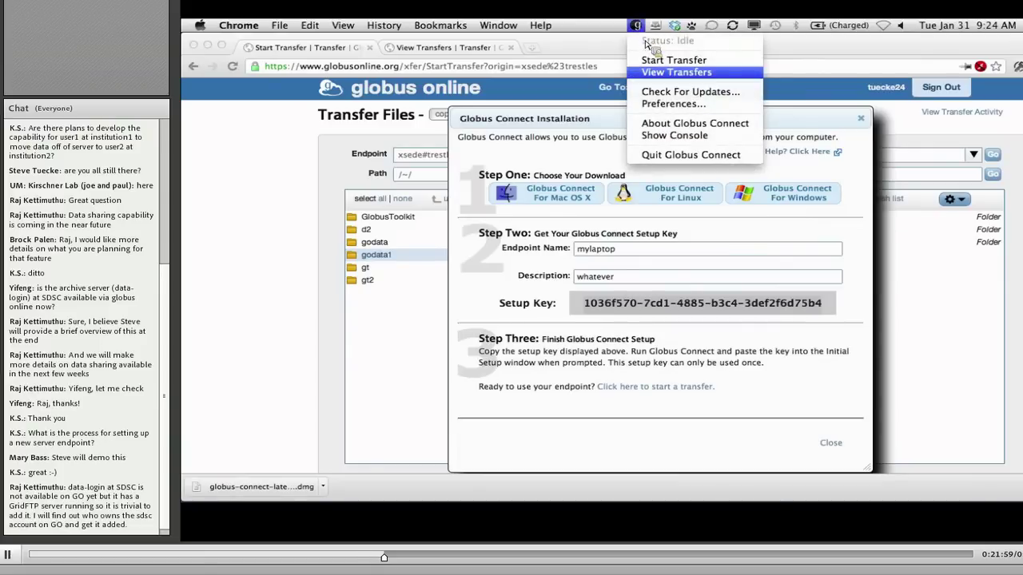
click(676, 104)
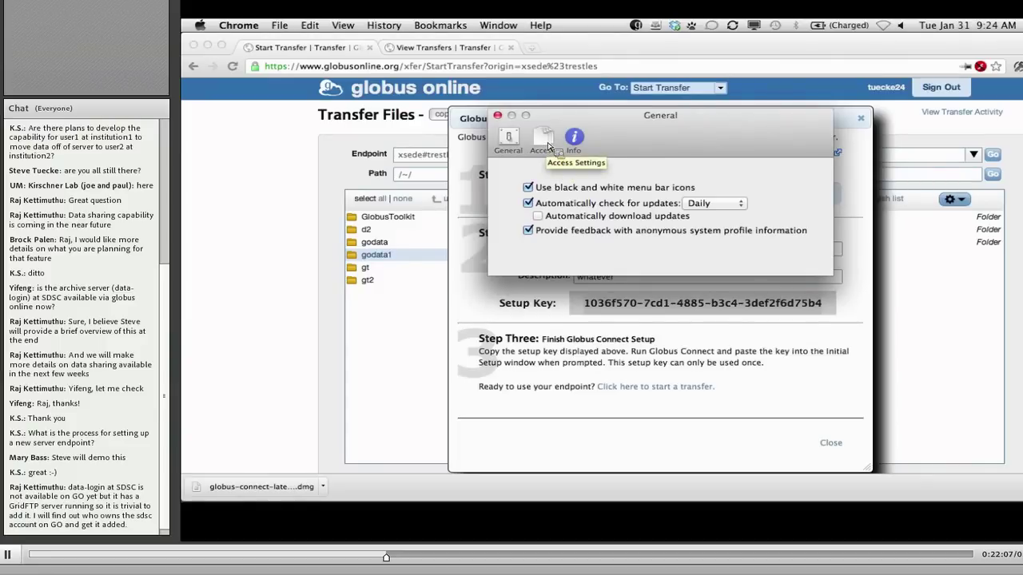
click(543, 141)
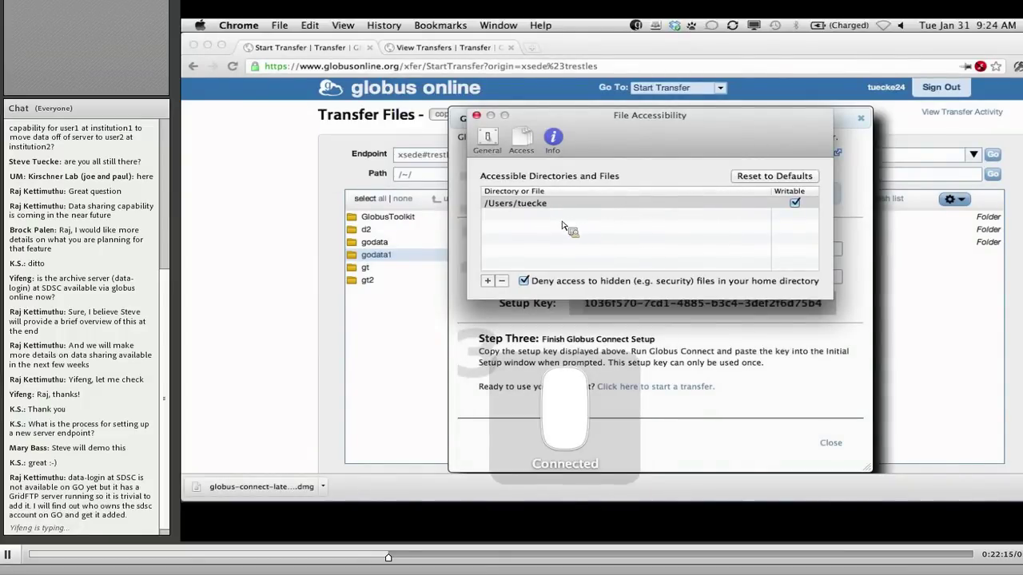
click(488, 281)
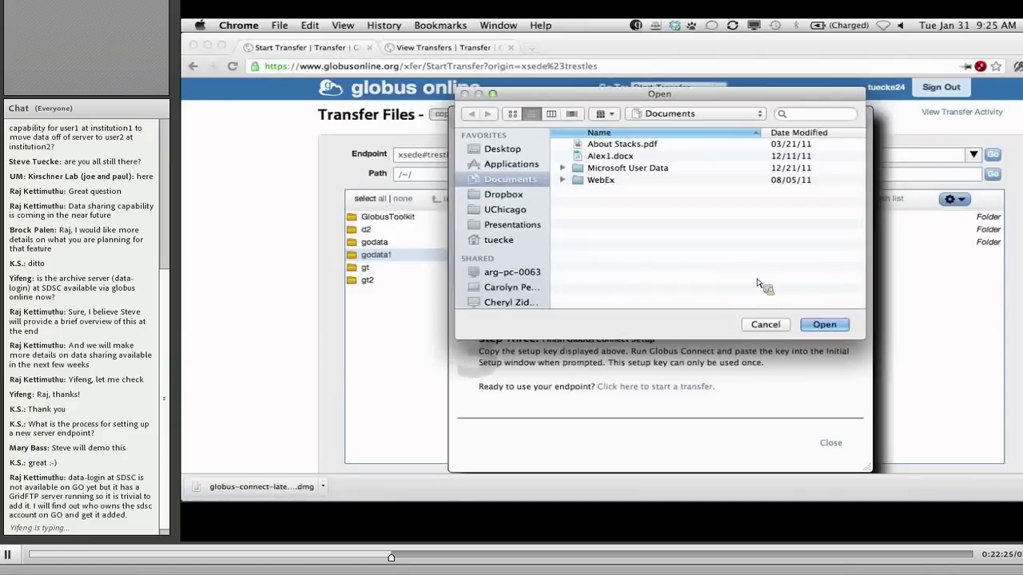
click(770, 325)
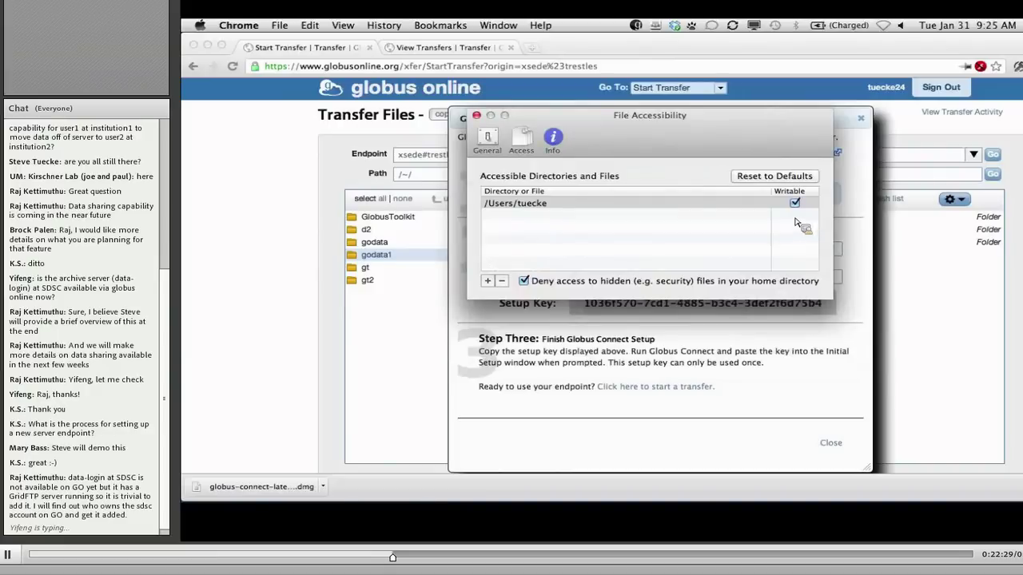
click(477, 115)
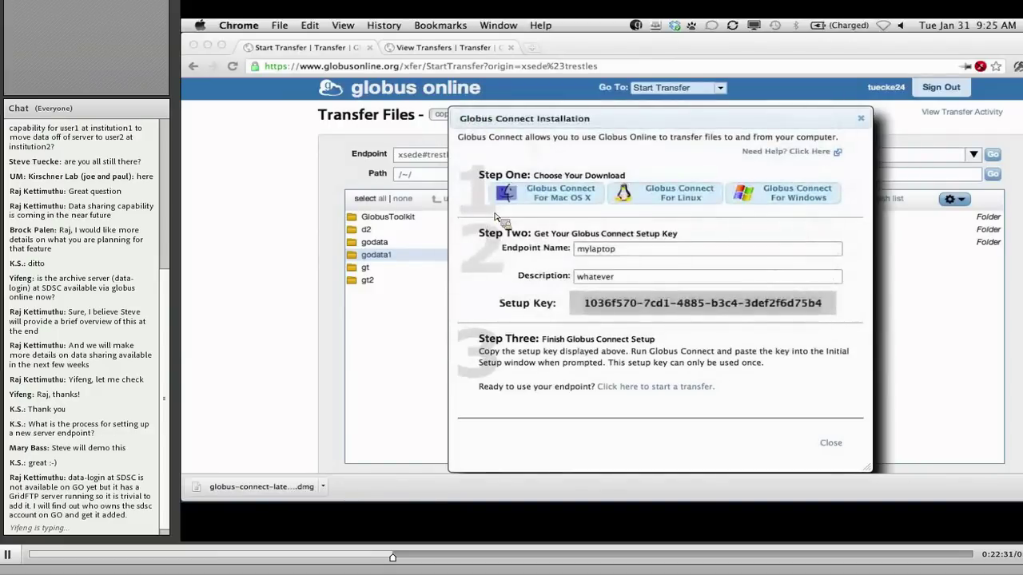
Close the installation dialog and set the source endpoint to tuecke24#mylaptop
click(832, 449)
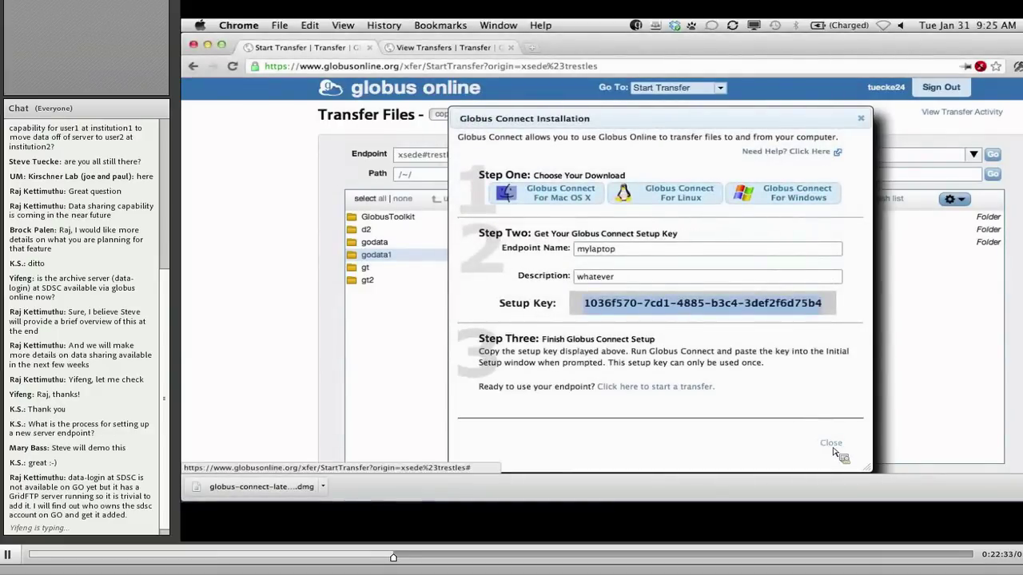
click(832, 449)
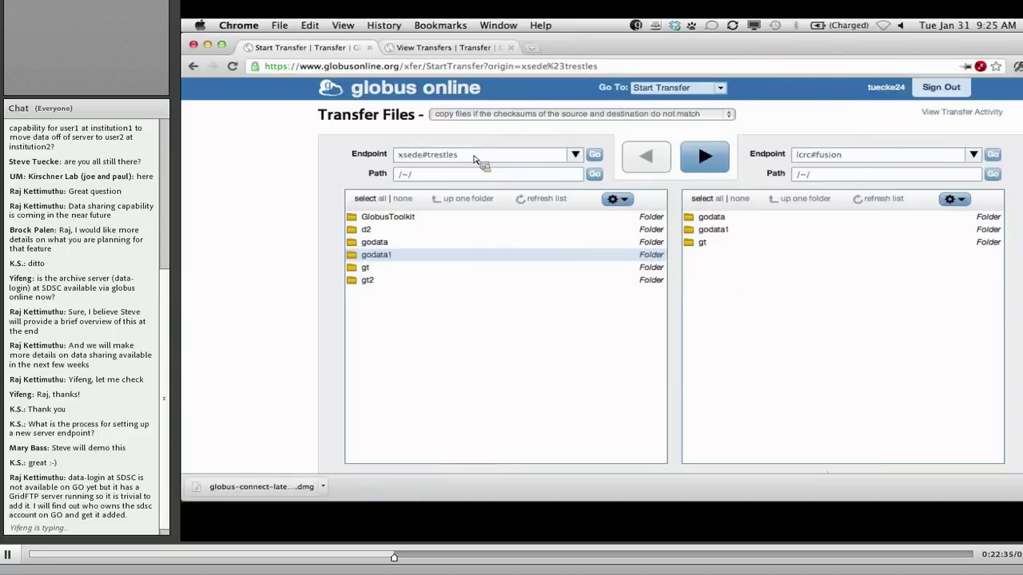
text(tuecke)
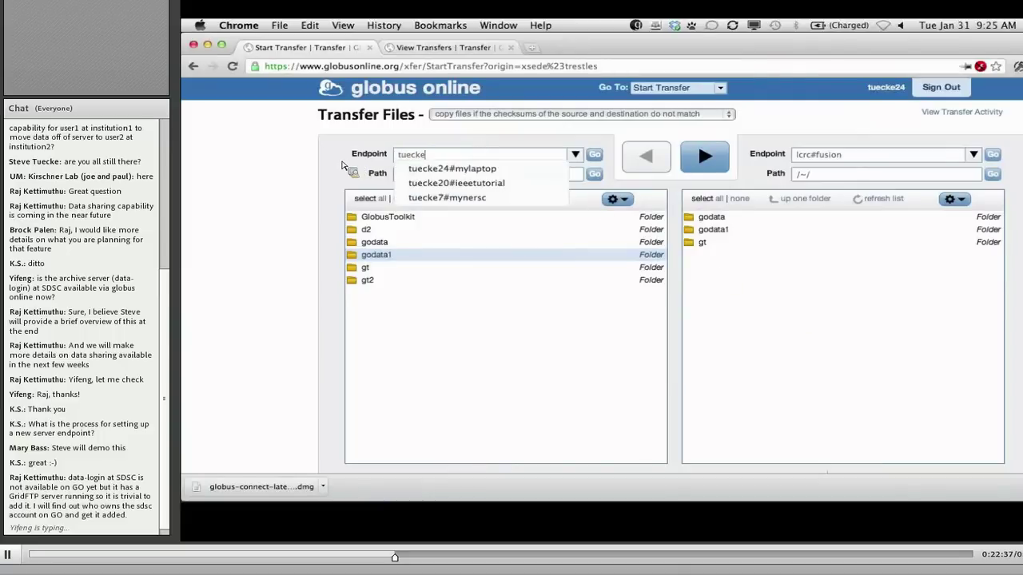
key(Down)
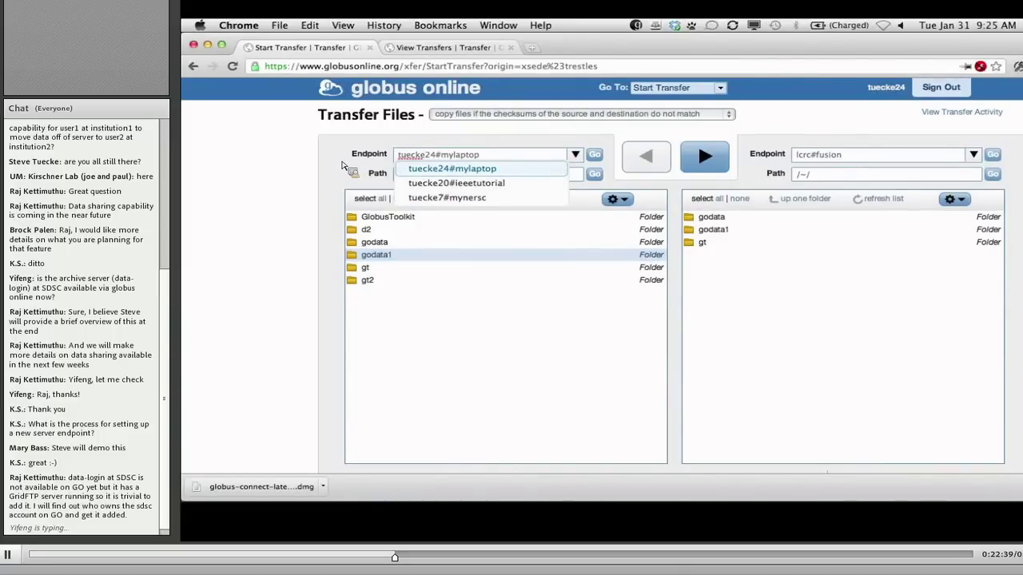
key(Return)
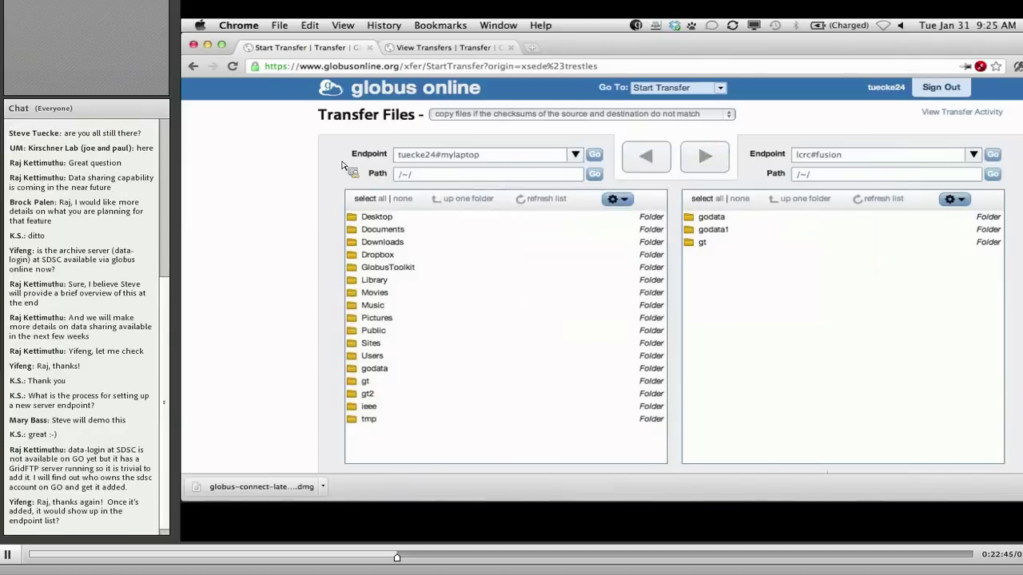
key(super+Tab)
key(super+Tab)
key(super+Tab)
key(super+Tab)
Run ls in Terminal to list the home folder, then return to the browser
text(ls)
key(Return)
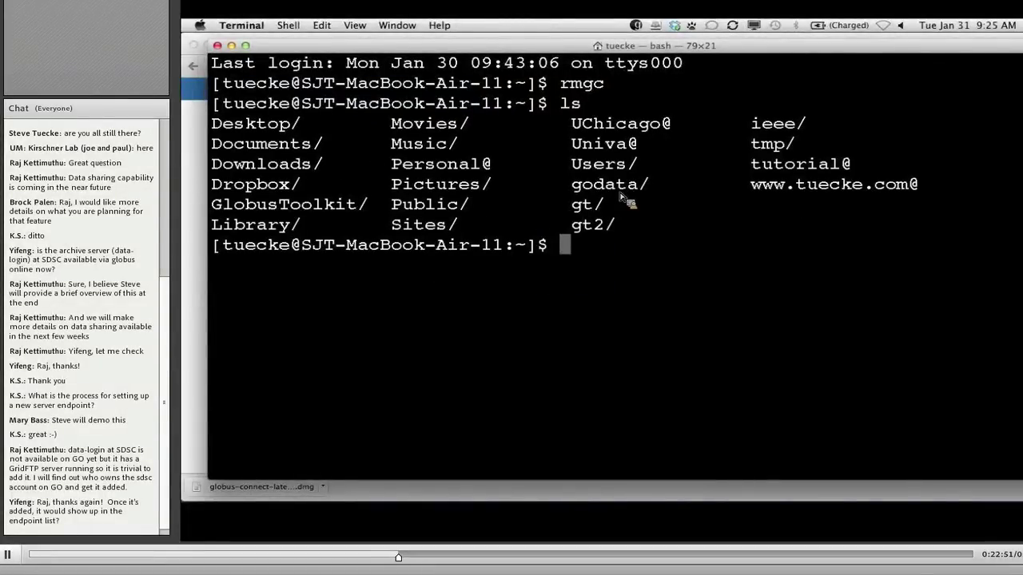
key(super+Tab)
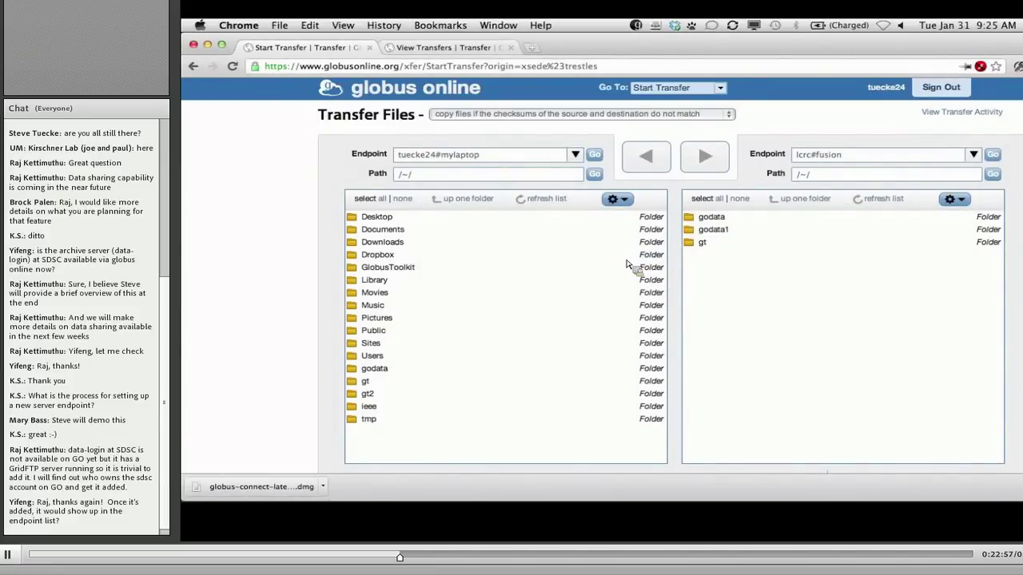
Drag the laptop's gt2 folder onto lcrc#fusion to transfer it, then view Transfer Activity
click(377, 397)
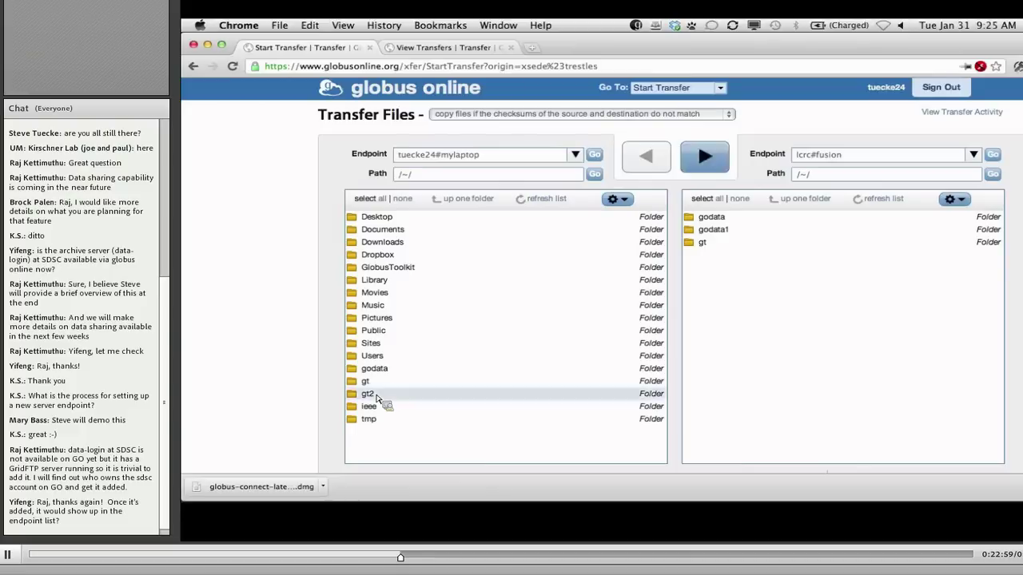
drag(377, 397, 706, 160)
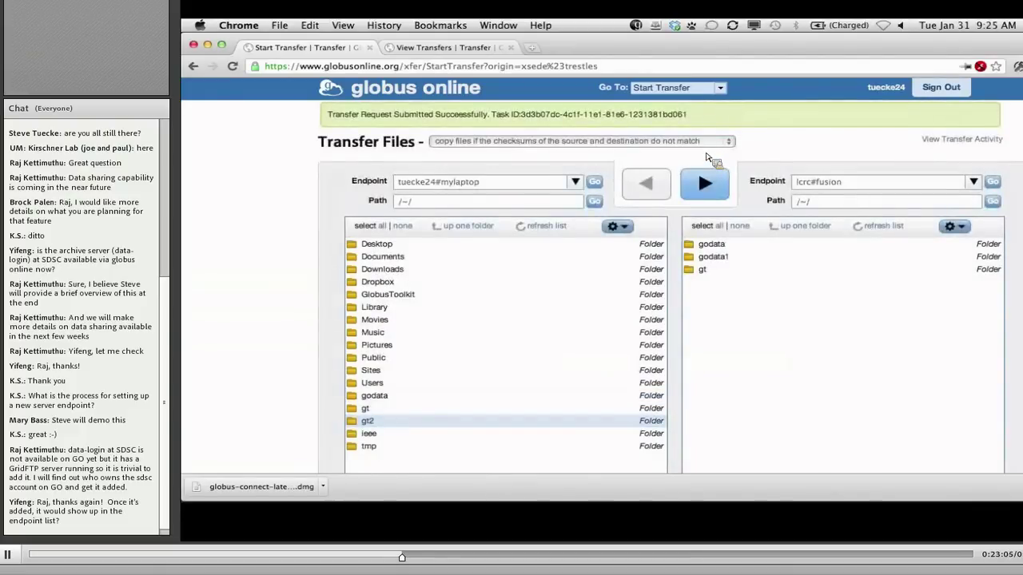
click(490, 53)
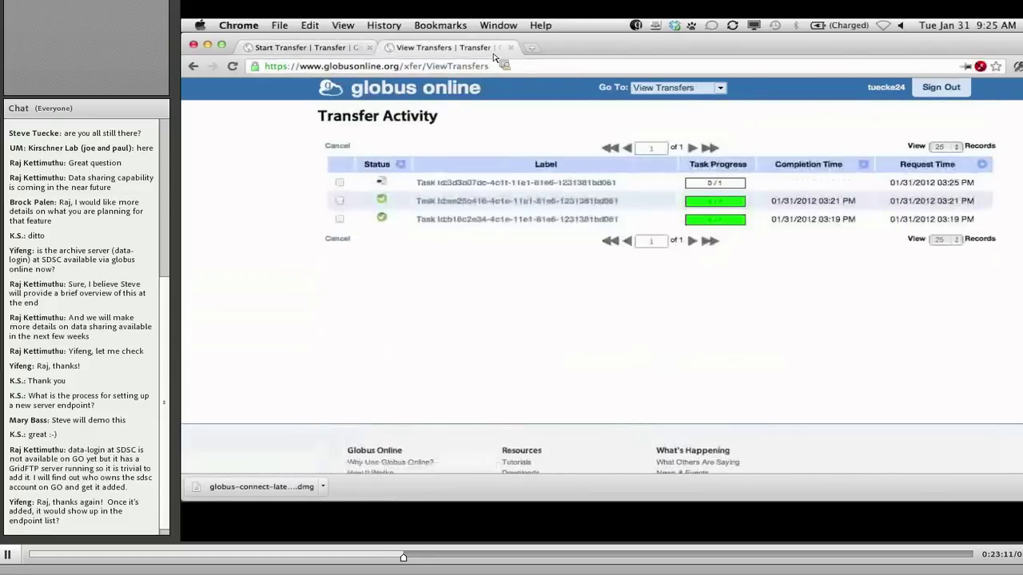
Check the active gt2 transfer's details, then go back to the Start Transfer page
click(685, 181)
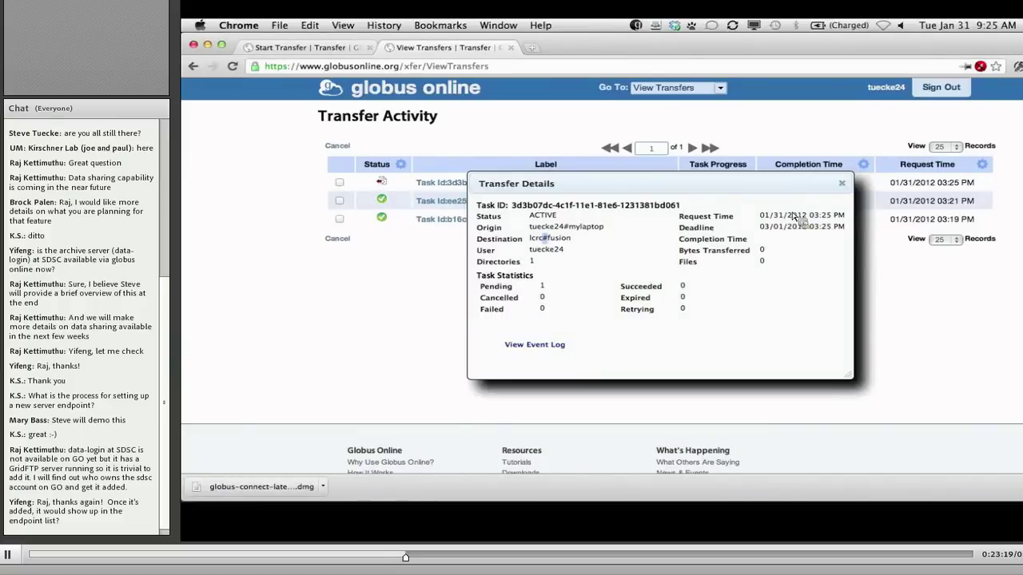
click(842, 185)
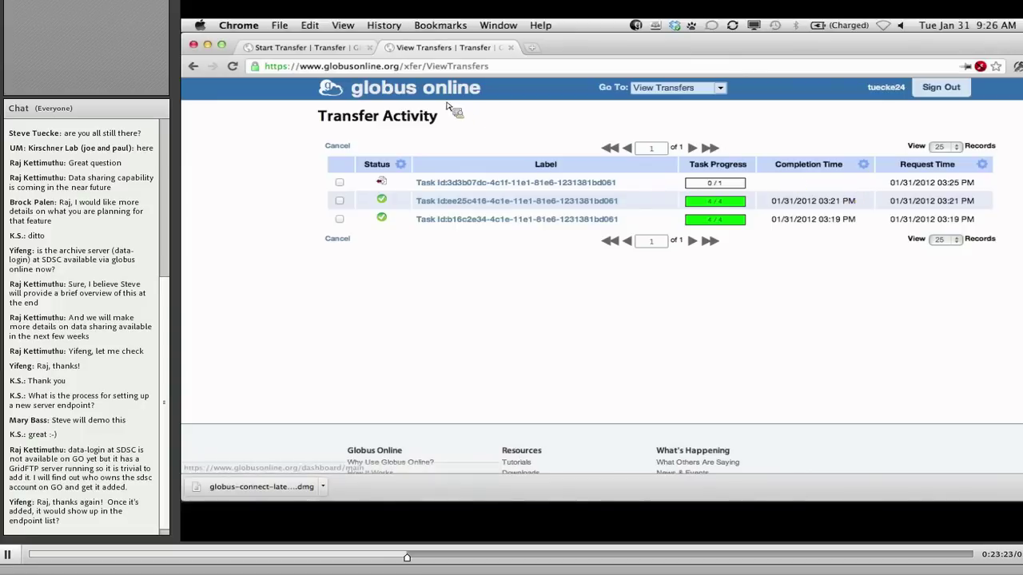
click(333, 52)
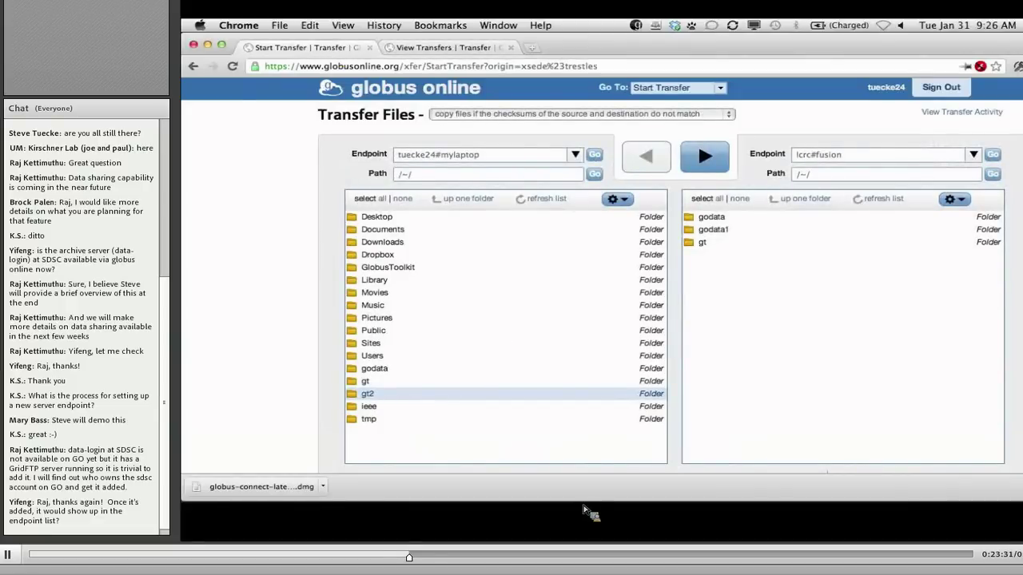
SSH into login.ci.uchicago.edu, unlock the id_dsa key with its passphrase, and list the remote files
mouse_move(589, 518)
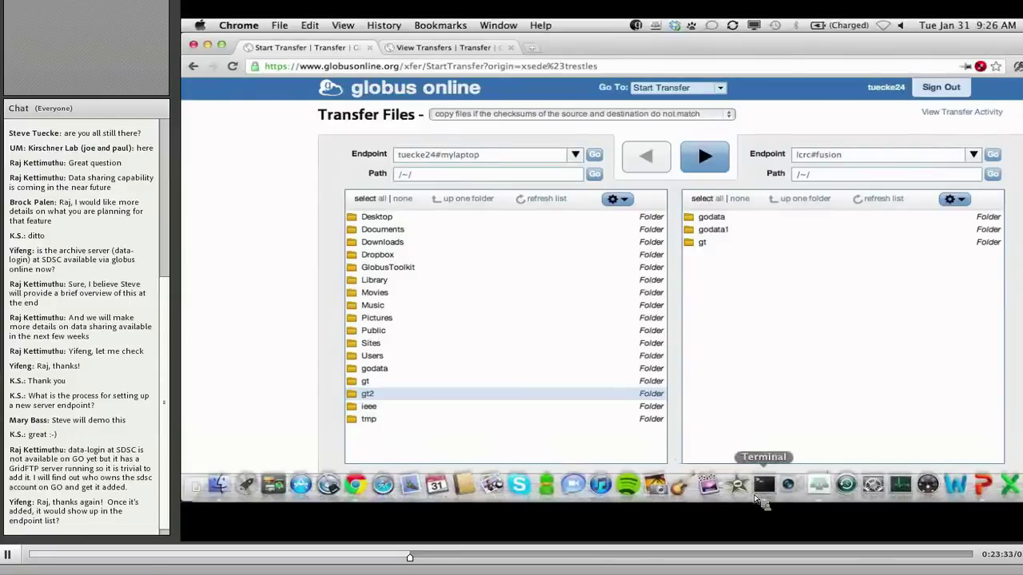
key(super+Tab)
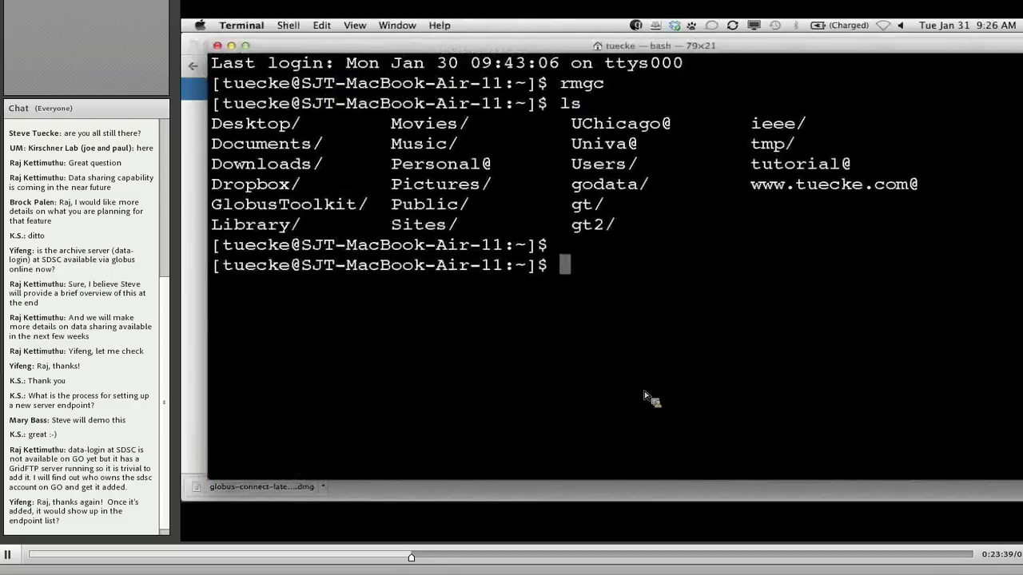
text(ssh login.ci.uchicago)
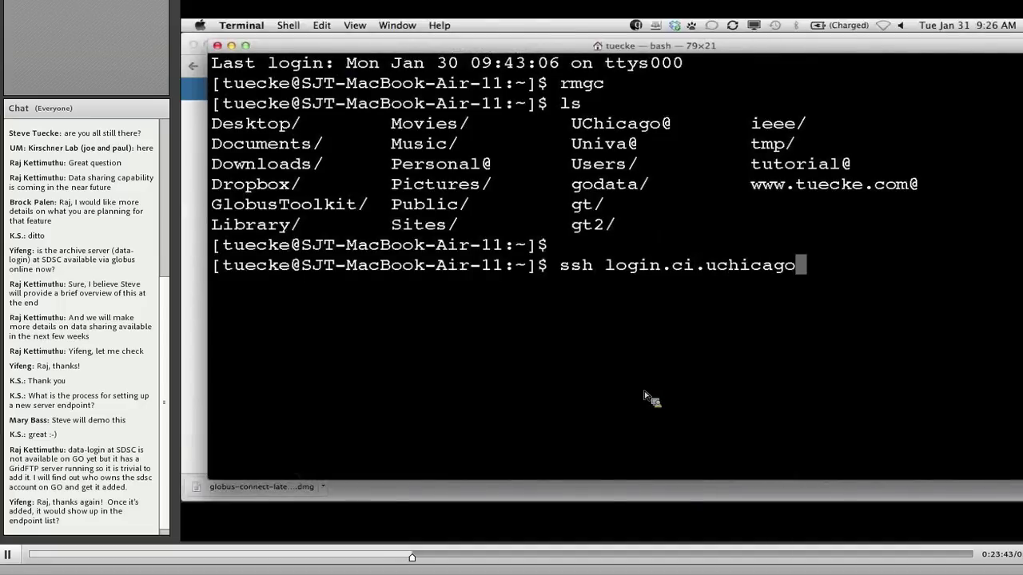
text(.edu)
key(Return)
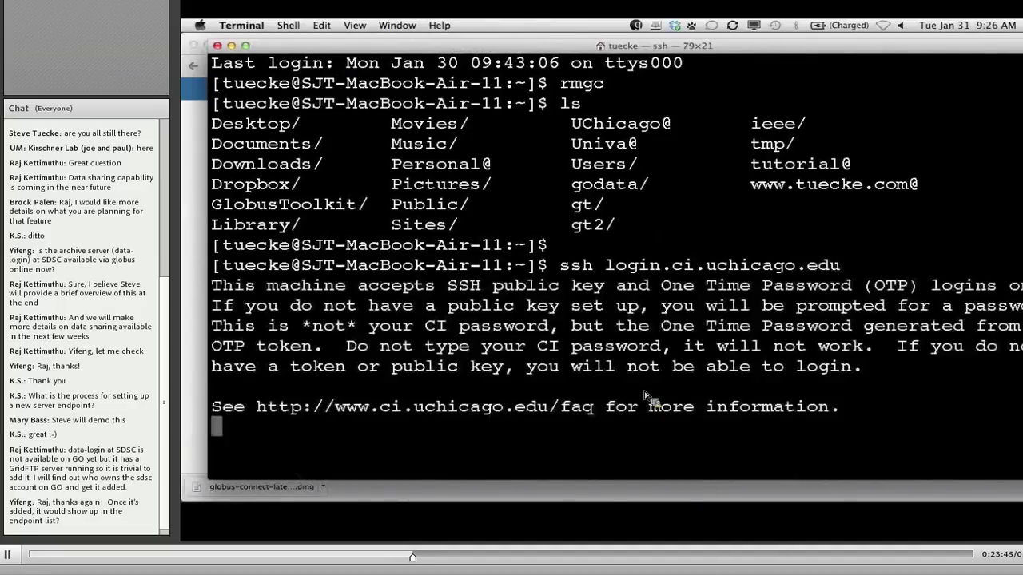
text(••••••)
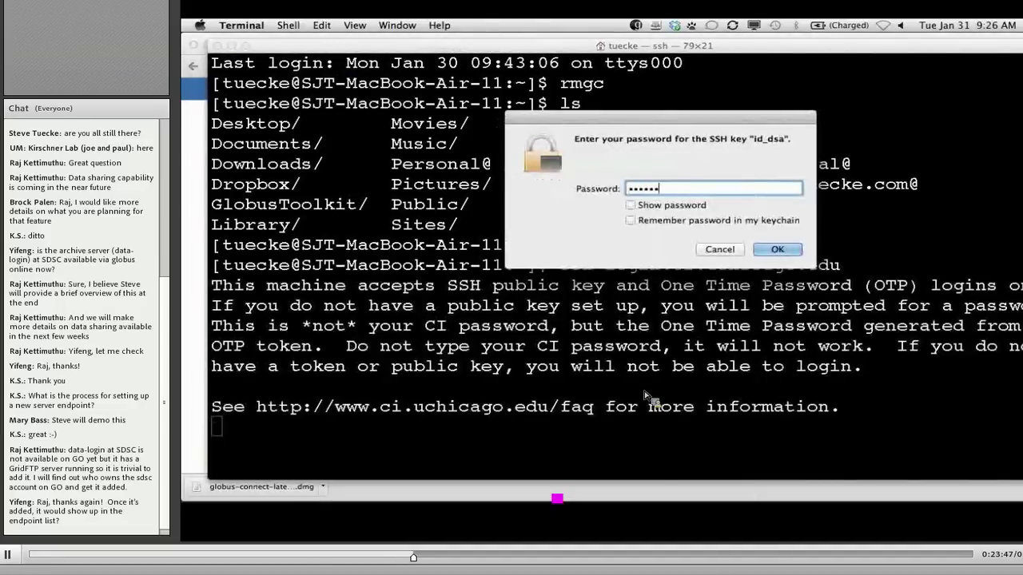
text(•••)
key(Return)
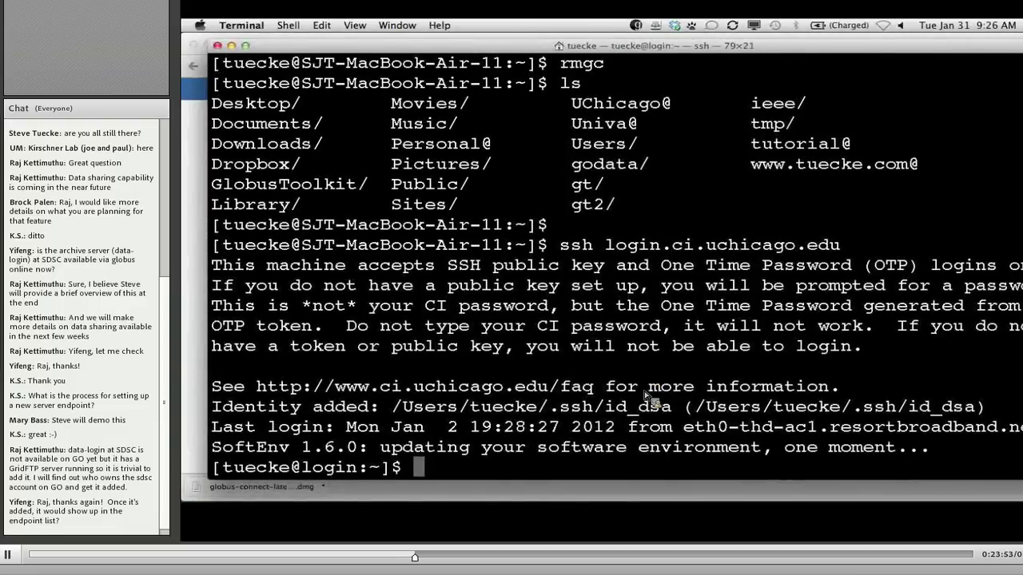
text(ls)
key(Return)
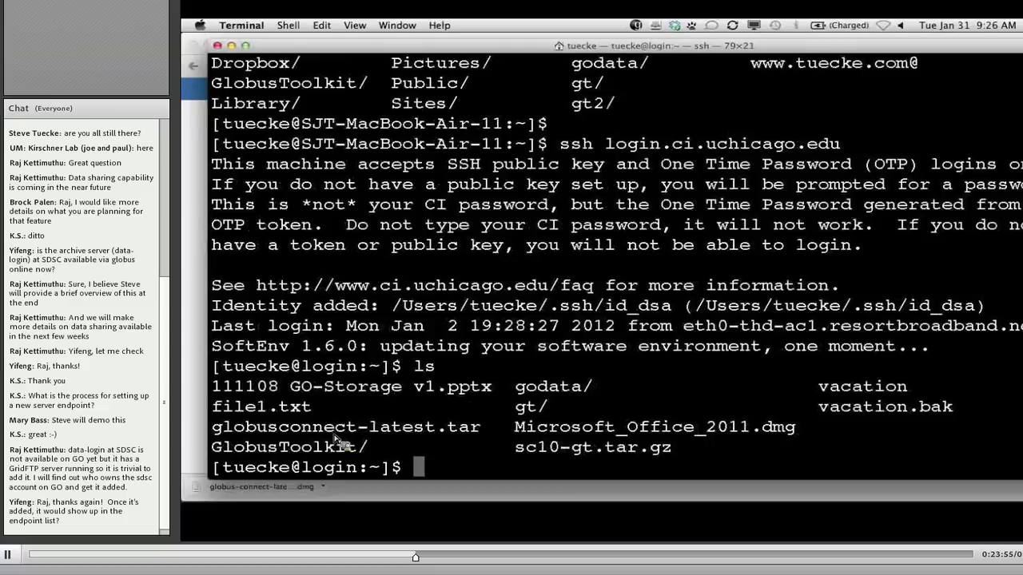
List the remote home folder in long format, including hidden files
double_click(421, 428)
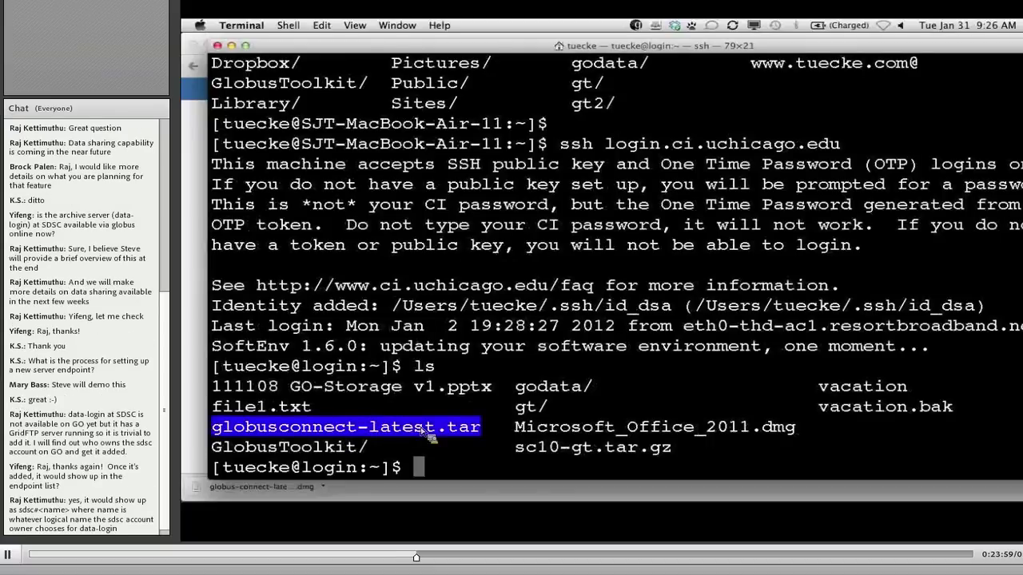
text(ls -a)
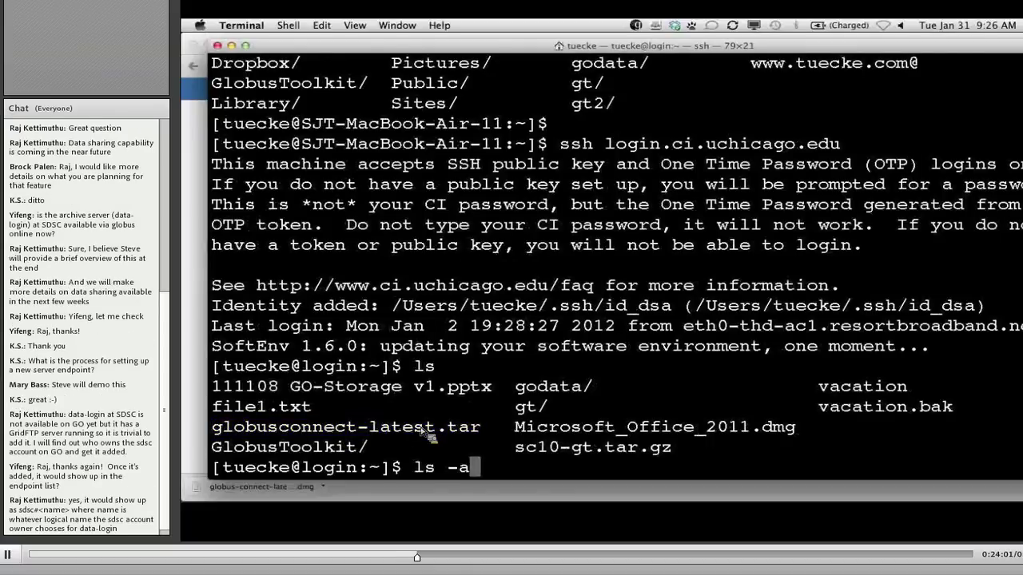
text(l)
key(Return)
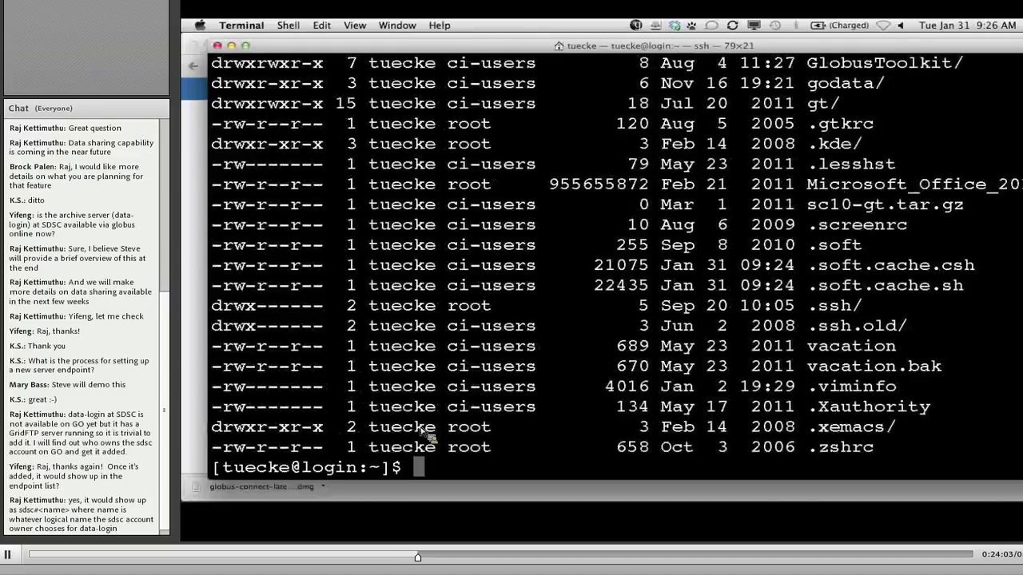
text(l)
text(s)
key(Return)
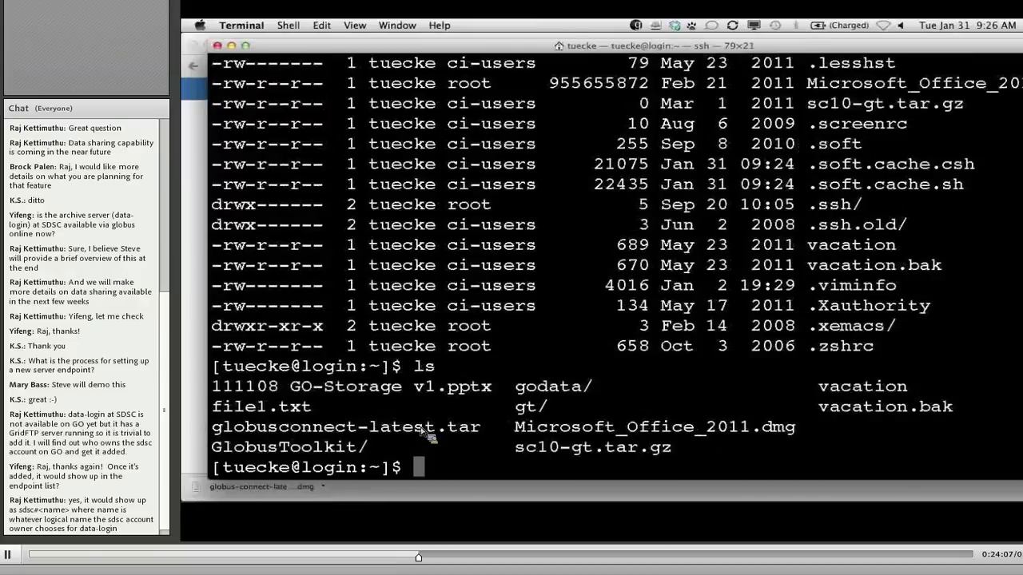
Unpack globusconnect-latest.tar with tar xf and list the resulting home folder contents
text(tar xf gl)
key(Tab)
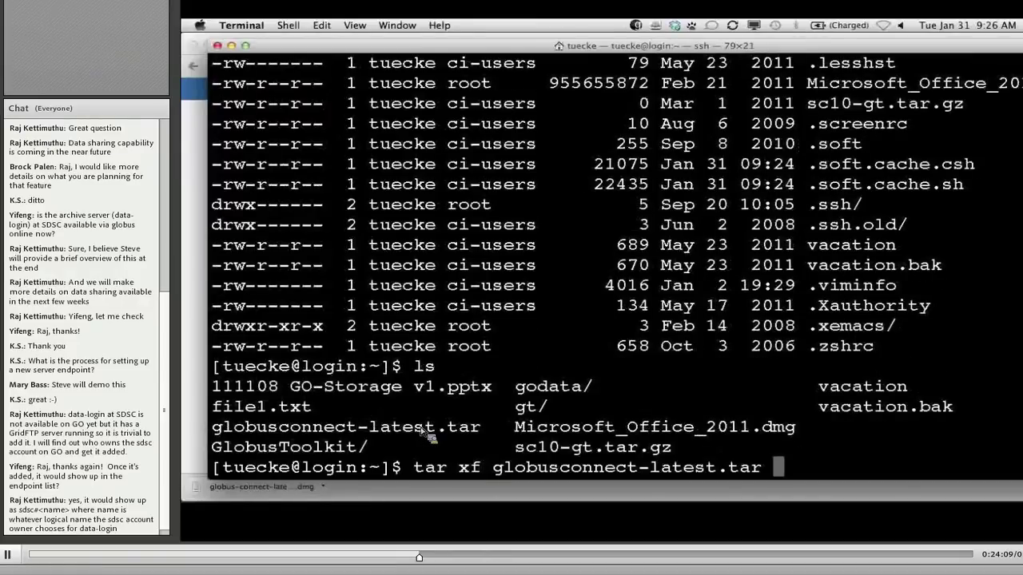
key(Return)
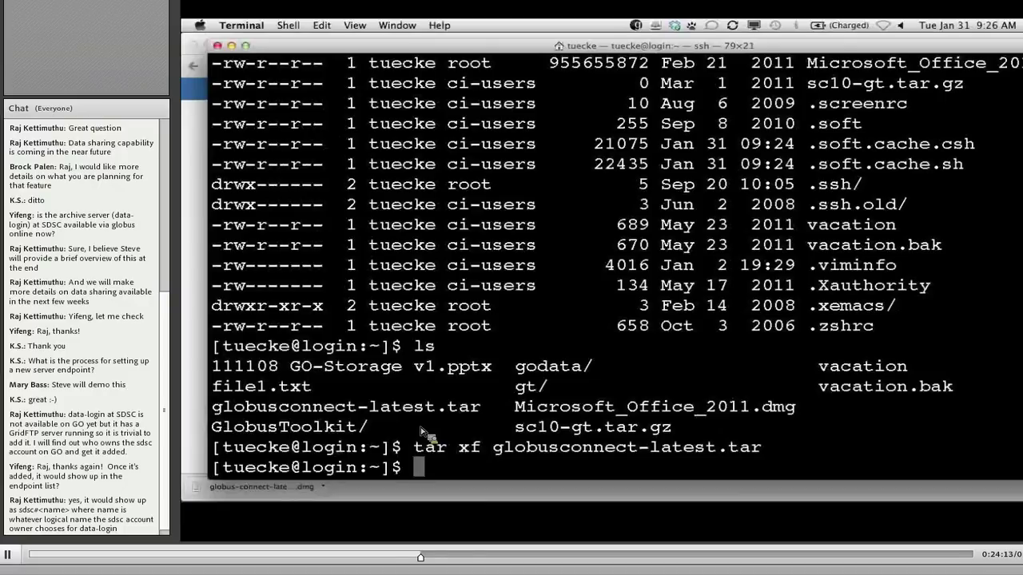
text(ls)
key(Return)
Enter globusconnect-1.0, list its contents, and stage ./globusconnect -setup at the prompt
text(cd globusconnect-1.0/)
key(Return)
text(ls)
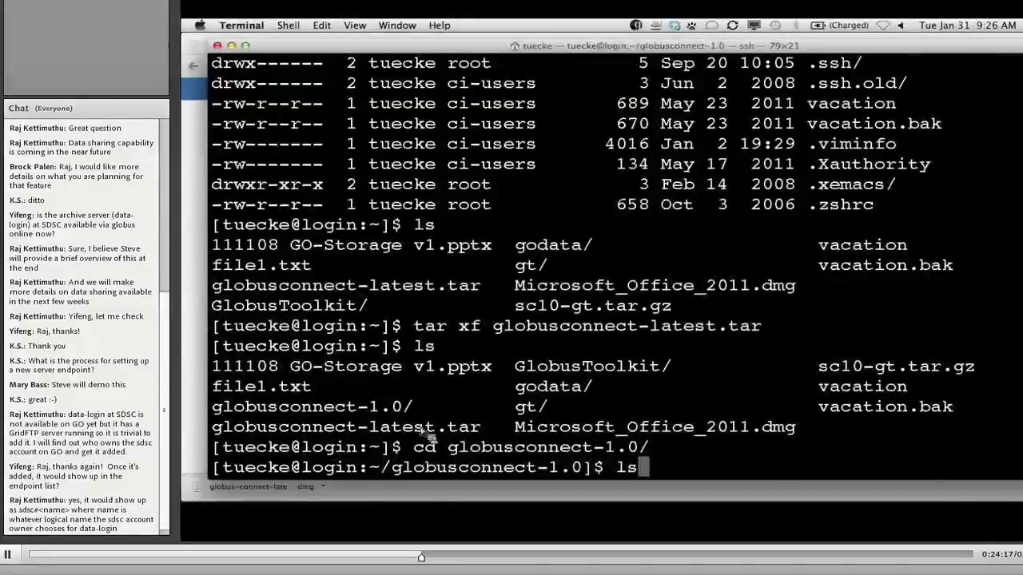
key(Return)
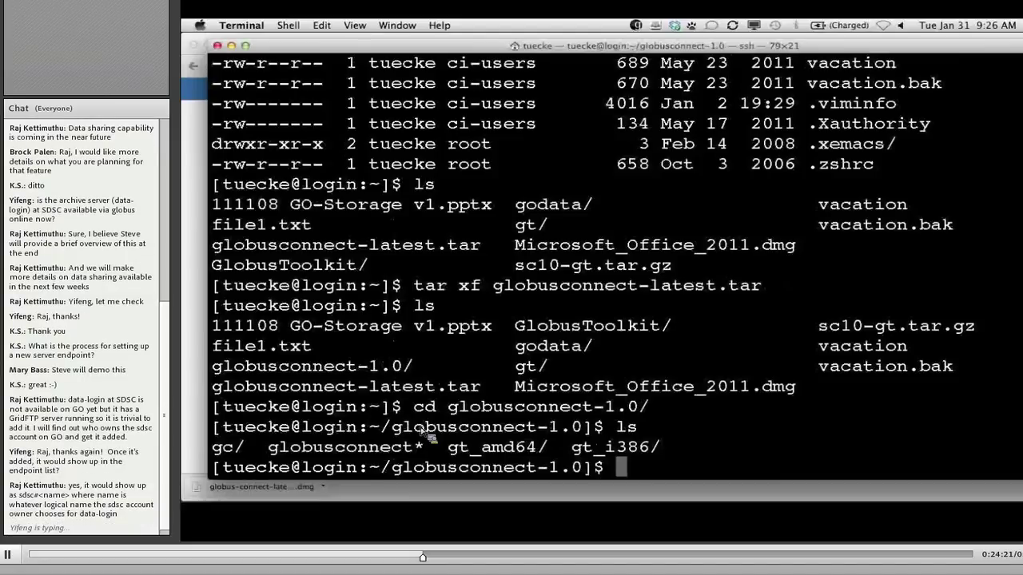
text(./globusconnect -)
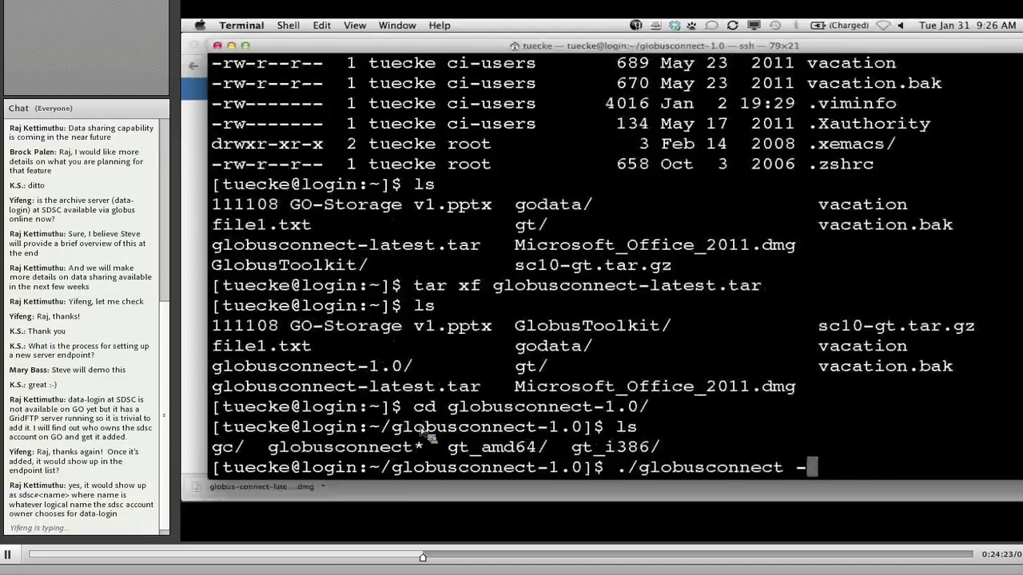
text(setup)
key(super+Tab)
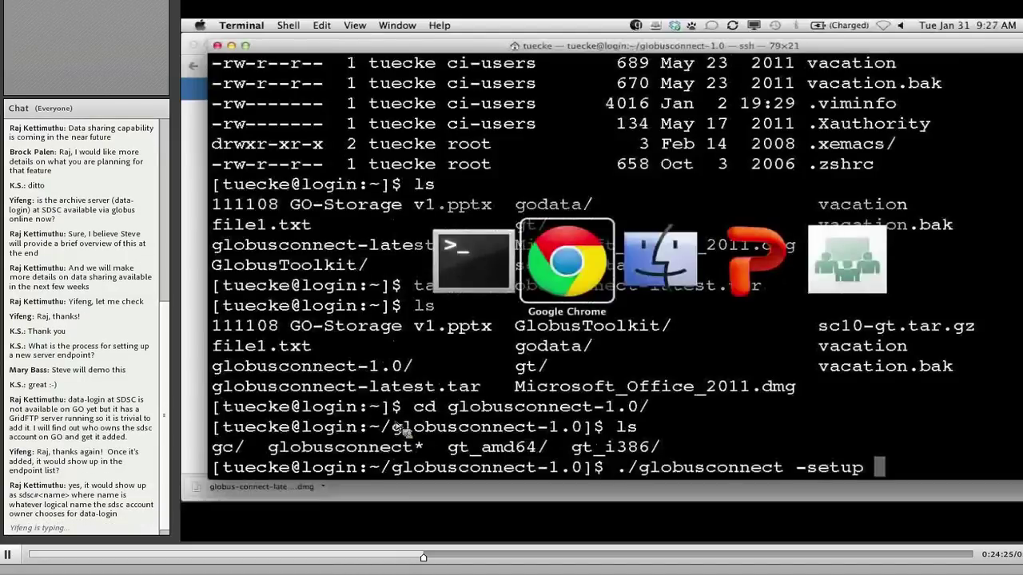
Name the new Globus Connect endpoint mylinux, generate its setup key, and copy the key
scroll(905, 392, down, 2)
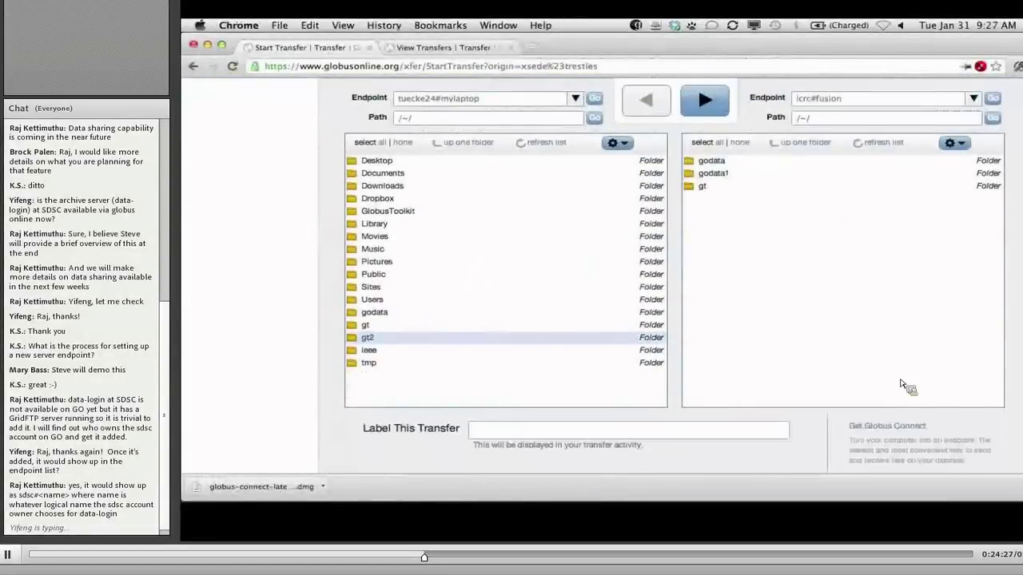
scroll(905, 387, down, 2)
click(879, 373)
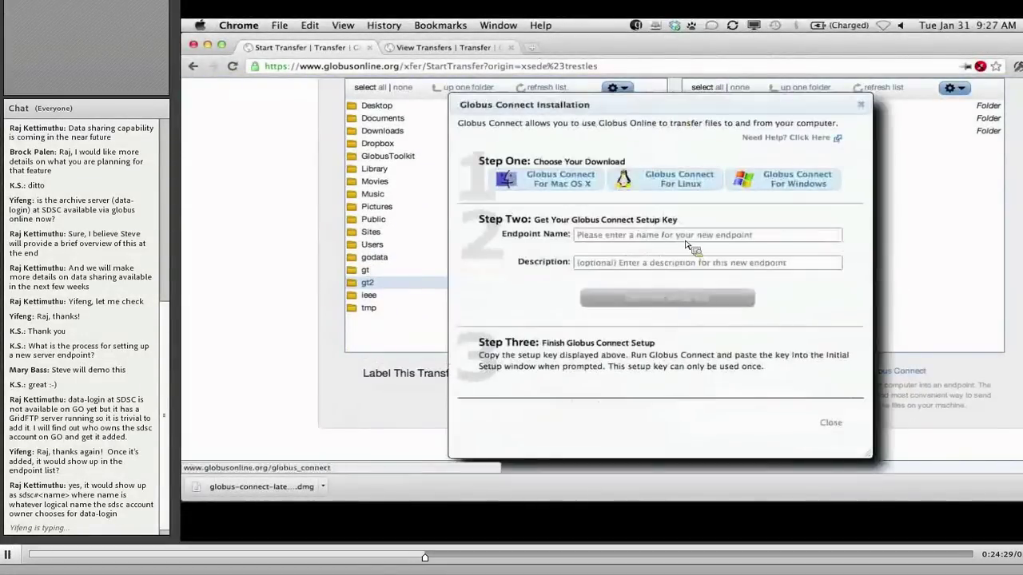
click(685, 240)
text(mylinux)
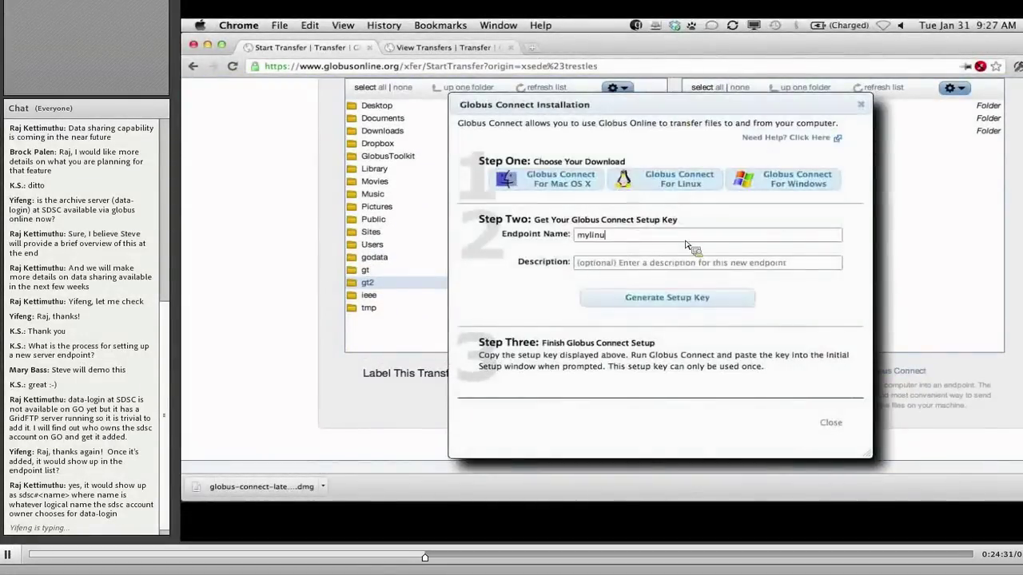
click(684, 303)
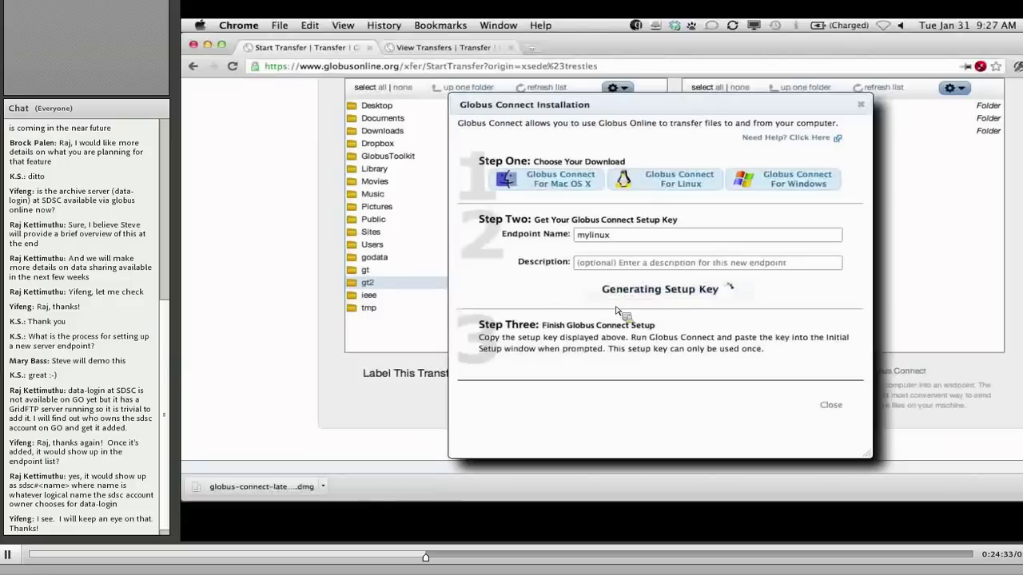
drag(617, 298, 751, 297)
key(super+c)
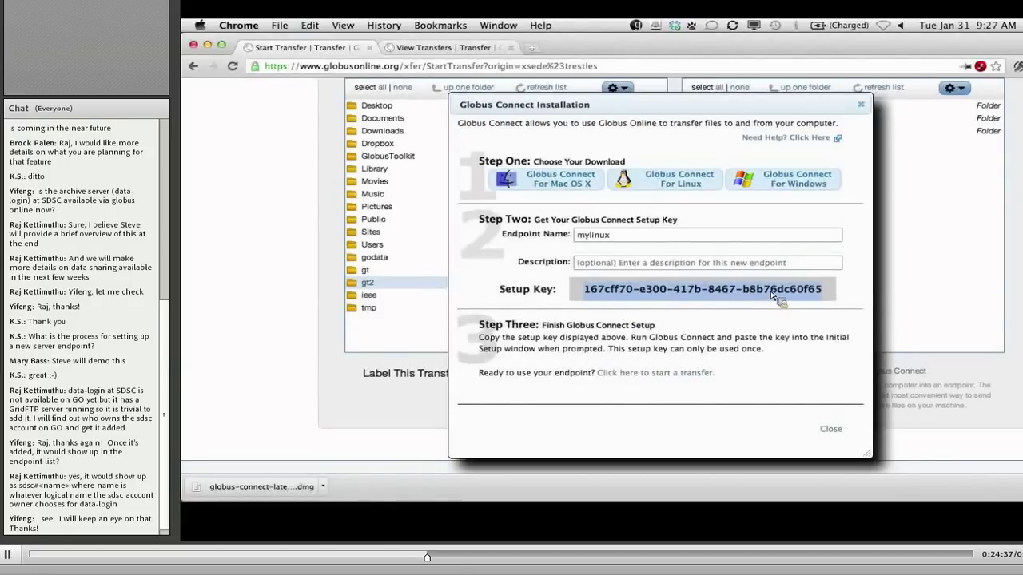
key(super+Tab)
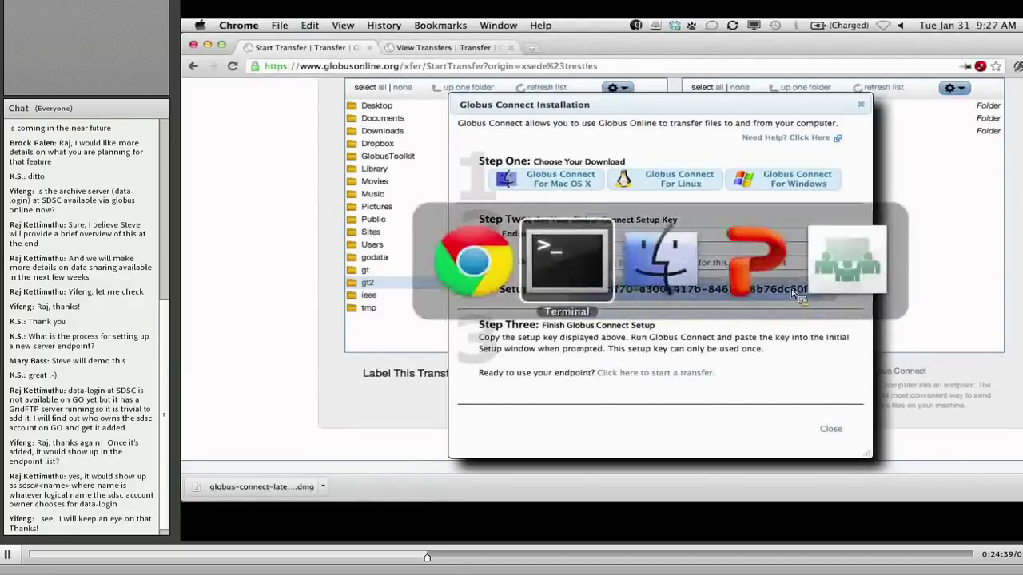
Run Globus Connect setup with the pasted key, then start it with ./globusconnect -start &
key(super+v)
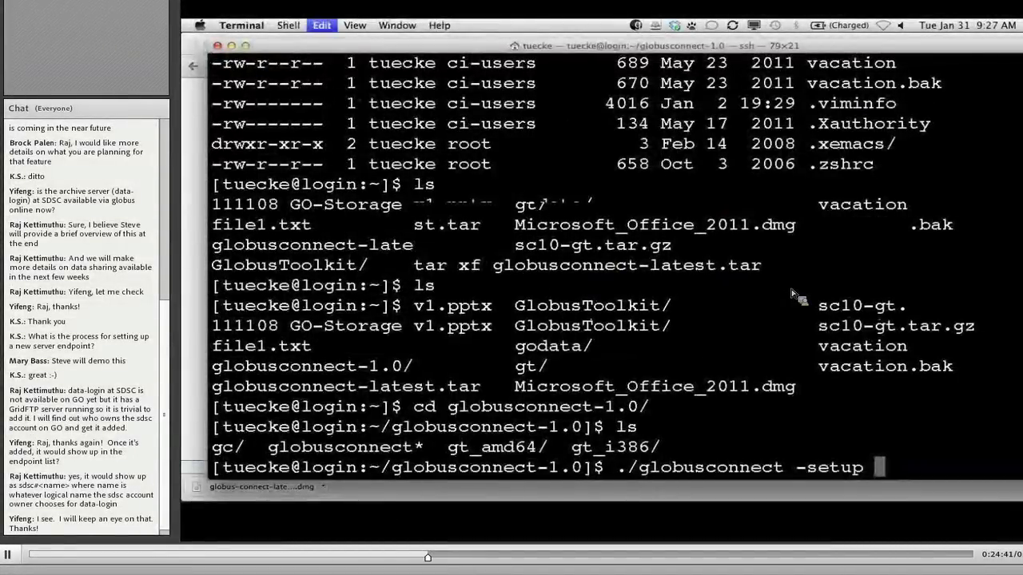
key(Return)
key(Up)
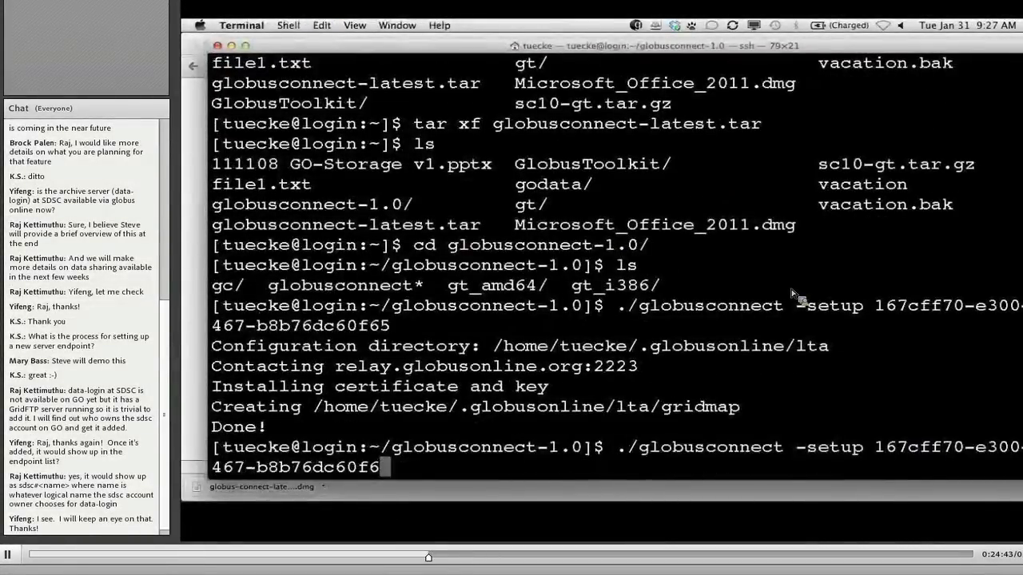
key(BackSpace)
key(BackSpace)
key(BackSpace)
key(BackSpace)
key(BackSpace)
key(BackSpace)
key(BackSpace)
key(BackSpace)
key(BackSpace)
key(BackSpace)
key(BackSpace)
key(BackSpace)
key(BackSpace)
key(BackSpace)
key(BackSpace)
key(BackSpace)
key(BackSpace)
key(BackSpace)
key(BackSpace)
key(BackSpace)
key(BackSpace)
key(BackSpace)
text(tart &)
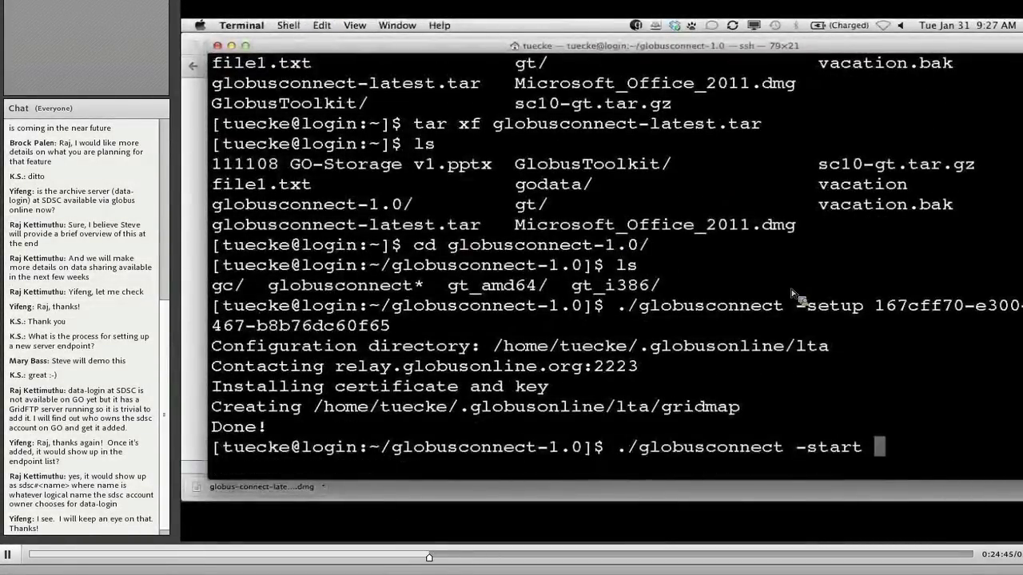
key(Return)
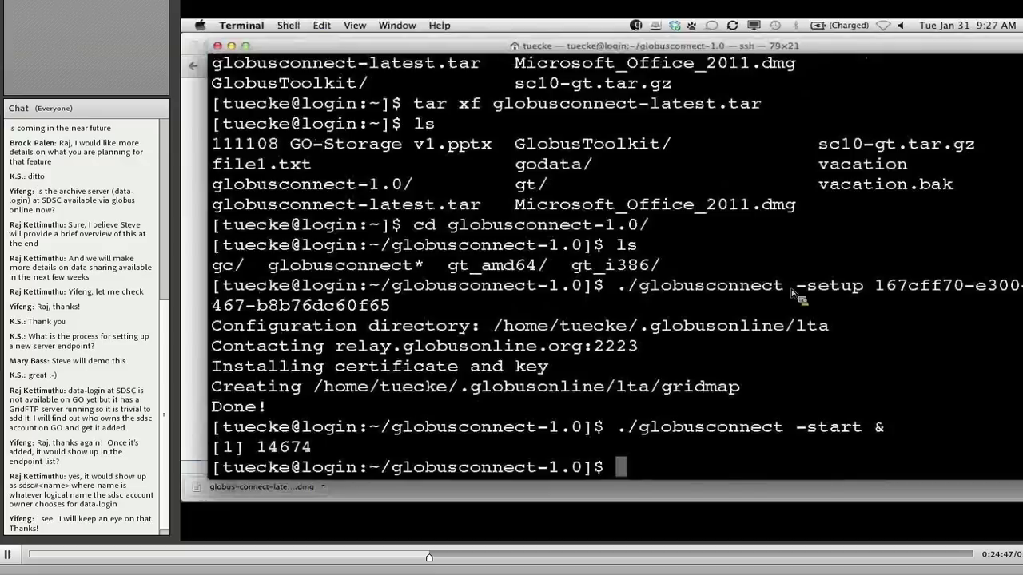
Check that Globus Connect is connected with ./globusconnect -status
key(Up)
key(BackSpace)
key(BackSpace)
key(BackSpace)
key(BackSpace)
text(t)
text(us)
key(Return)
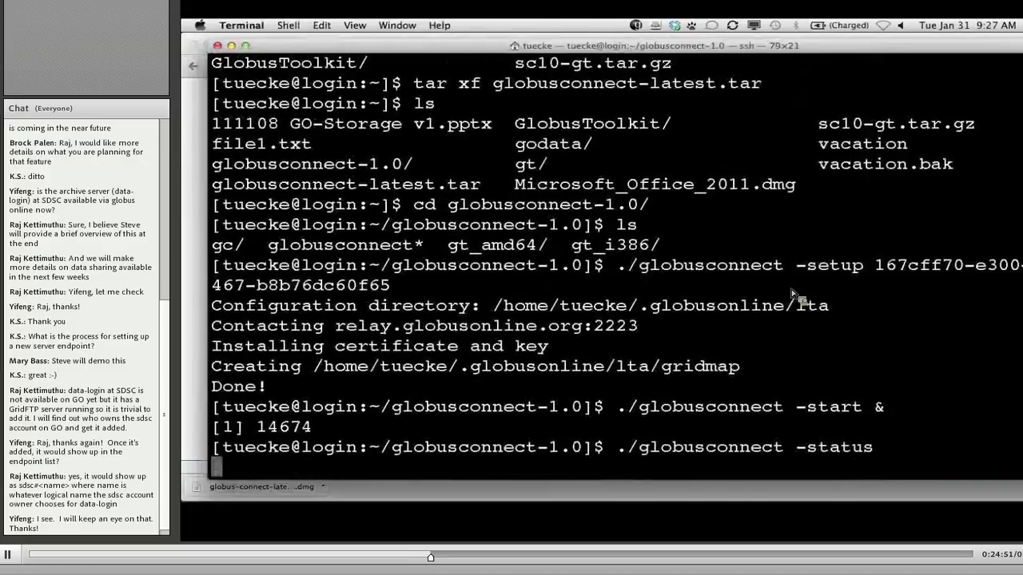
Close the Globus Connect dialog and begin replacing the source endpoint with 'my'
key(super+Tab)
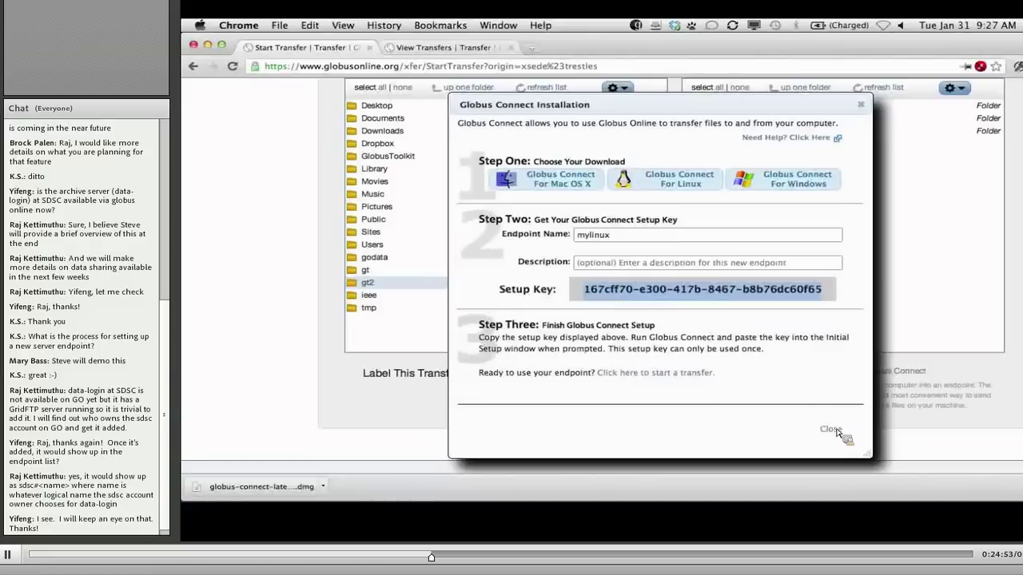
click(843, 435)
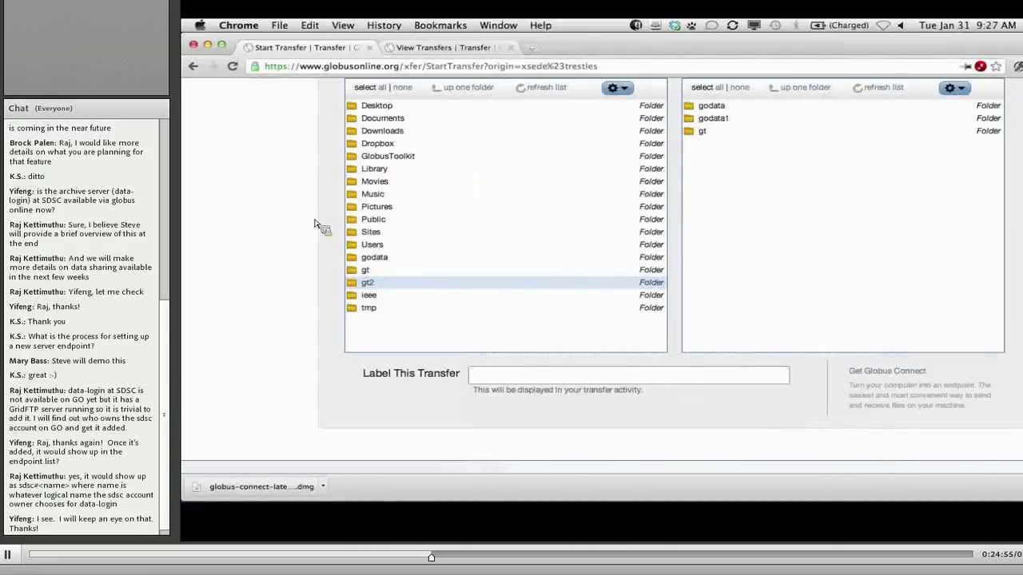
scroll(314, 223, up, 3)
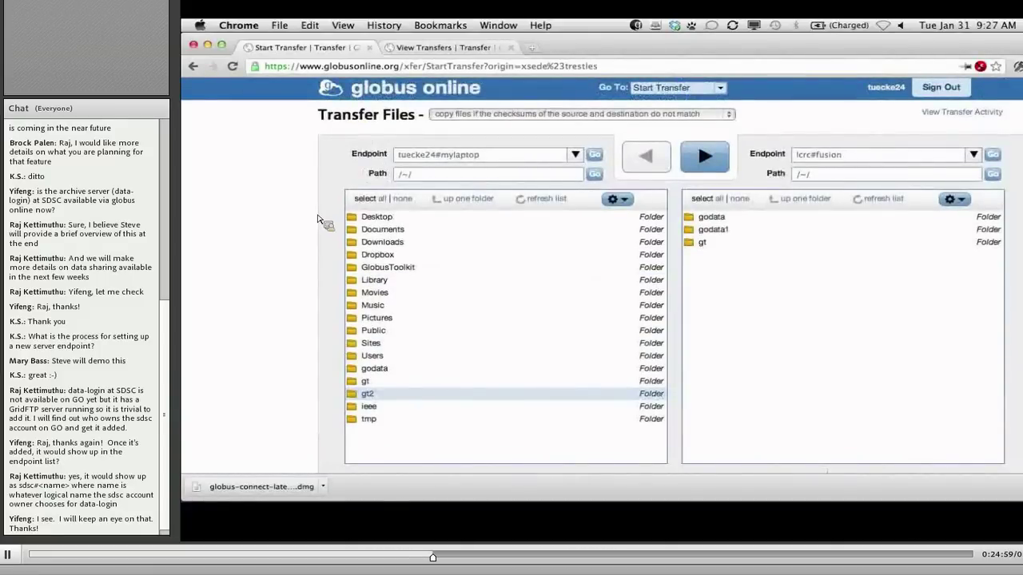
double_click(448, 157)
text(my)
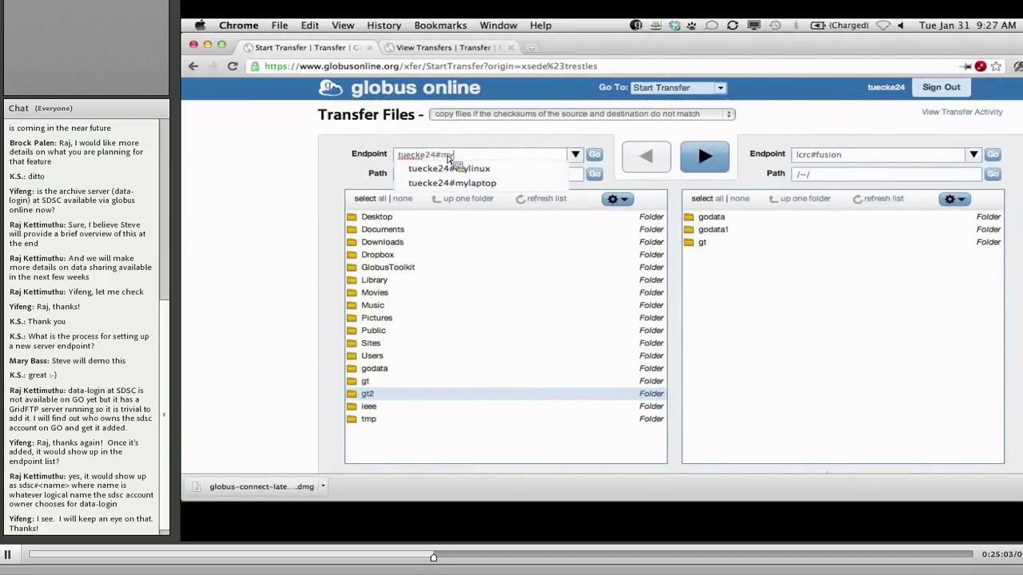
Load the mylinux endpoint as source and send globusconnect-latest.tar to lcrc#fusion
key(Down)
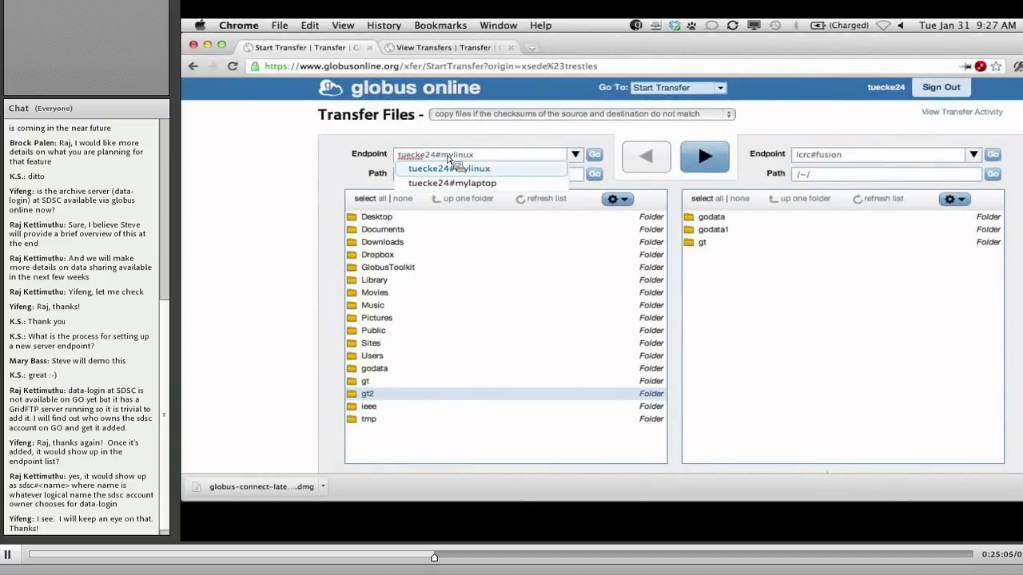
key(Return)
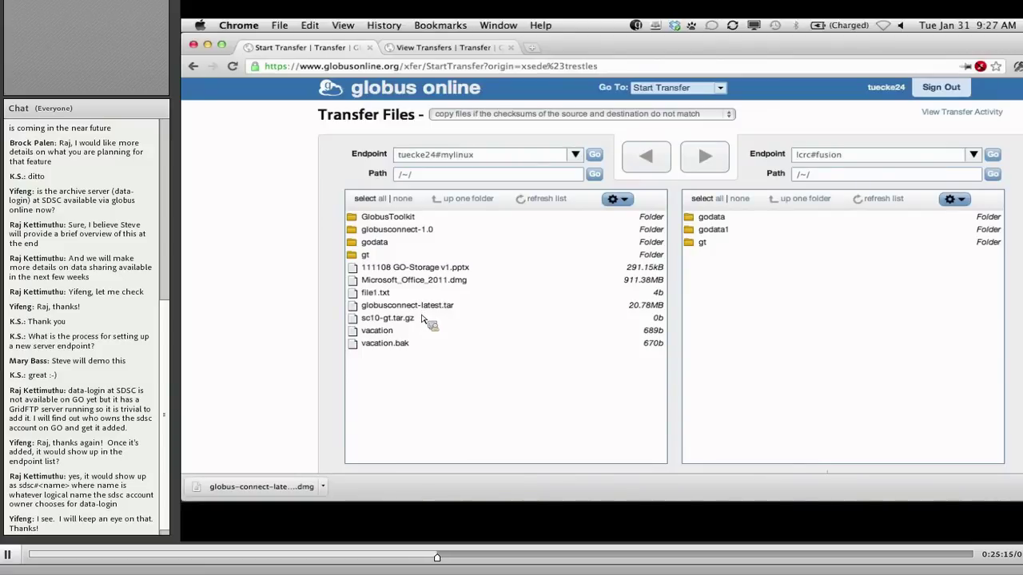
click(423, 307)
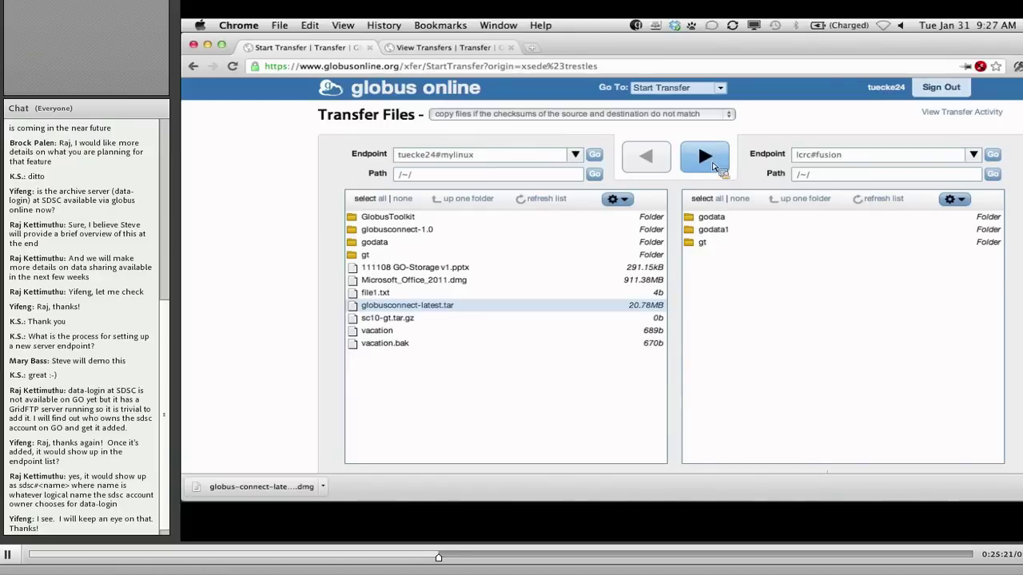
click(713, 162)
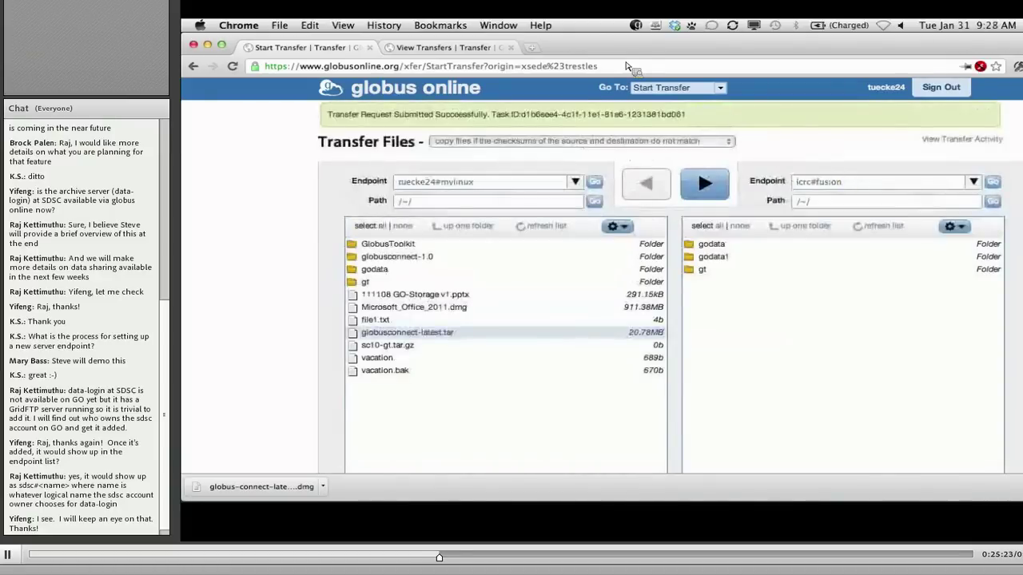
click(504, 52)
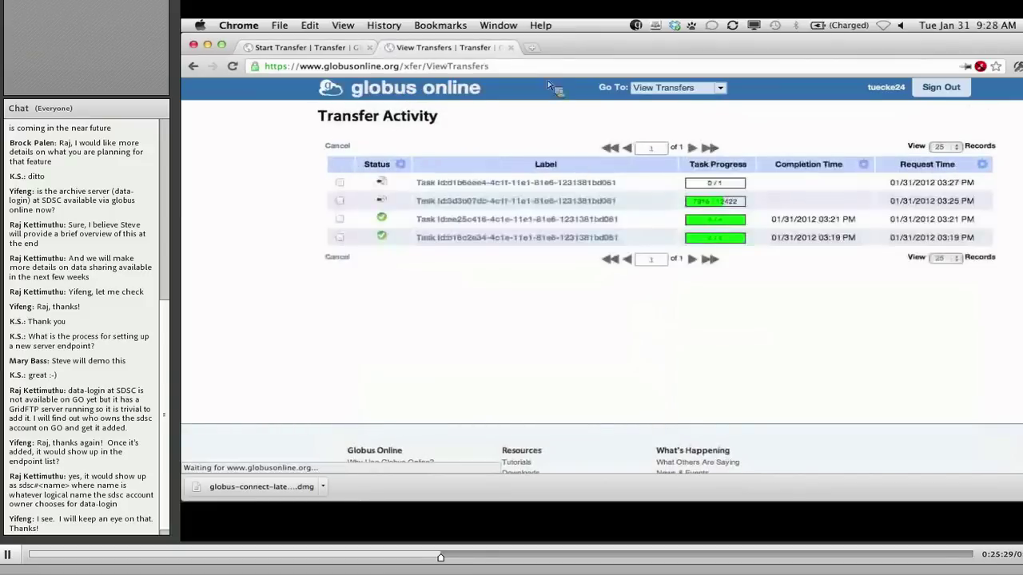
click(701, 188)
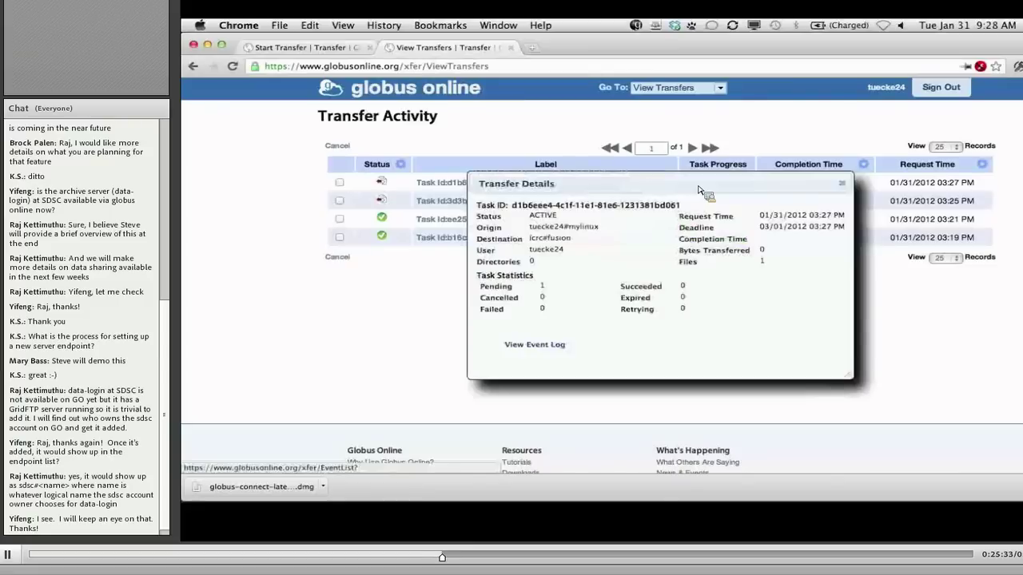
click(843, 184)
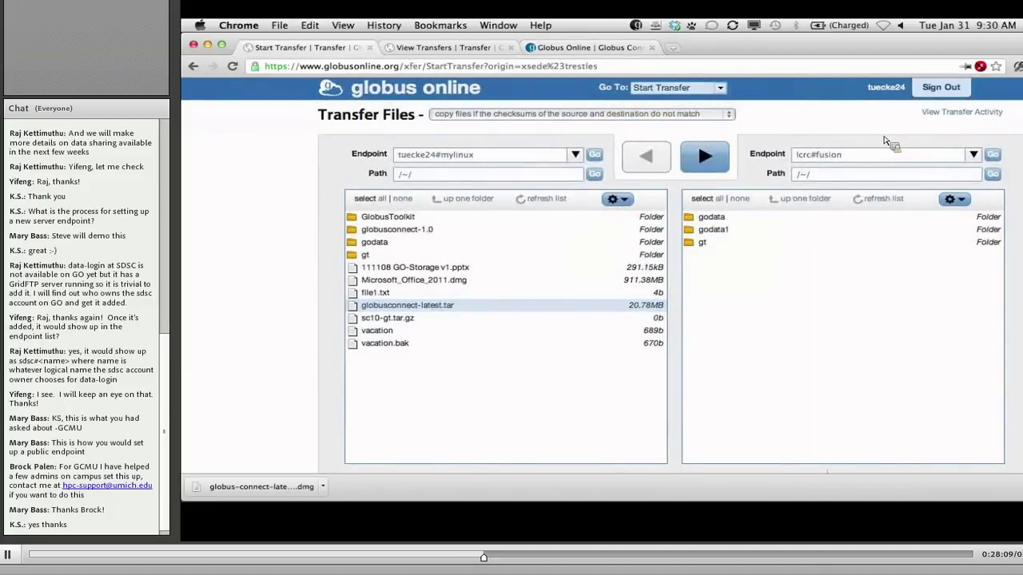
Browse the In Use, transfers and Multi-User pages, then open the Administration list of Manage Endpoints
click(721, 89)
click(702, 173)
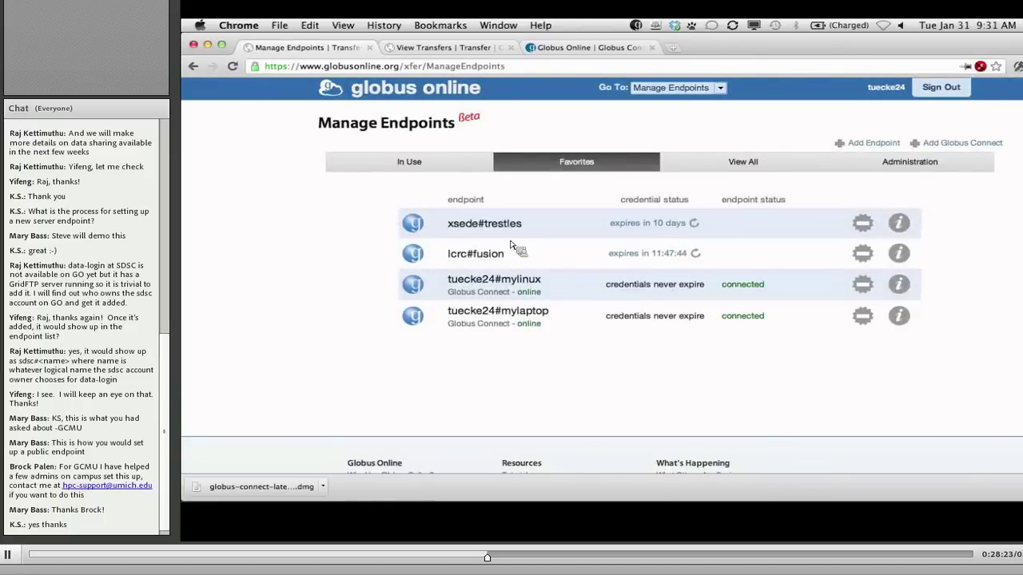
click(426, 168)
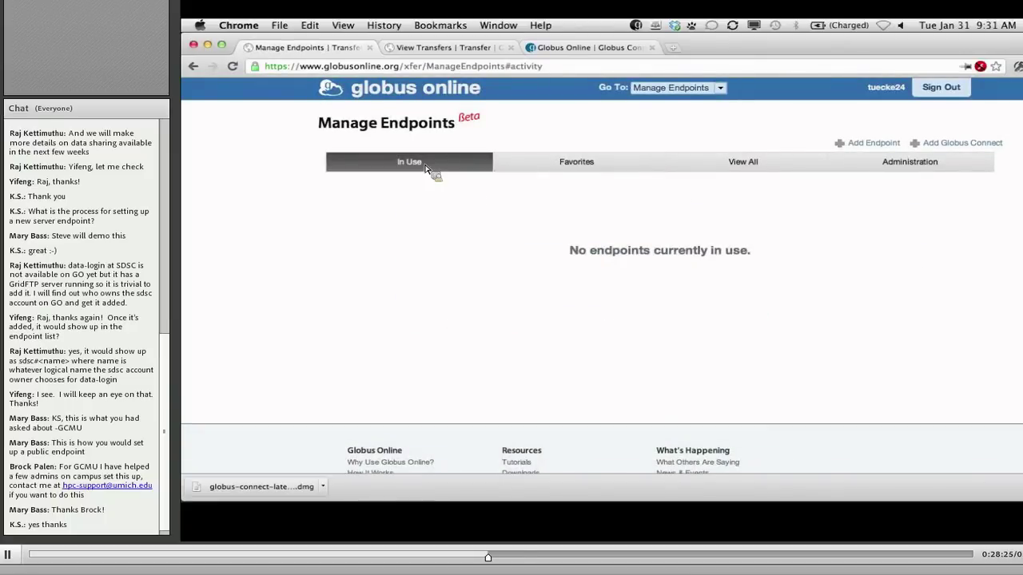
click(466, 50)
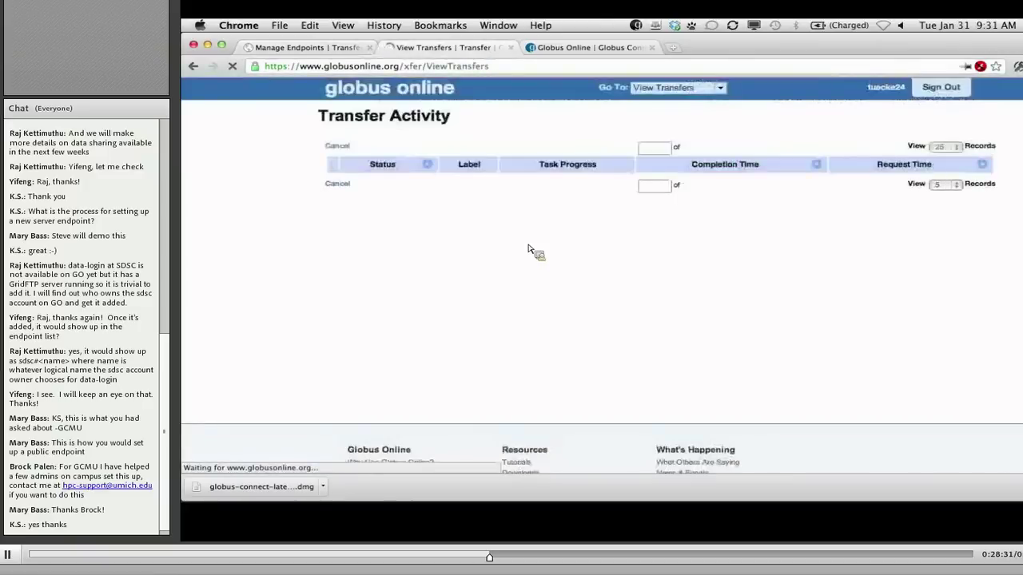
click(620, 50)
click(313, 49)
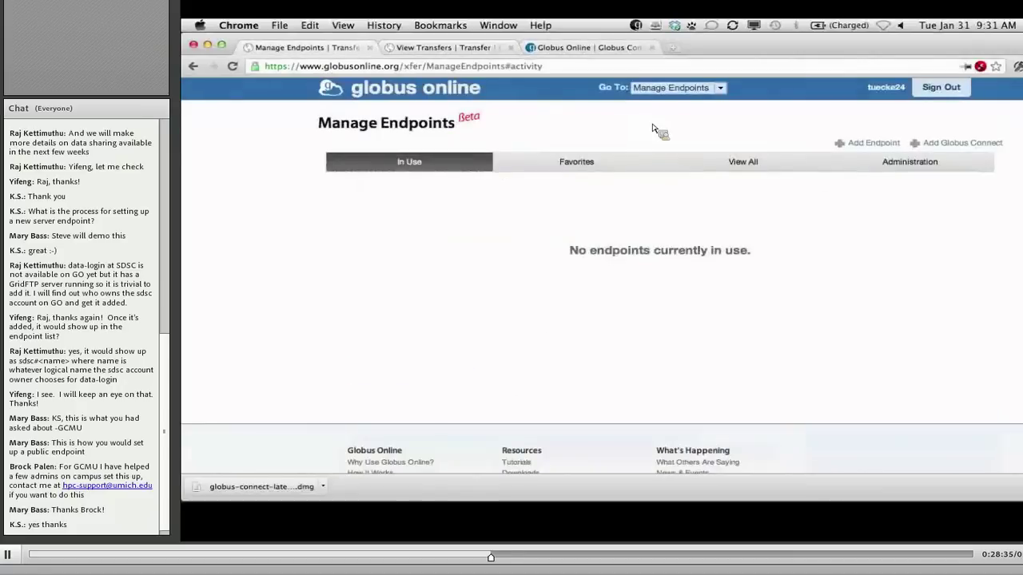
click(899, 168)
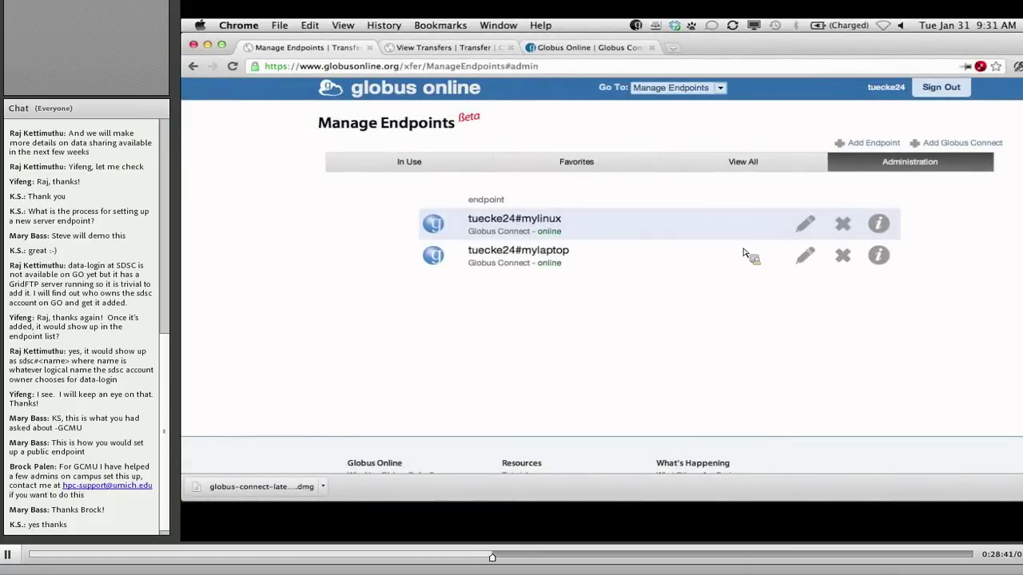
Check the Favorites endpoints and their credentials, then switch to the View All list
click(592, 162)
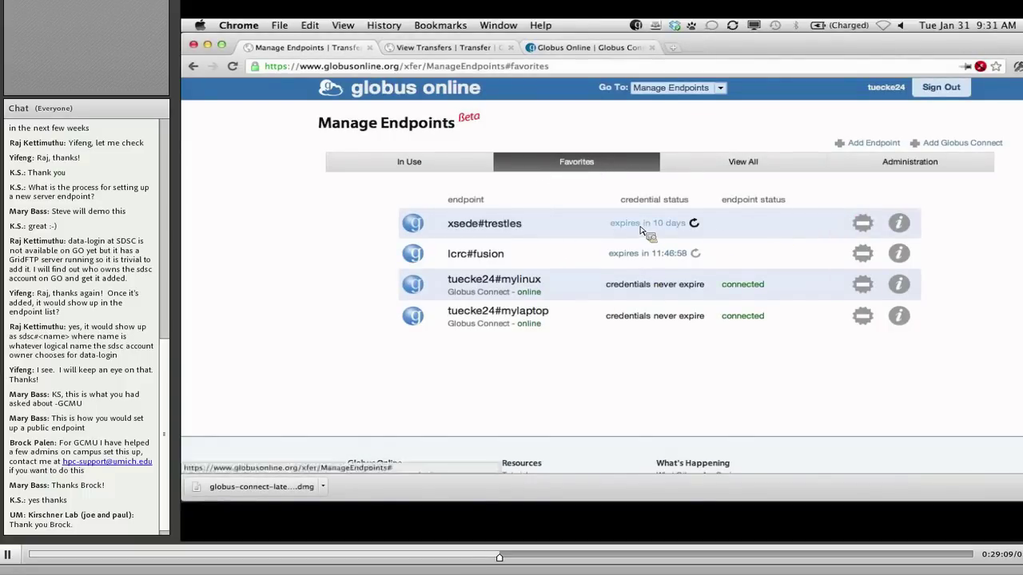
click(727, 164)
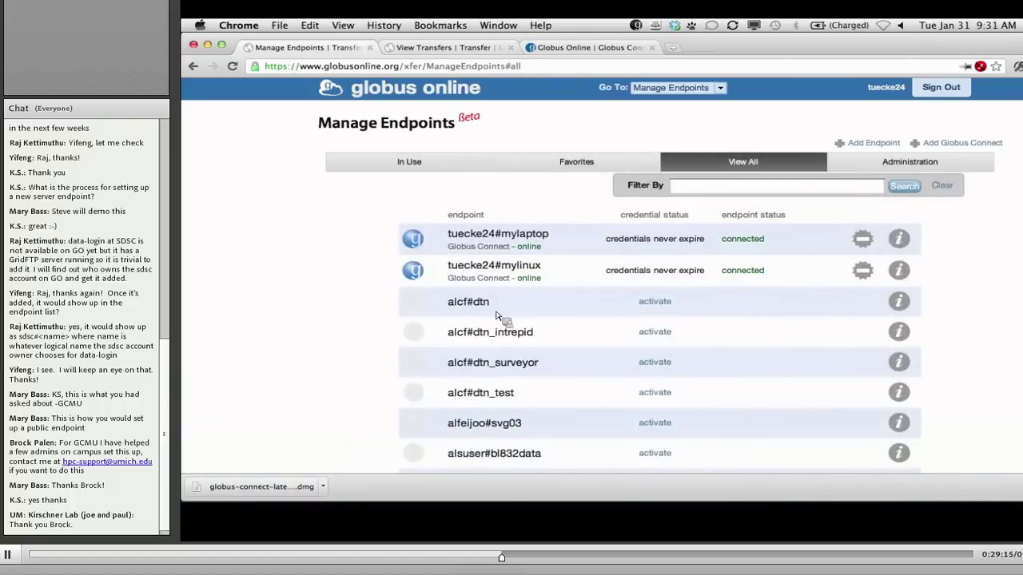
Start activating alcf#dtn, cancel the Activate Endpoint dialog, and switch to the In Use list
click(686, 302)
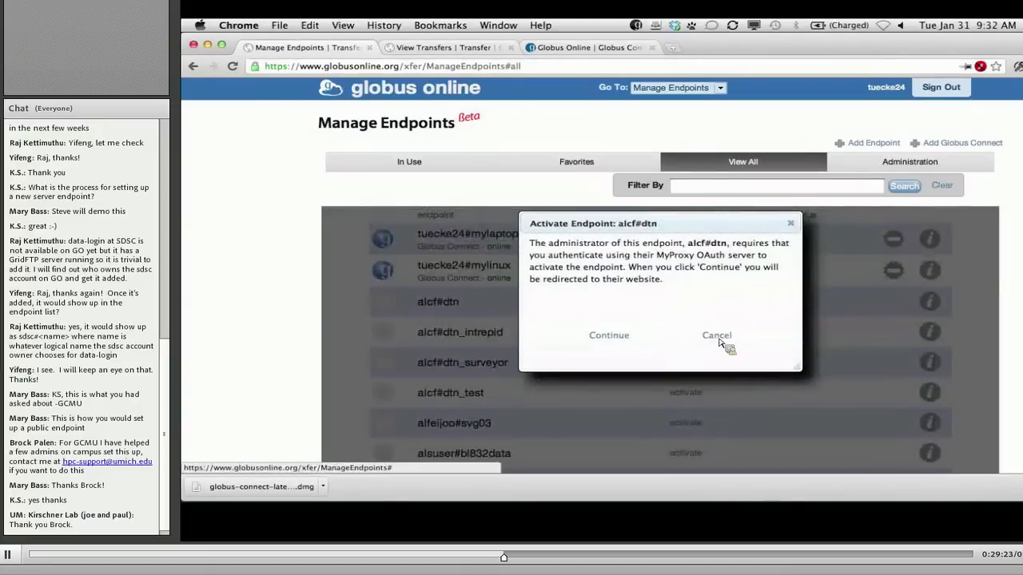
click(716, 335)
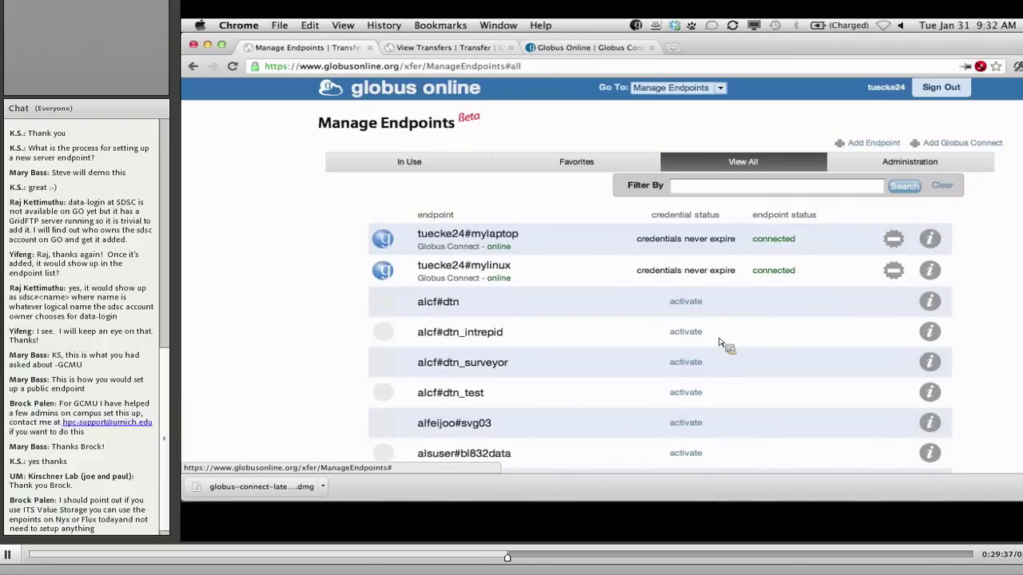
click(409, 162)
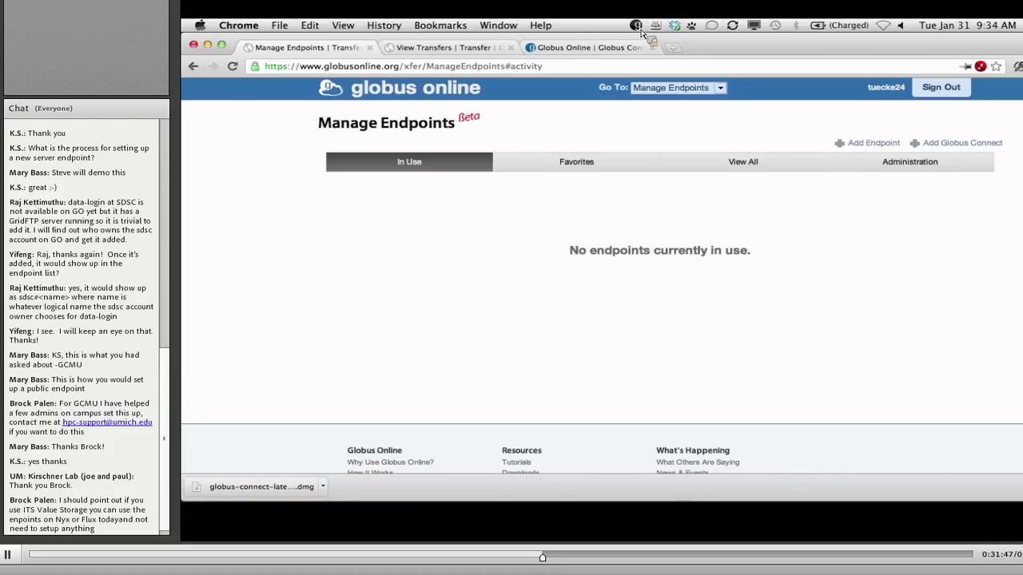
Exit the remote session and try ssh to cli.globusonline.org with the Globus username, which is refused
key(super+Tab)
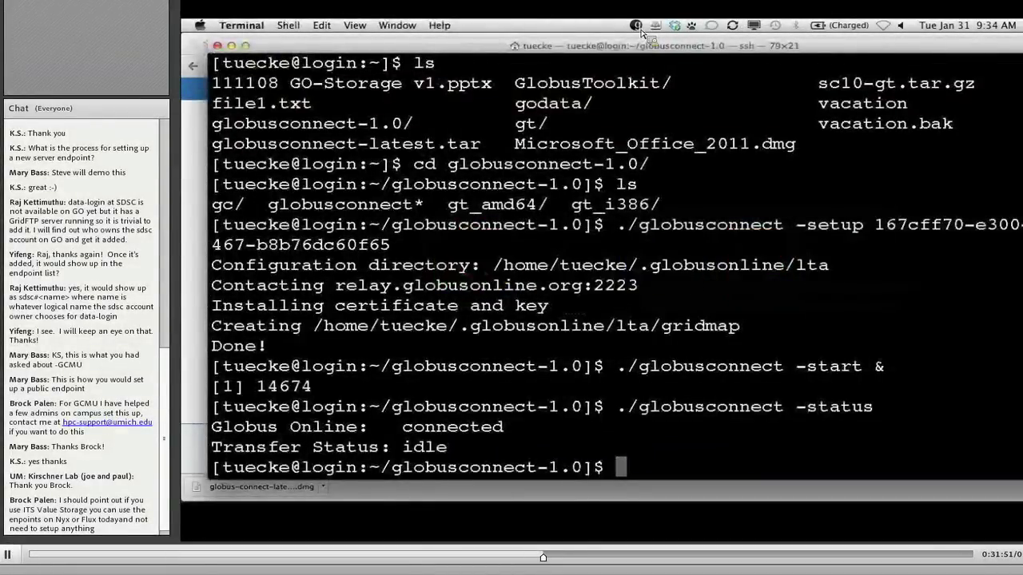
text(exit)
key(Return)
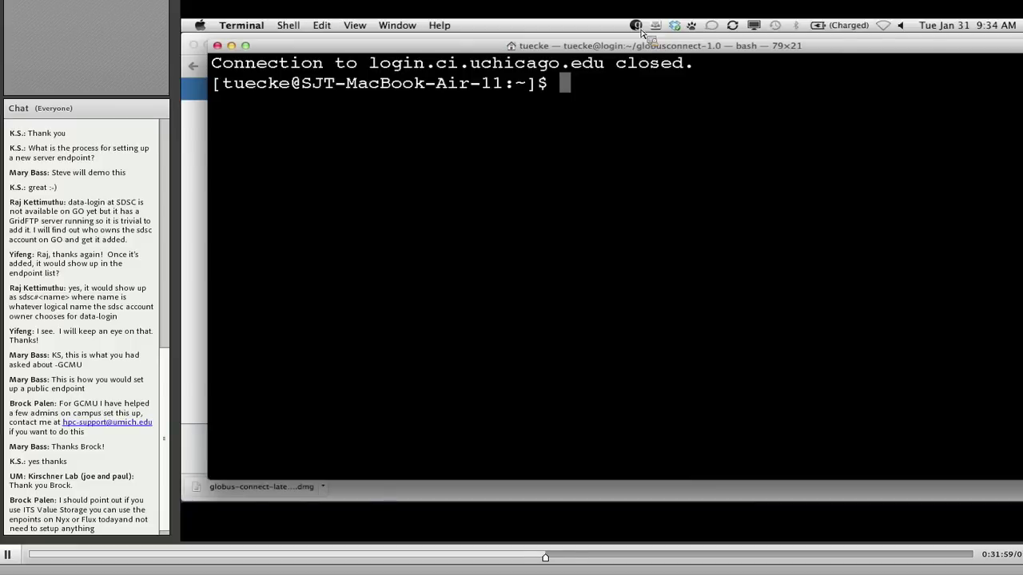
text(ssh tuecke24)
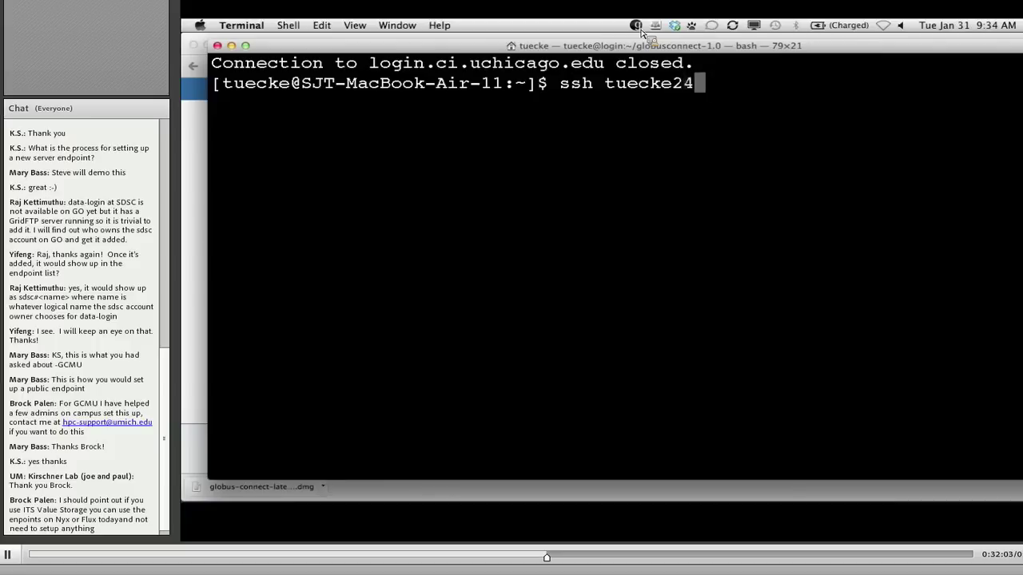
text(@cli)
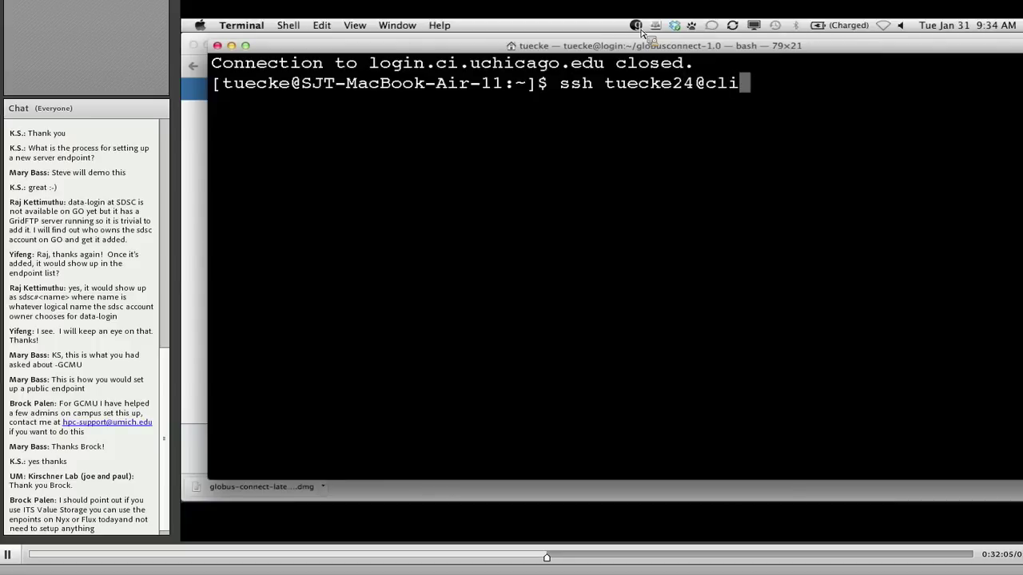
text(.globusonline.org)
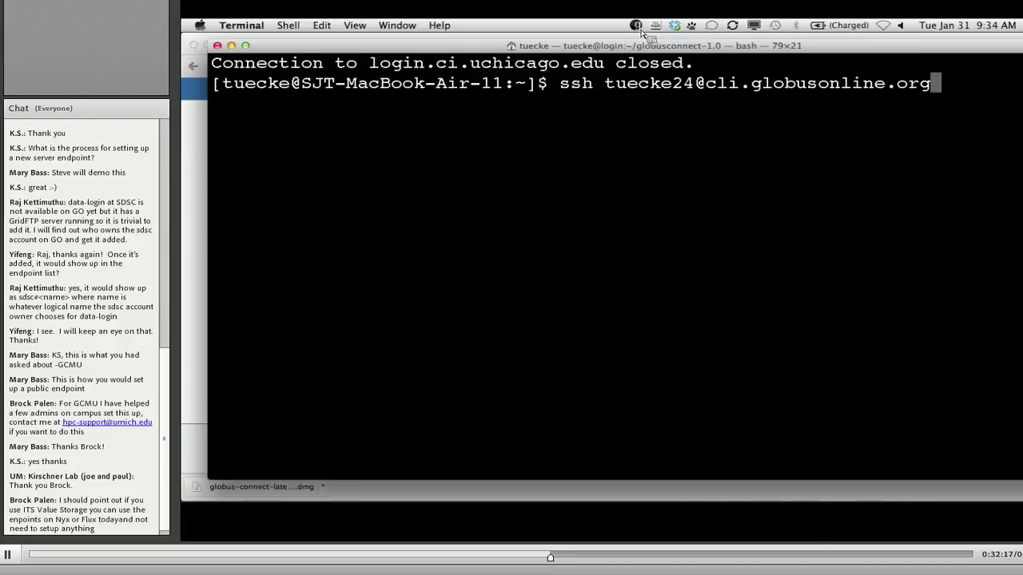
key(Return)
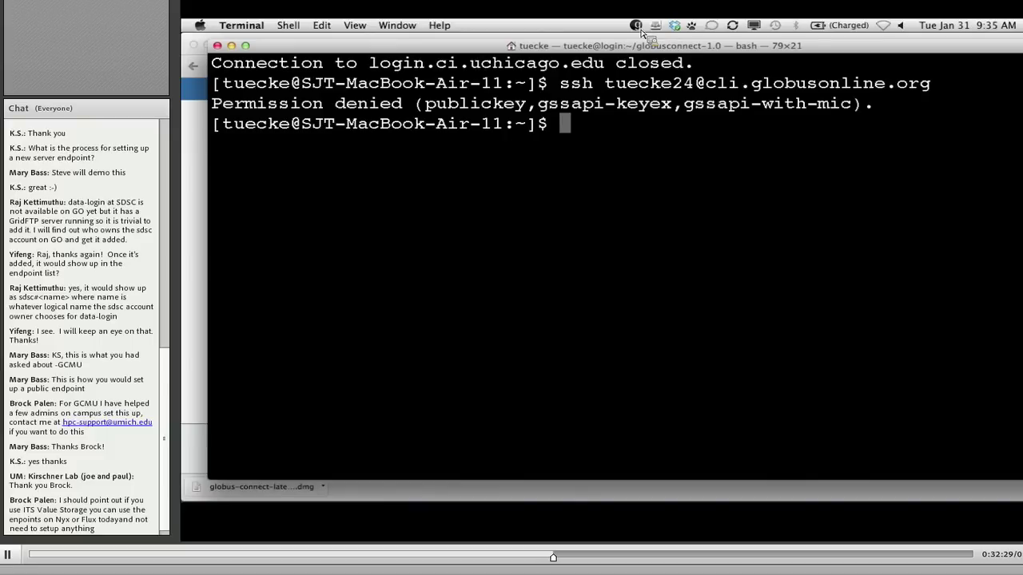
Print .ssh/id_rsa.pub with cat and select the whole public key
key(super+Tab)
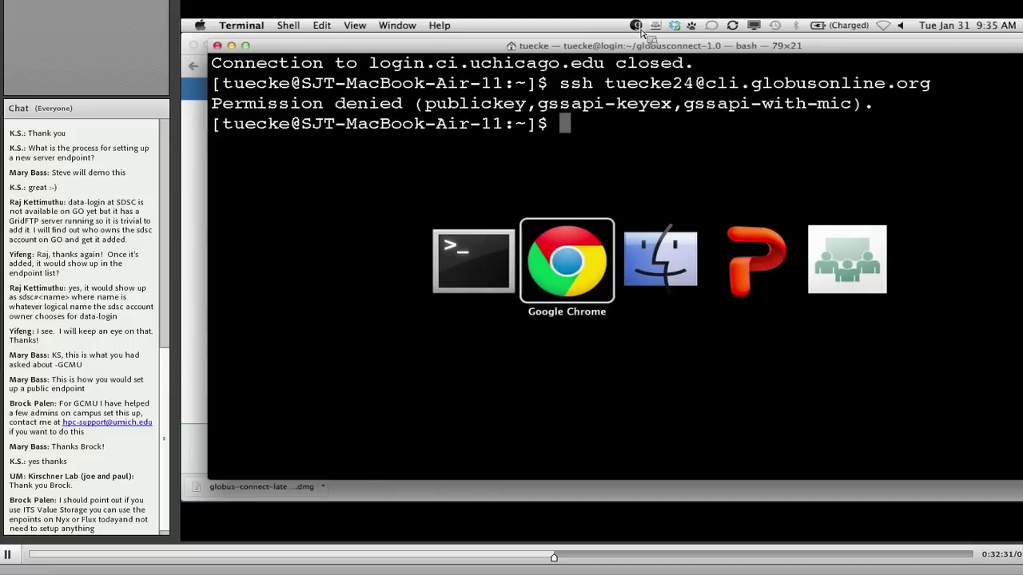
key(Escape)
text(cat .ssh/id_rsa.pub)
key(Return)
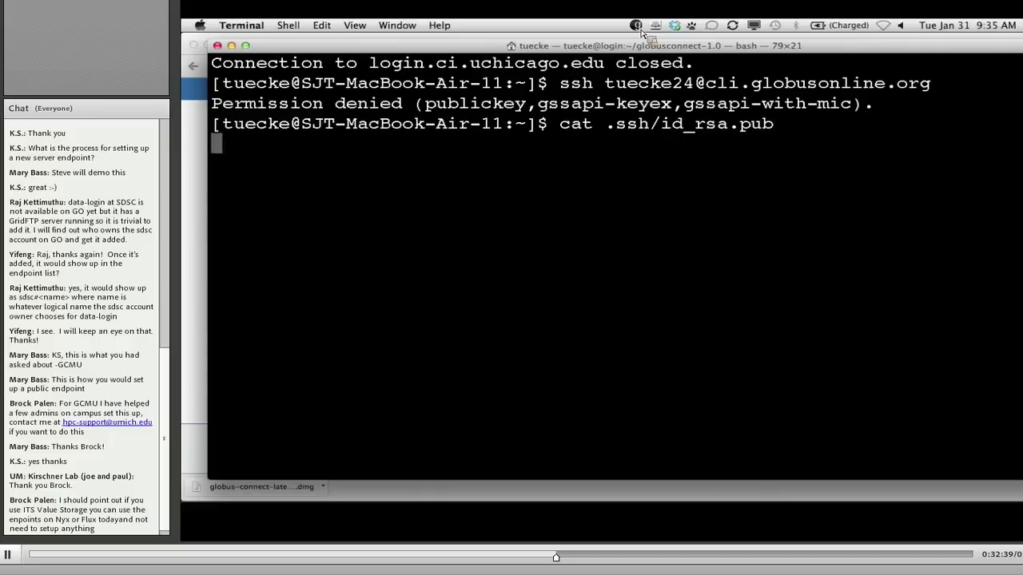
drag(211, 144, 995, 230)
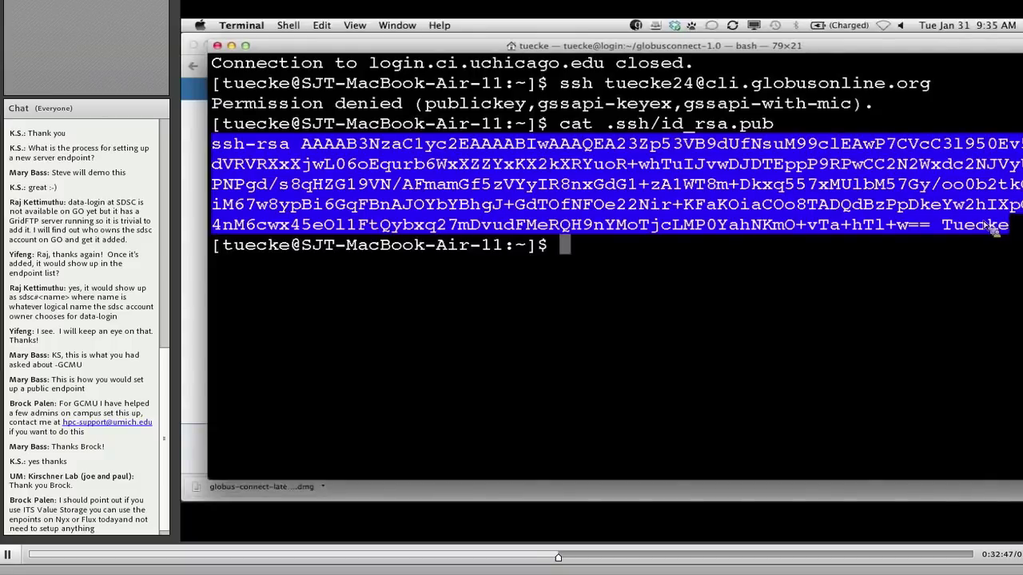
key(super+Tab)
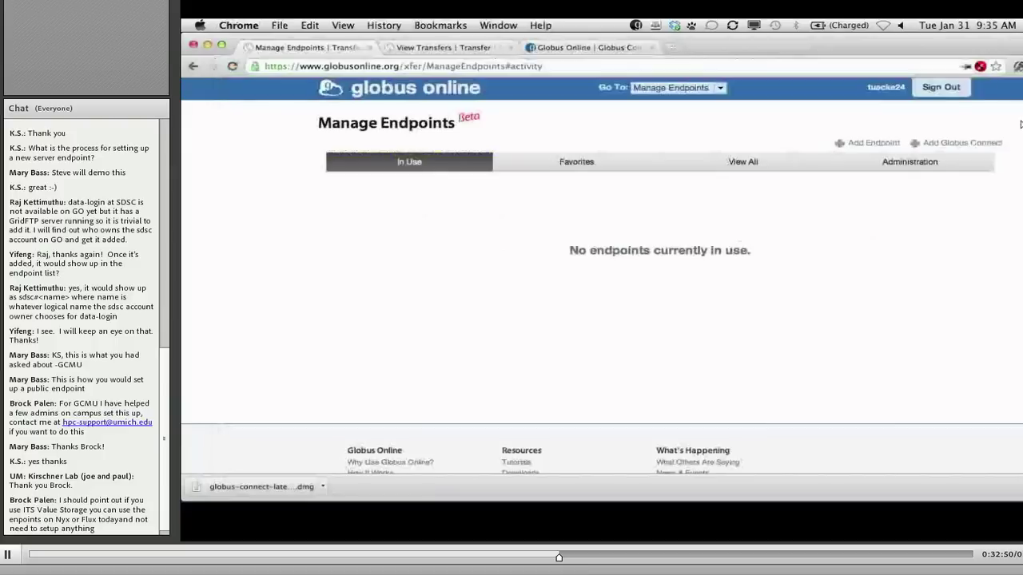
Under Manage Identities, add an SSH public key with alias ssh and the pasted id_rsa key
click(900, 86)
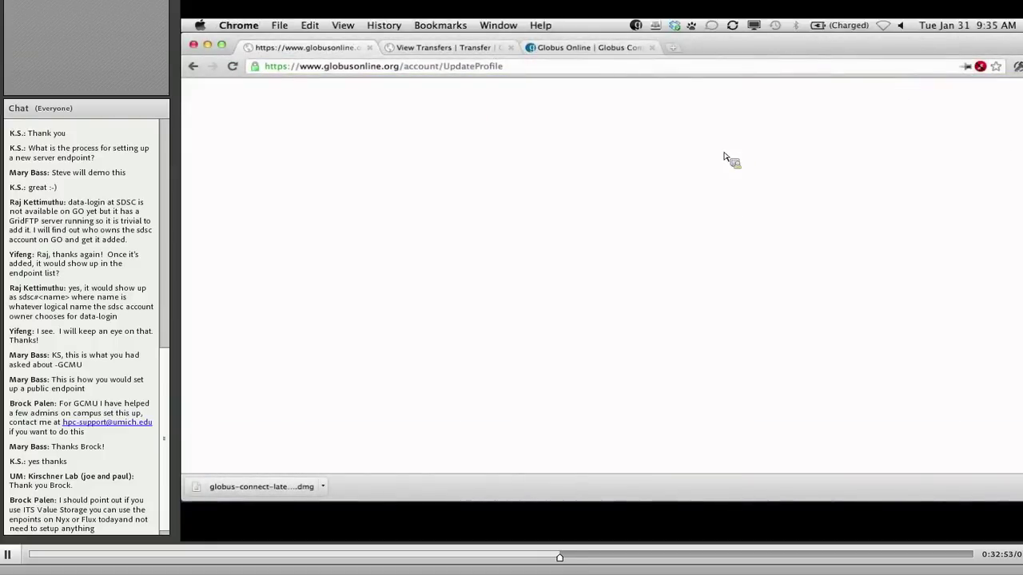
click(357, 192)
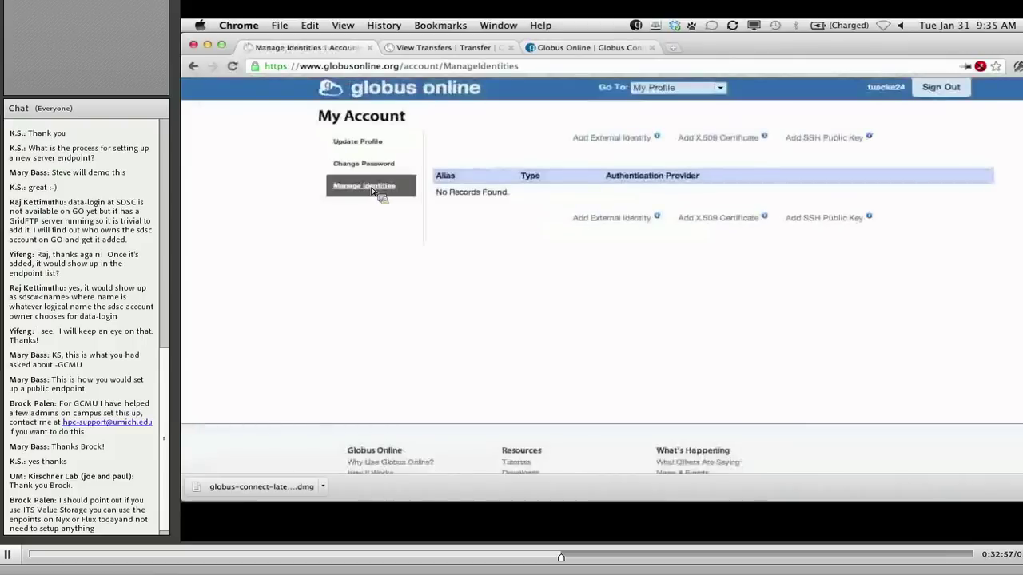
click(808, 218)
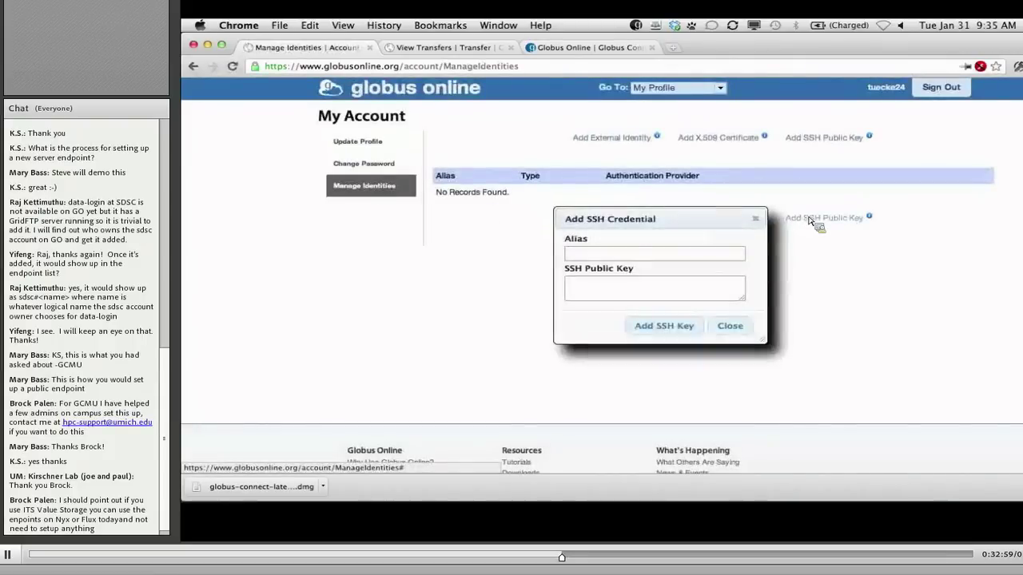
click(693, 254)
text(ssh)
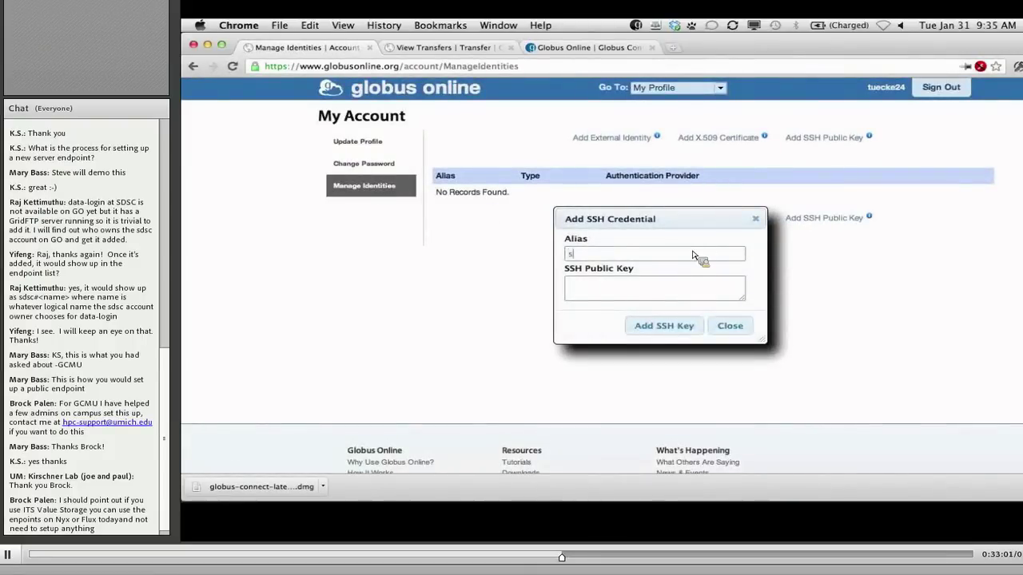
key(Tab)
key(super+v)
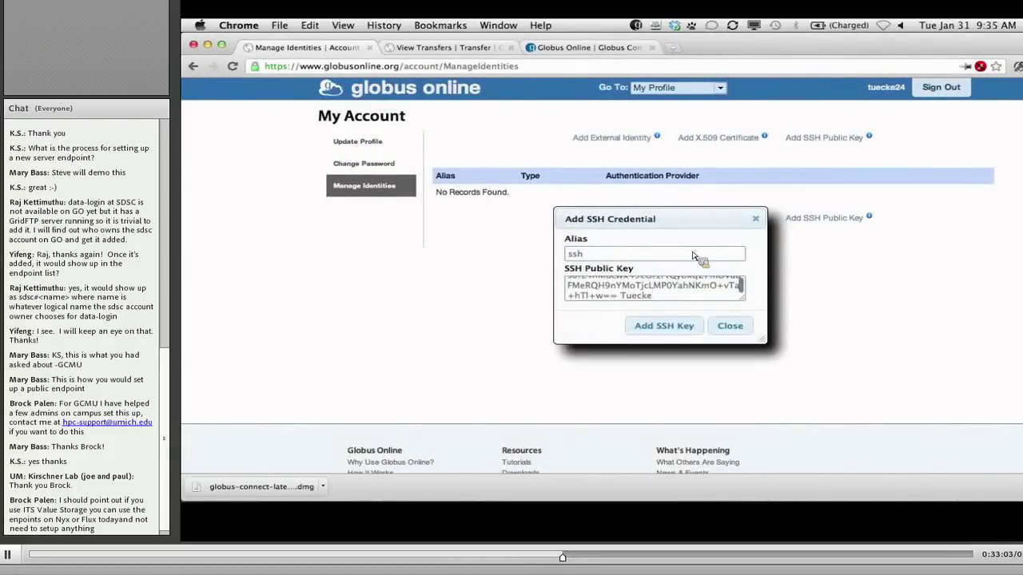
click(662, 326)
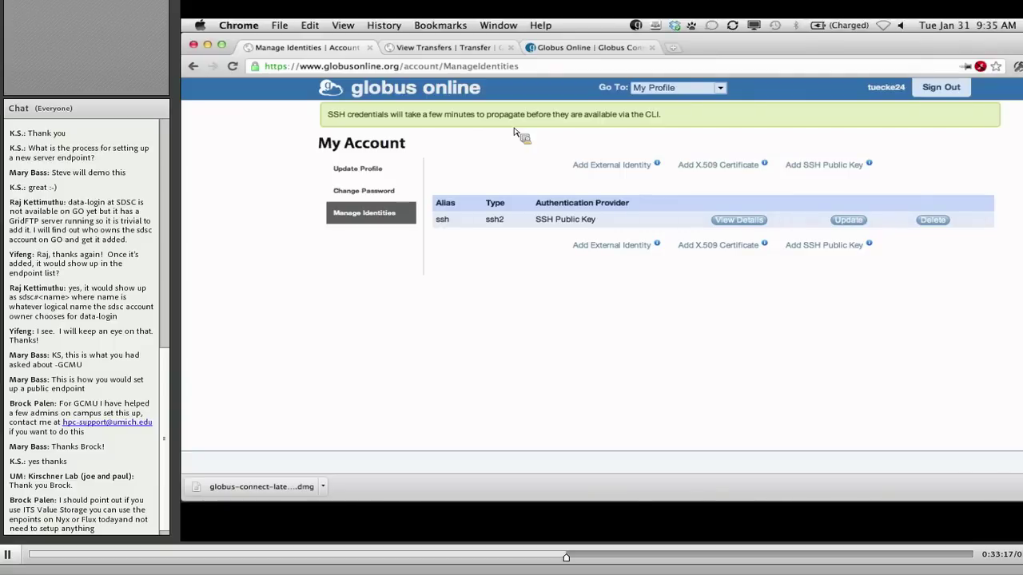
Present the 'Logging into the CLI' slide full-screen in PowerPoint
key(super+Tab)
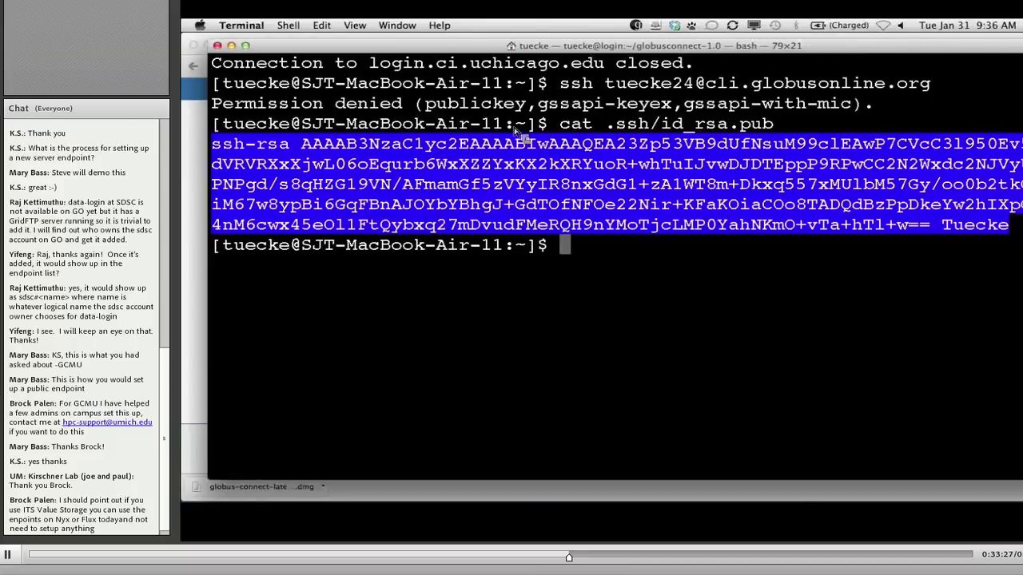
key(super+Tab)
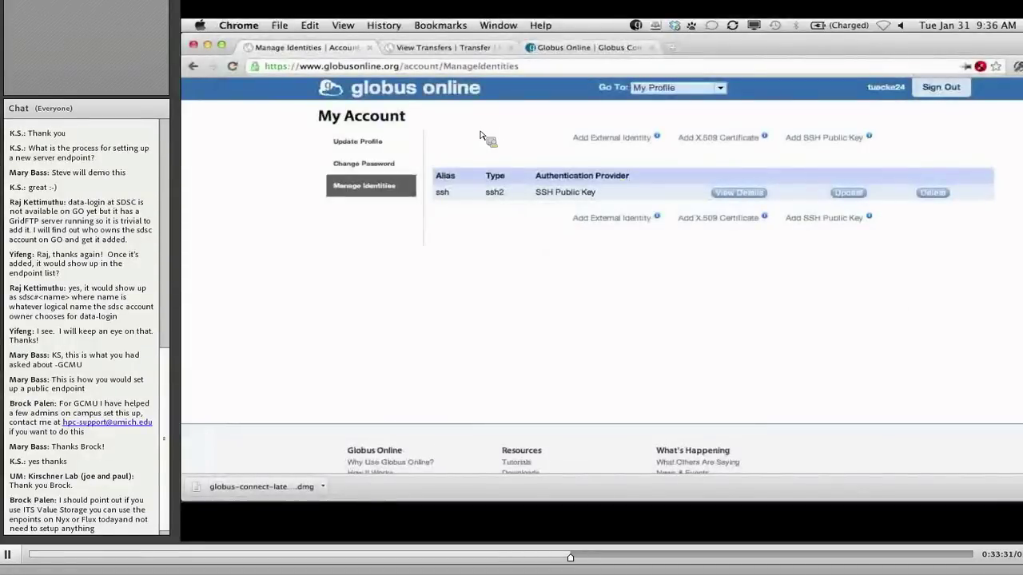
key(super+Tab)
key(super+Tab)
key(super+Tab)
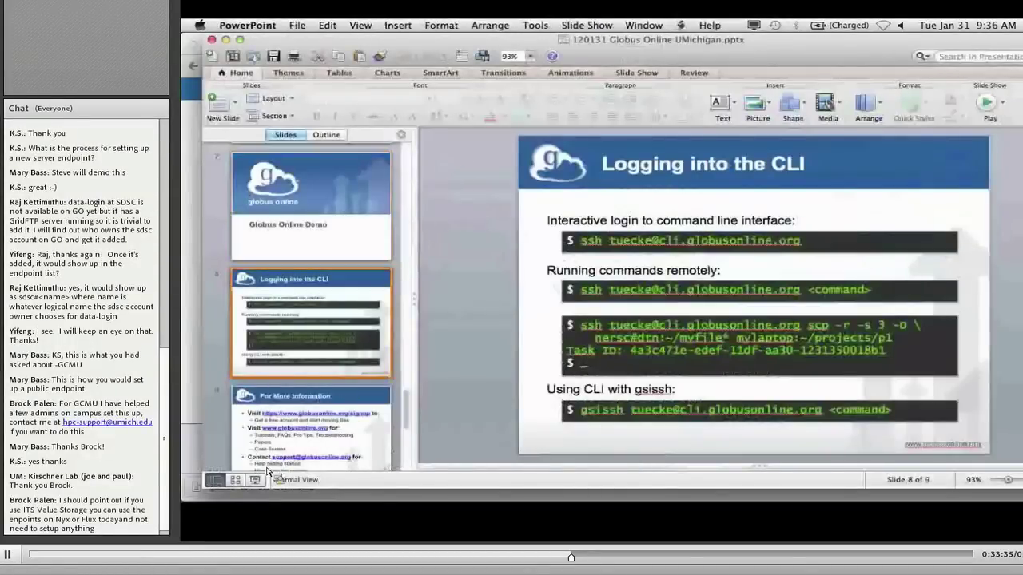
click(255, 483)
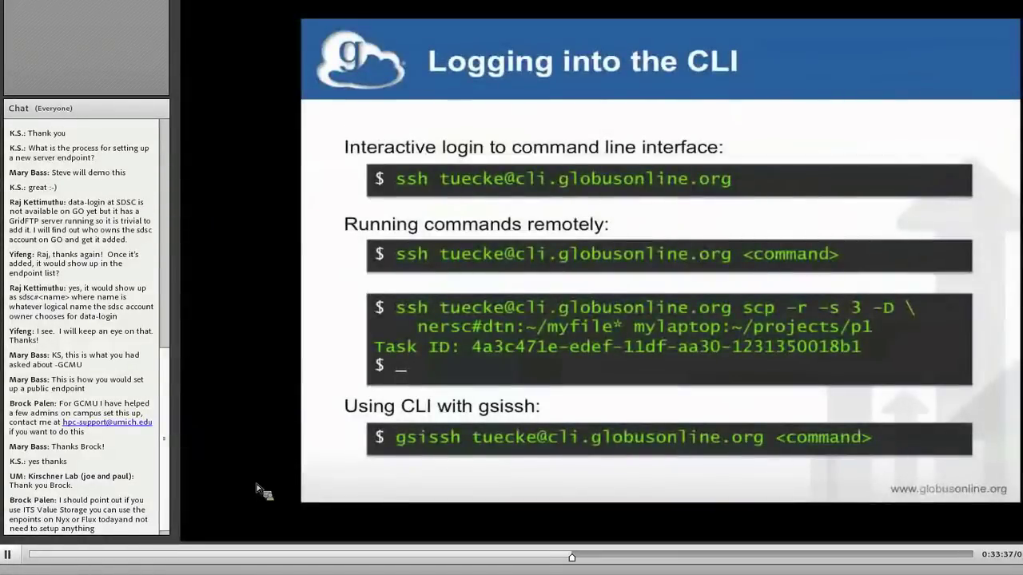
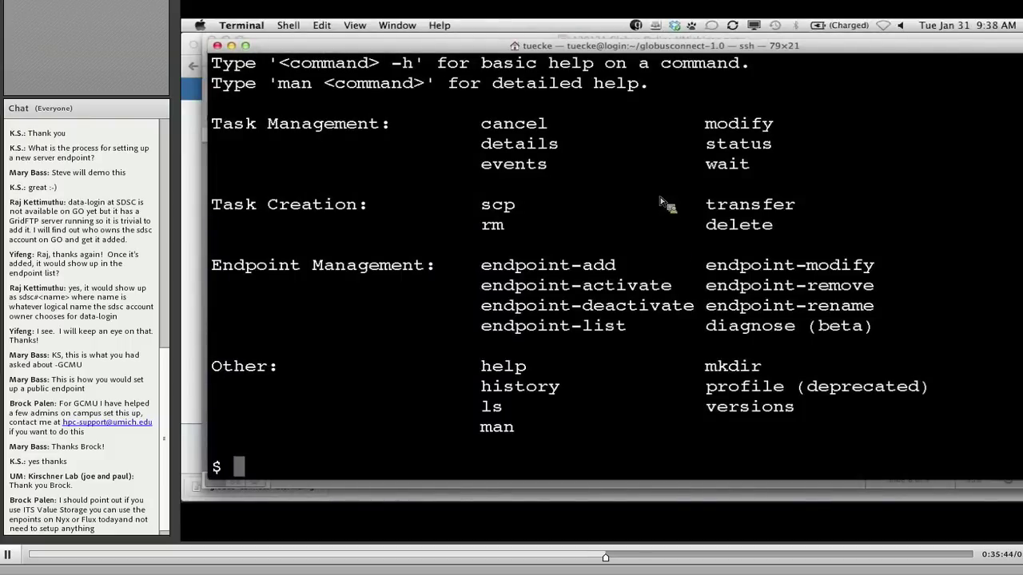
triple_click(514, 215)
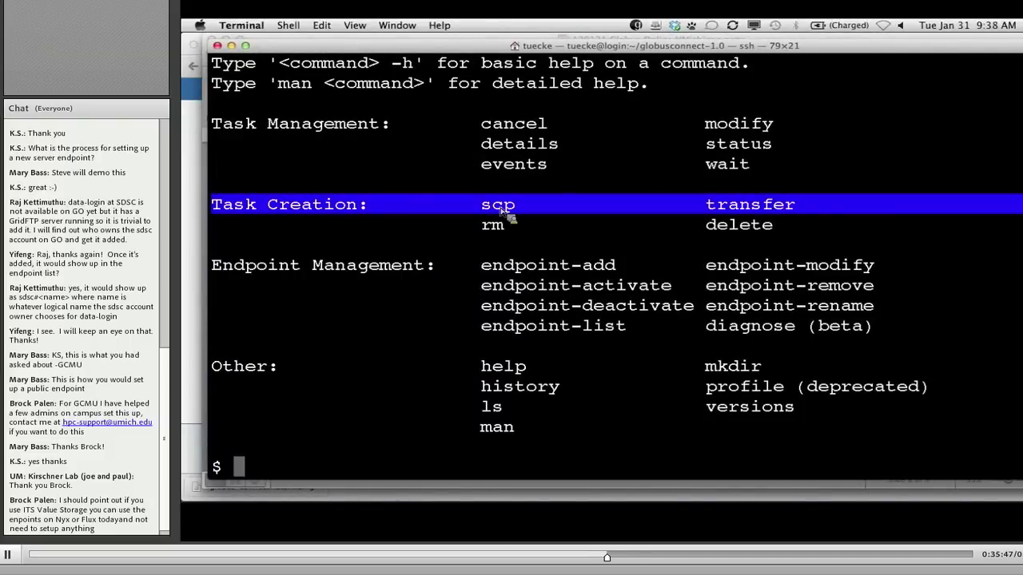
double_click(504, 207)
double_click(730, 209)
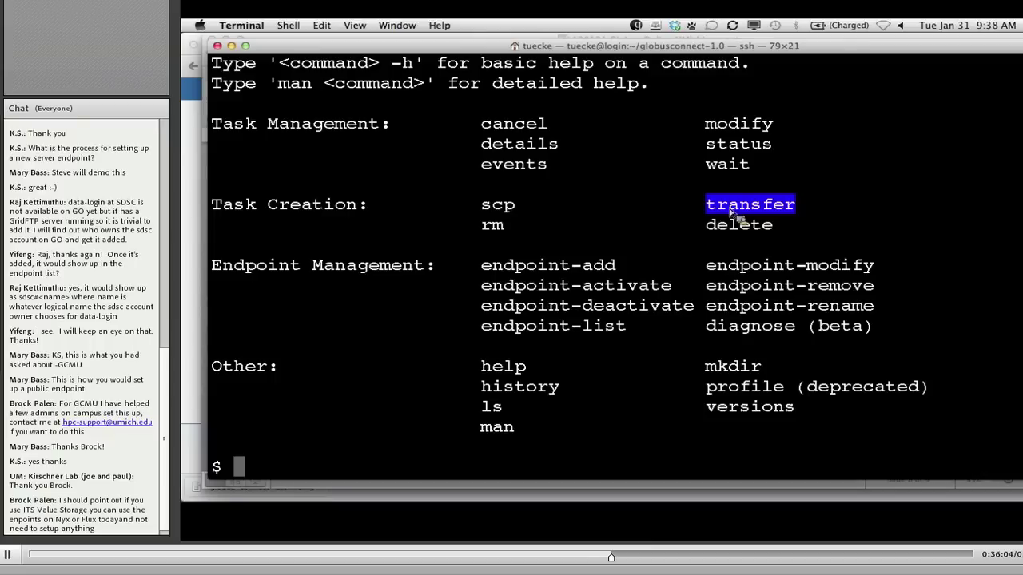
double_click(597, 231)
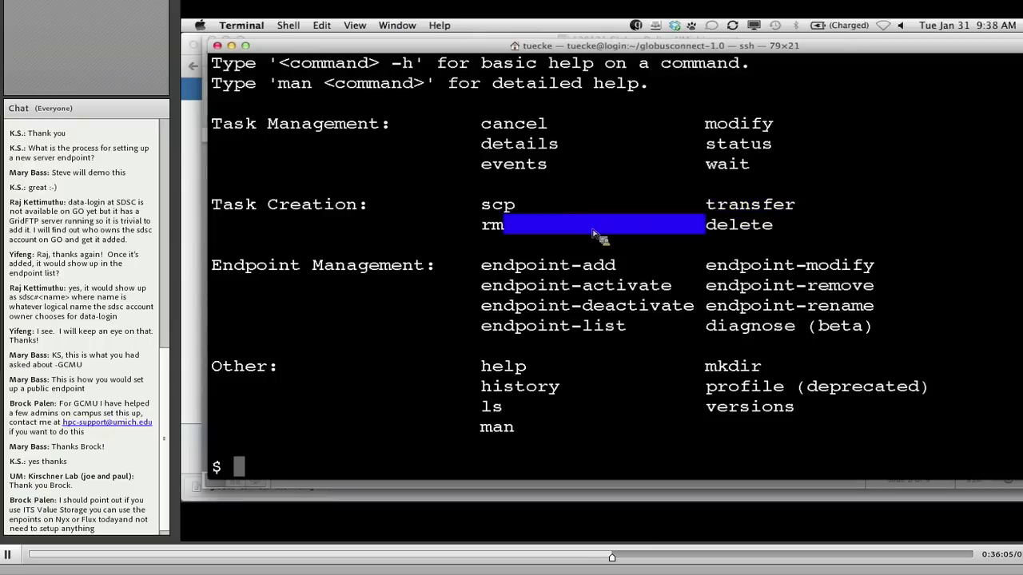
triple_click(598, 231)
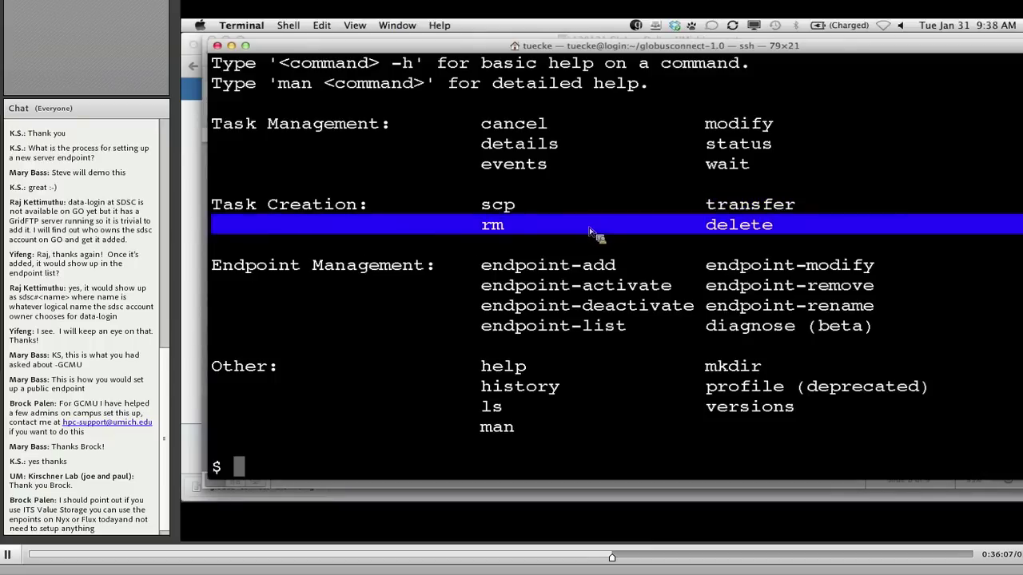
double_click(493, 226)
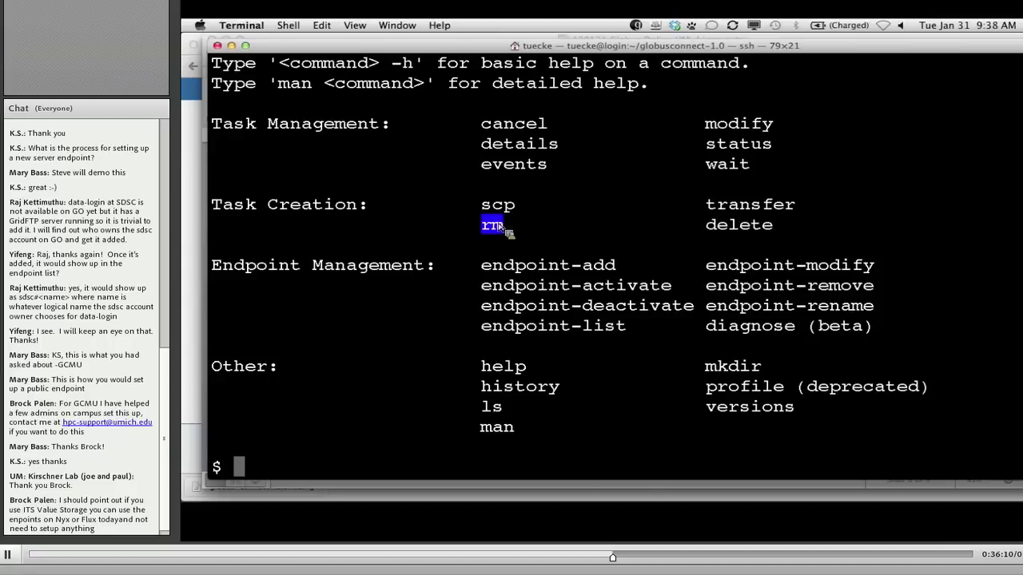
double_click(765, 231)
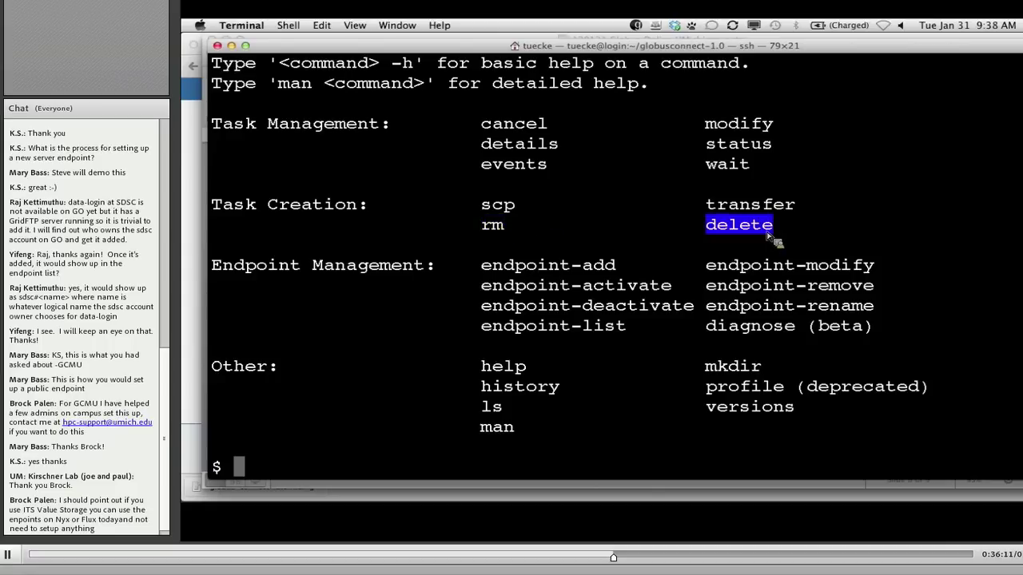
triple_click(763, 206)
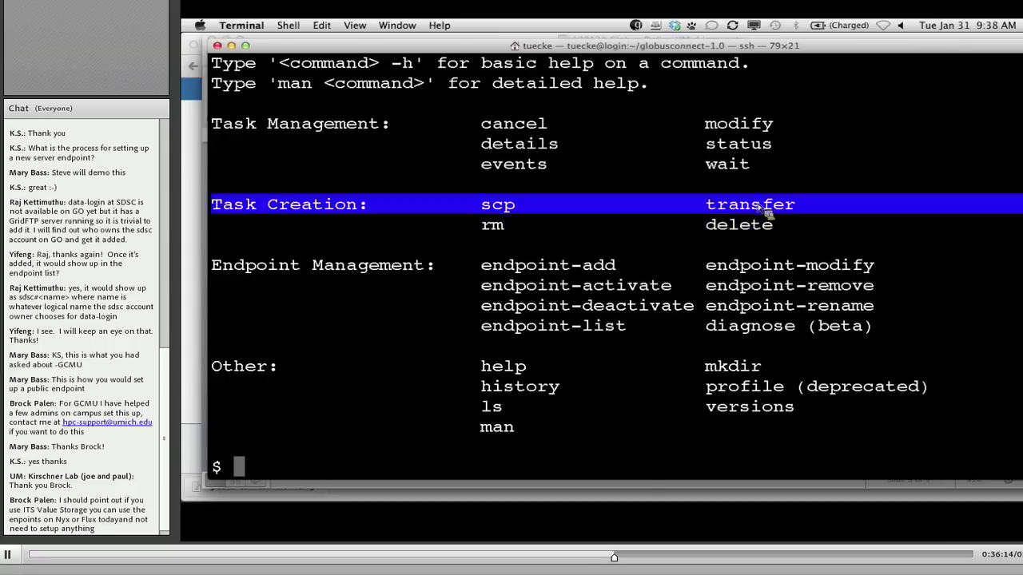
double_click(756, 225)
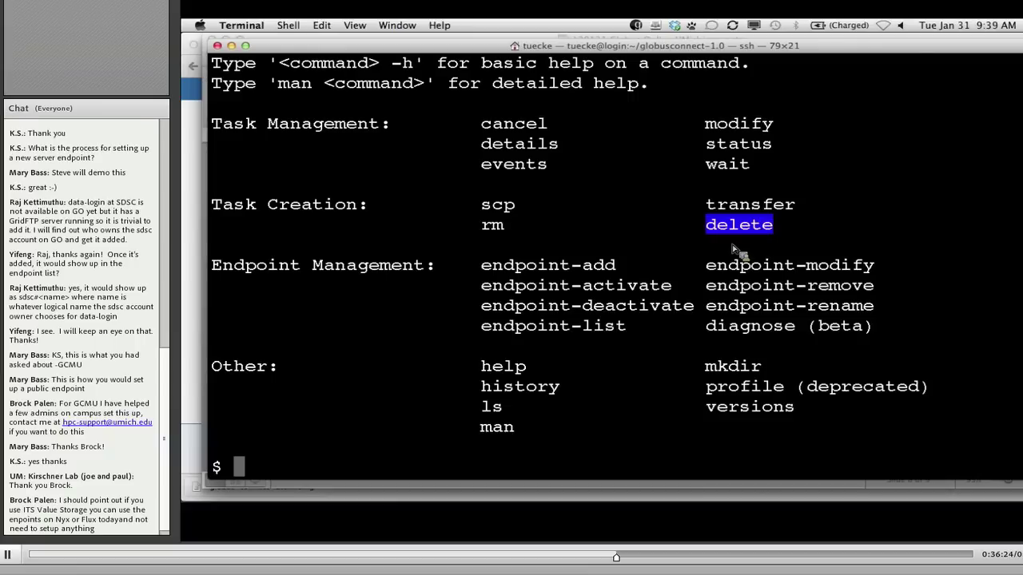
triple_click(536, 128)
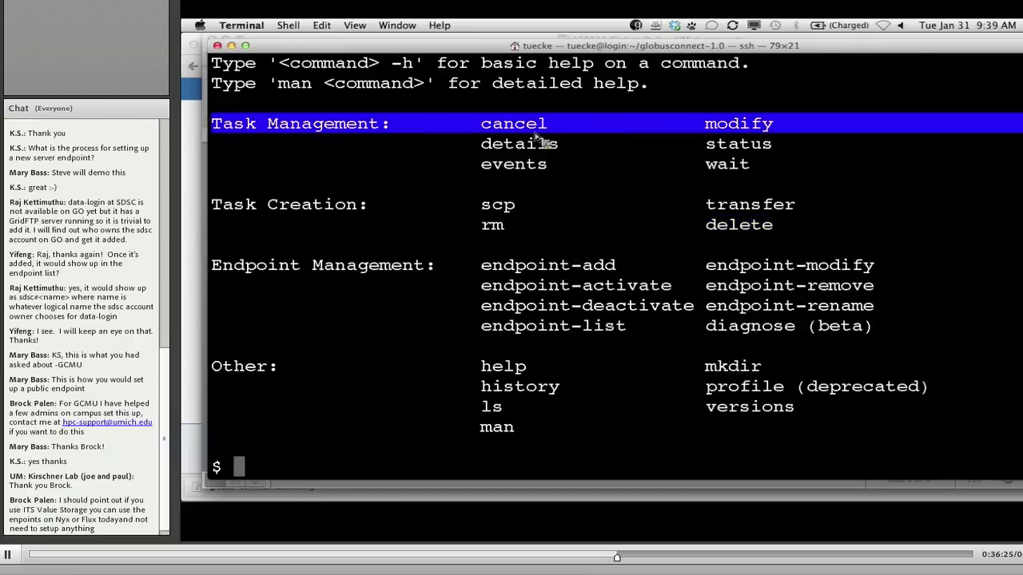
double_click(539, 126)
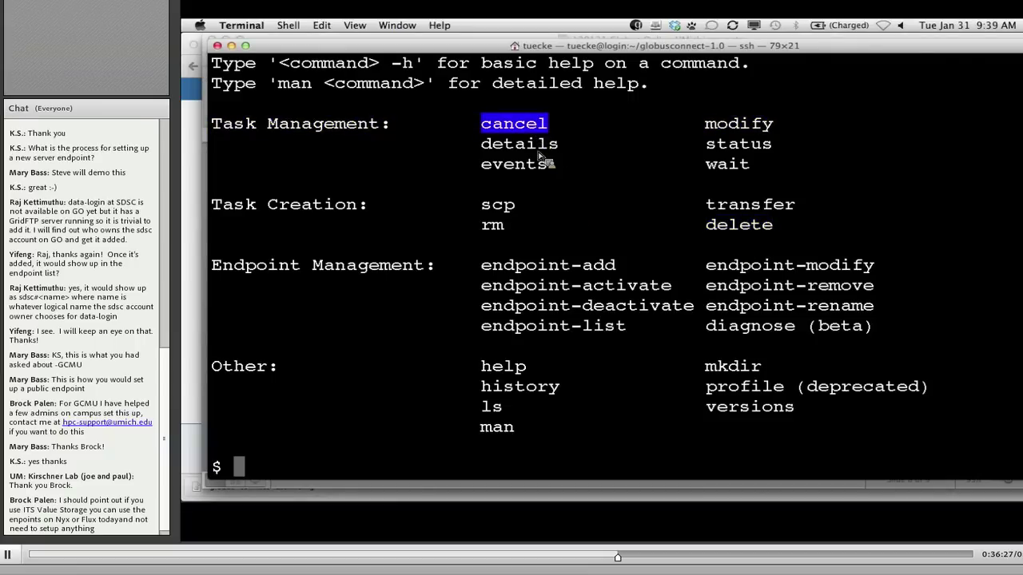
triple_click(538, 151)
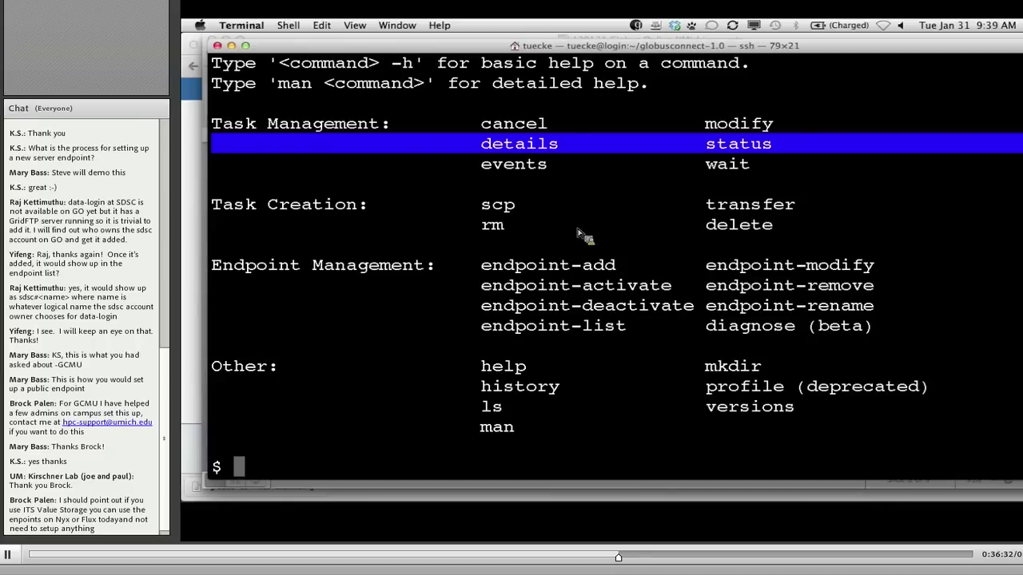
drag(564, 270, 577, 328)
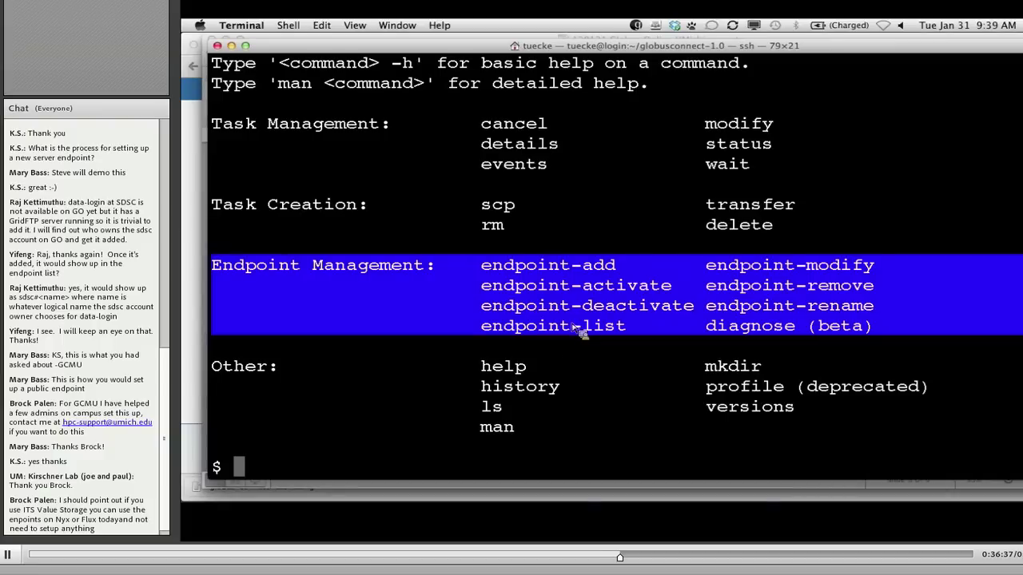
double_click(501, 411)
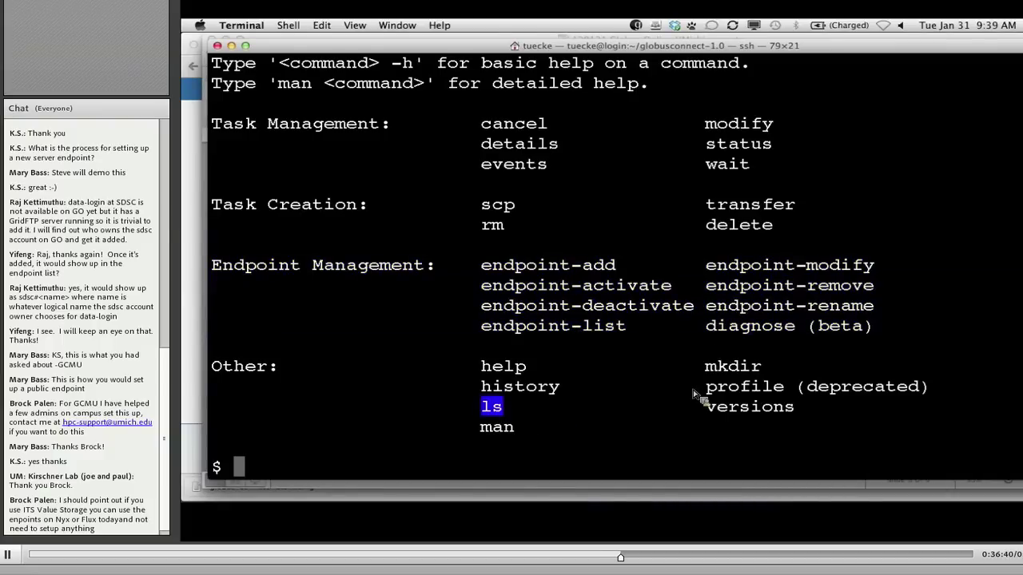
double_click(728, 371)
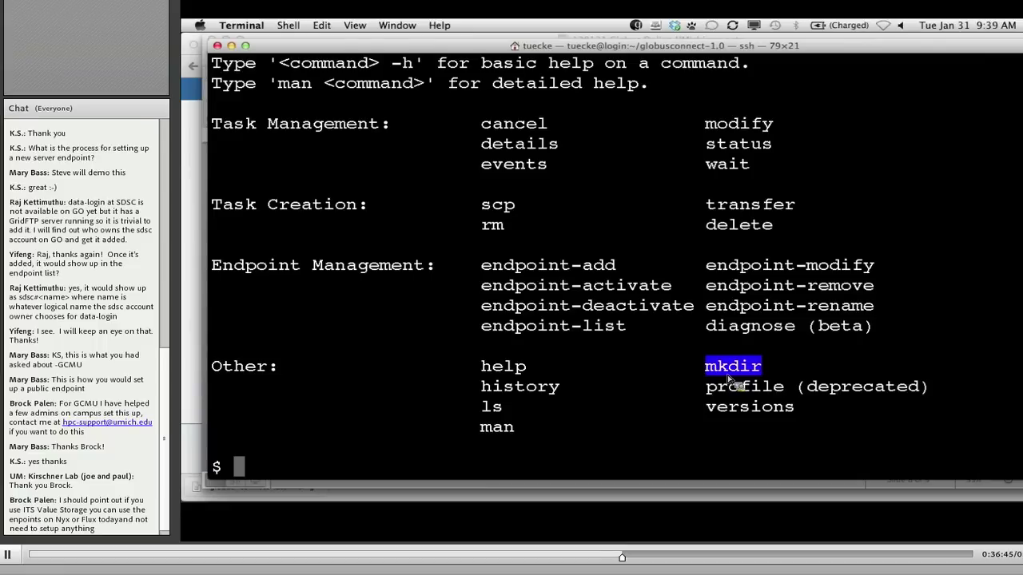
Read the short help for ls with ls -h, then its full manual page
text(ls -h)
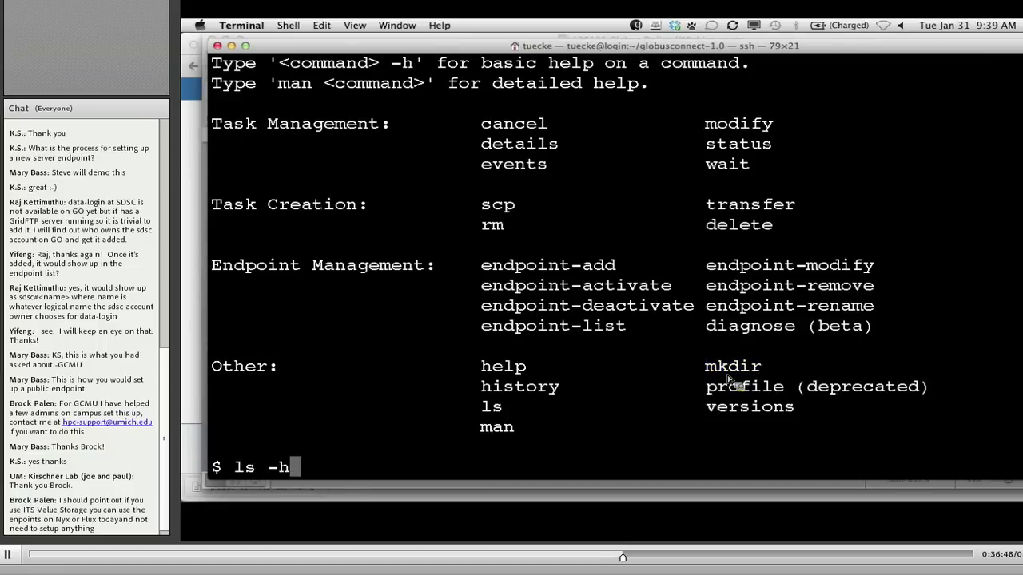
key(Return)
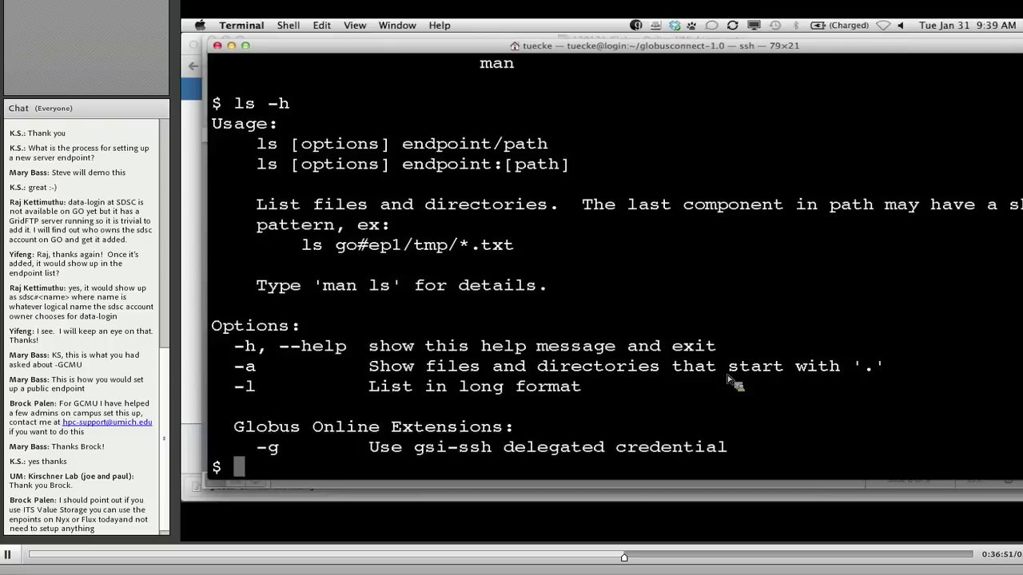
text(man ls)
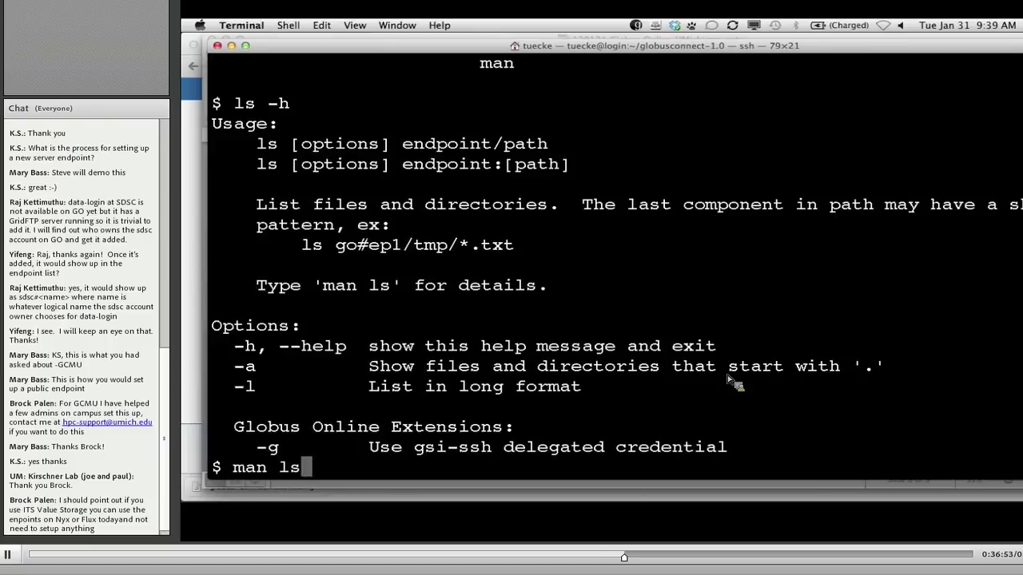
key(Return)
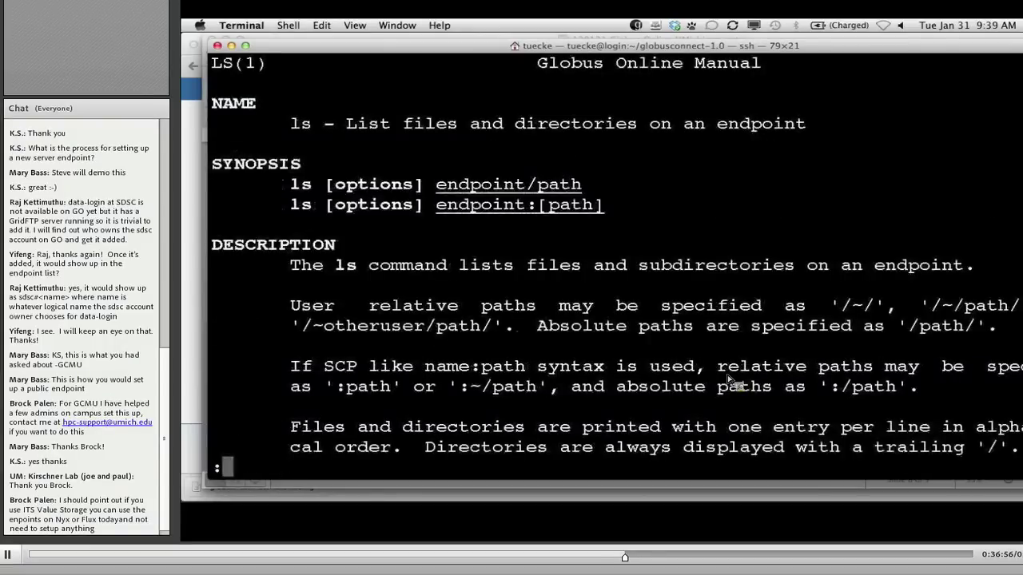
Try listing the laptop endpoint's home folder, then list all available endpoints with endpoint-list
text(qls )
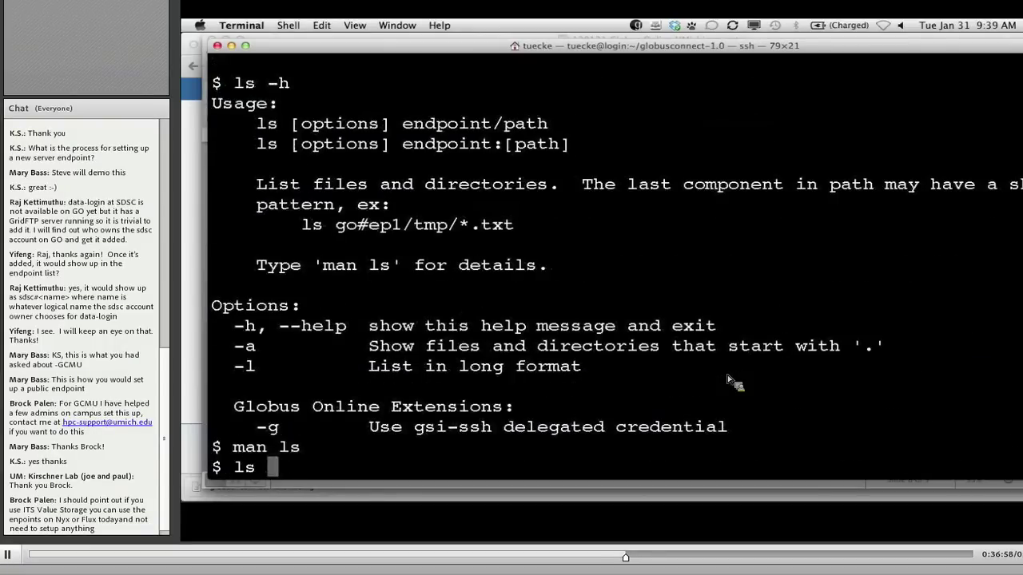
text(tuecke24)
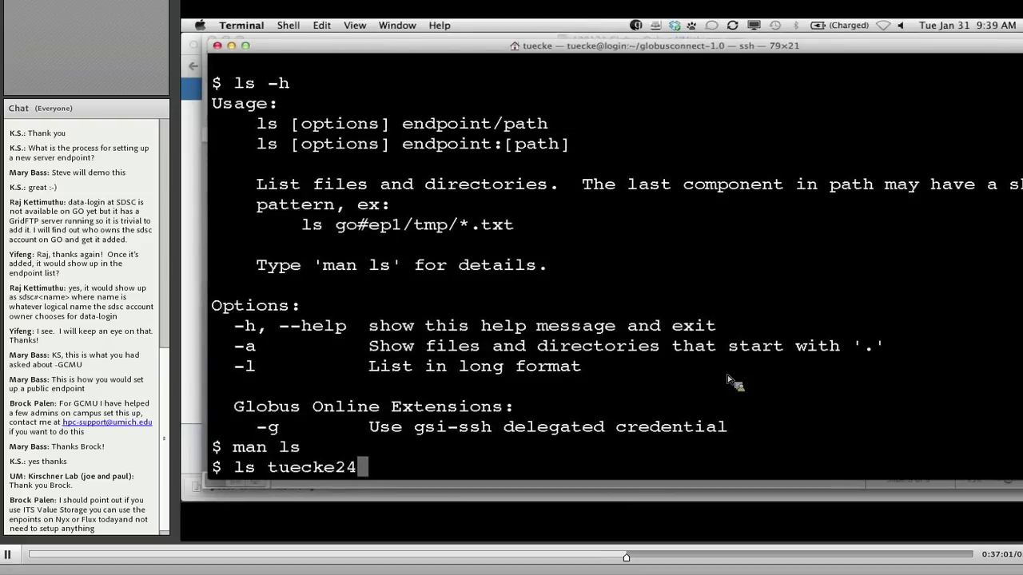
text(#mylaptop)
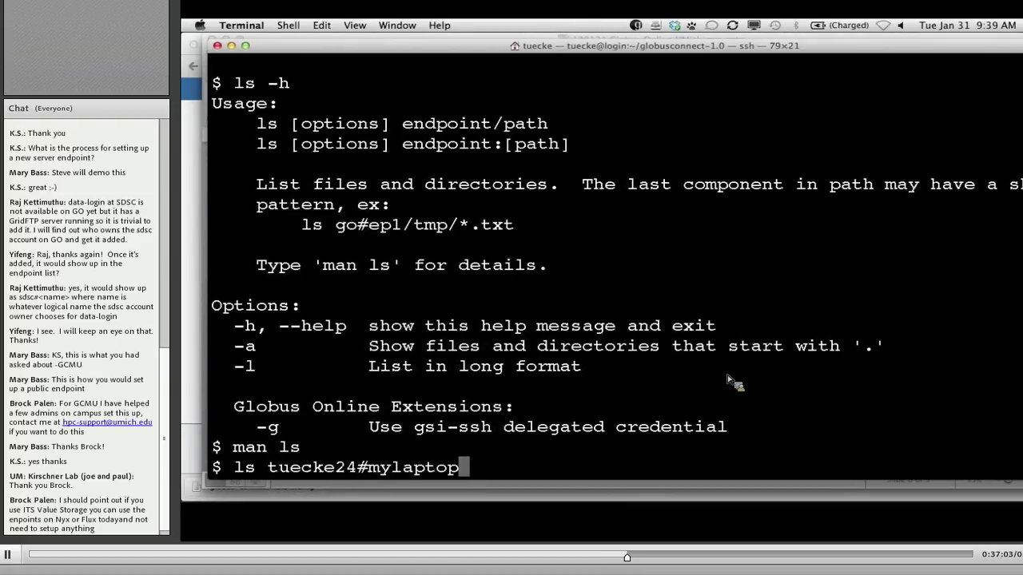
text(:~)
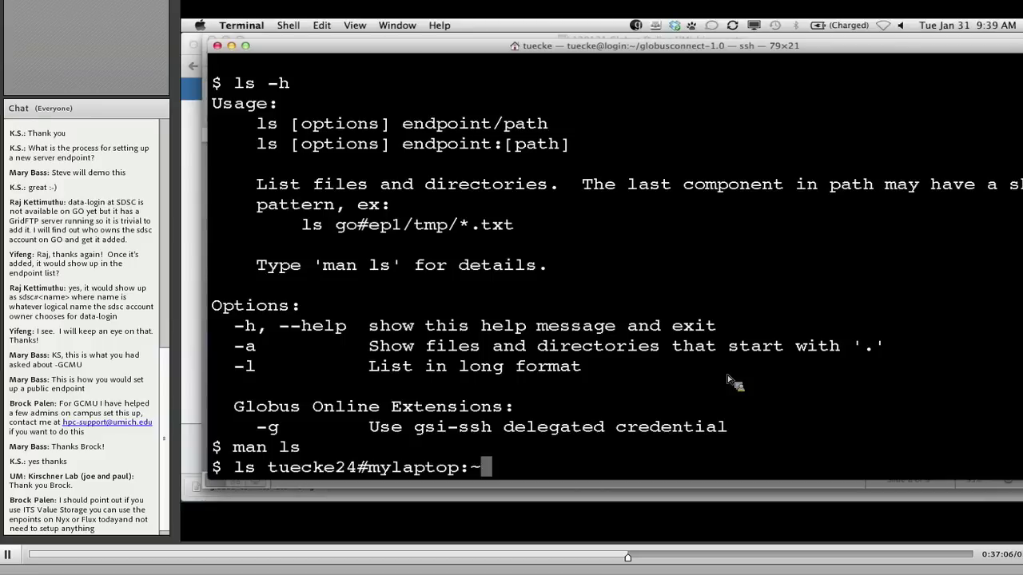
key(Return)
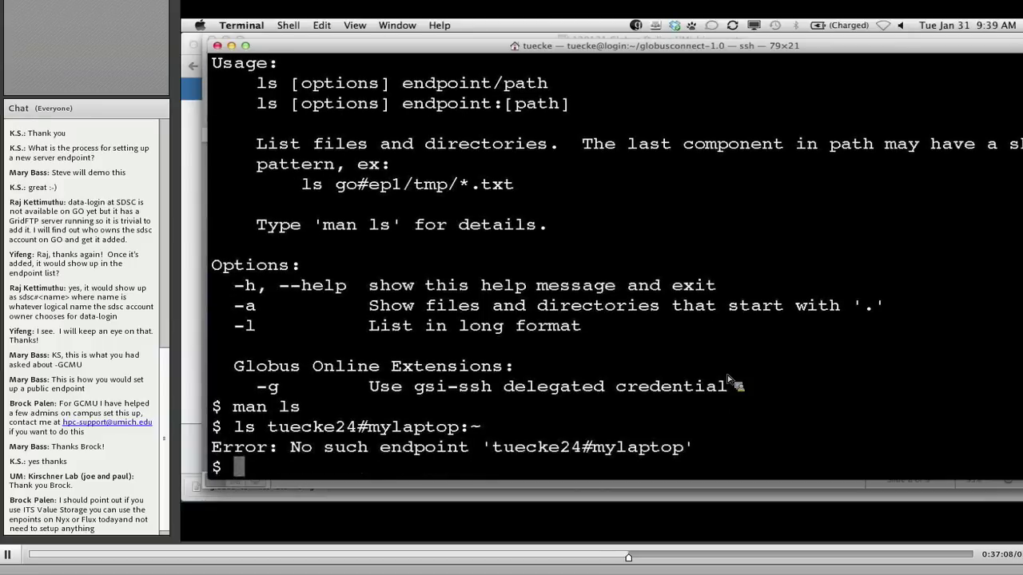
key(Up)
key(BackSpace)
key(BackSpace)
key(BackSpace)
key(BackSpace)
key(BackSpace)
key(BackSpace)
key(BackSpace)
key(BackSpace)
key(BackSpace)
key(BackSpace)
key(BackSpace)
key(BackSpace)
key(BackSpace)
key(BackSpace)
key(BackSpace)
key(BackSpace)
key(BackSpace)
key(BackSpace)
key(BackSpace)
key(BackSpace)
text(endpoint-list)
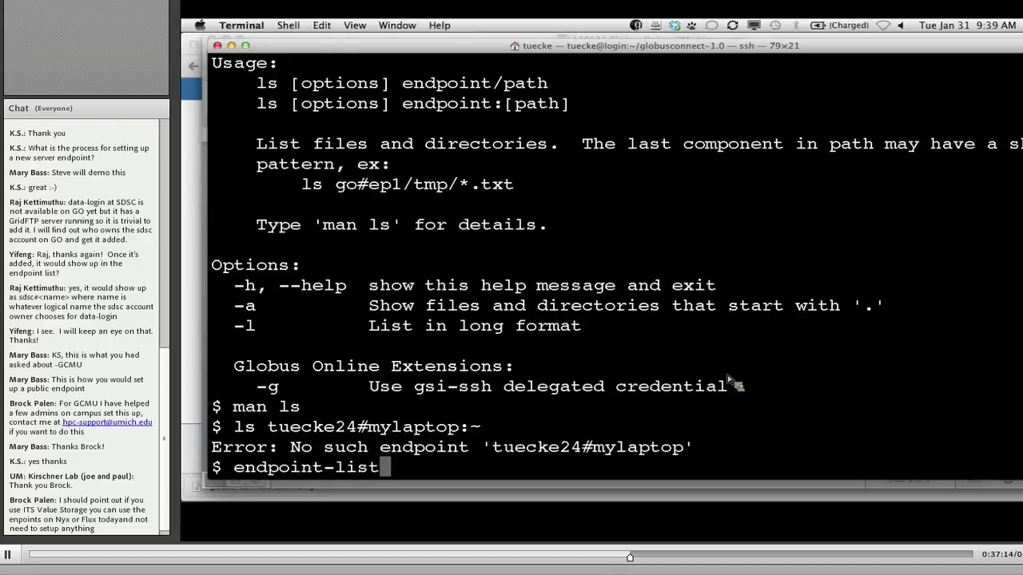
key(Return)
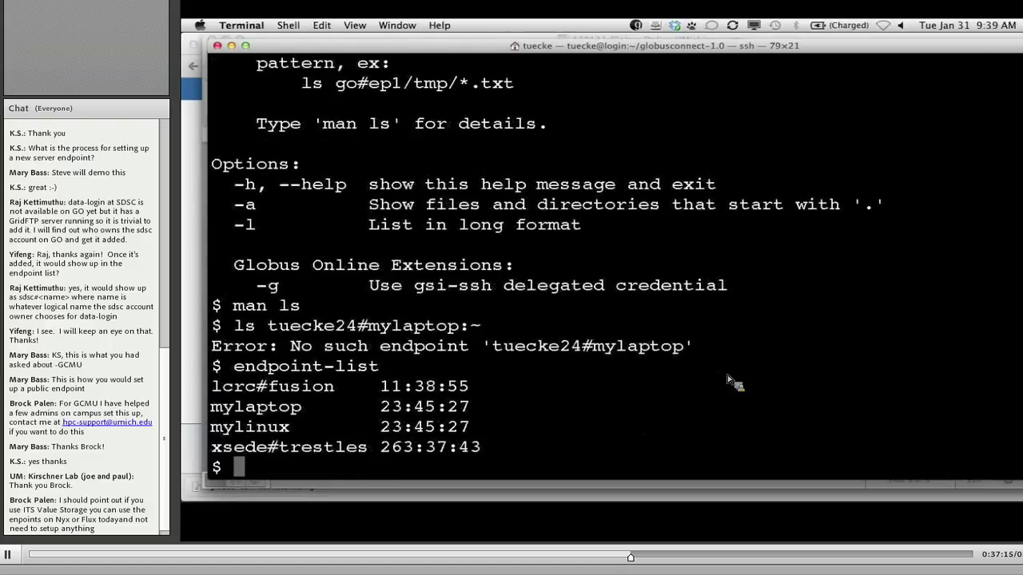
List the home folder of the mylaptop endpoint with the user prefix removed
key(Up)
key(Up)
key(Down)
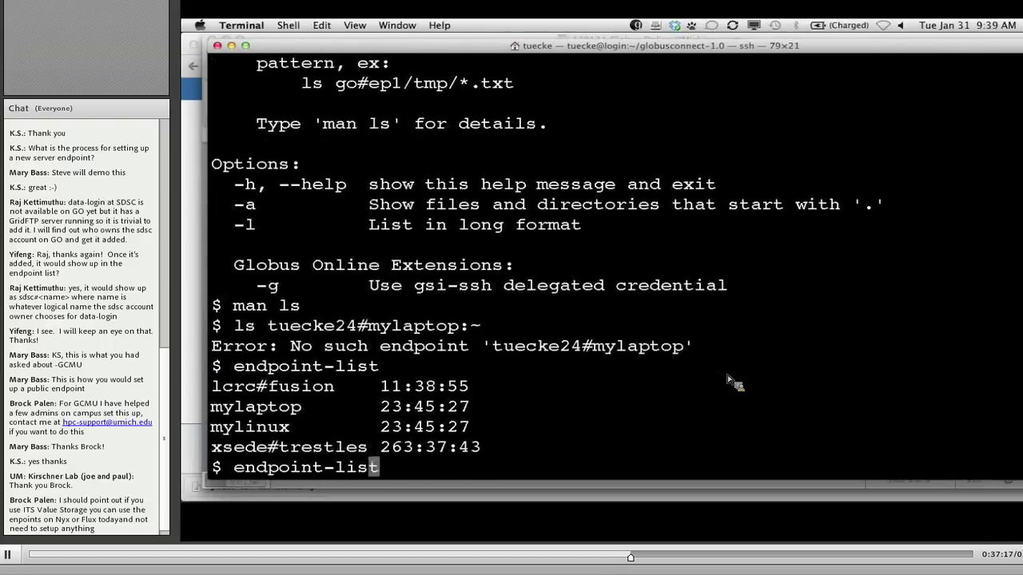
key(Up)
key(Left)
key(Left)
key(Left)
key(Left)
key(Left)
key(Left)
key(Left)
key(Left)
key(Left)
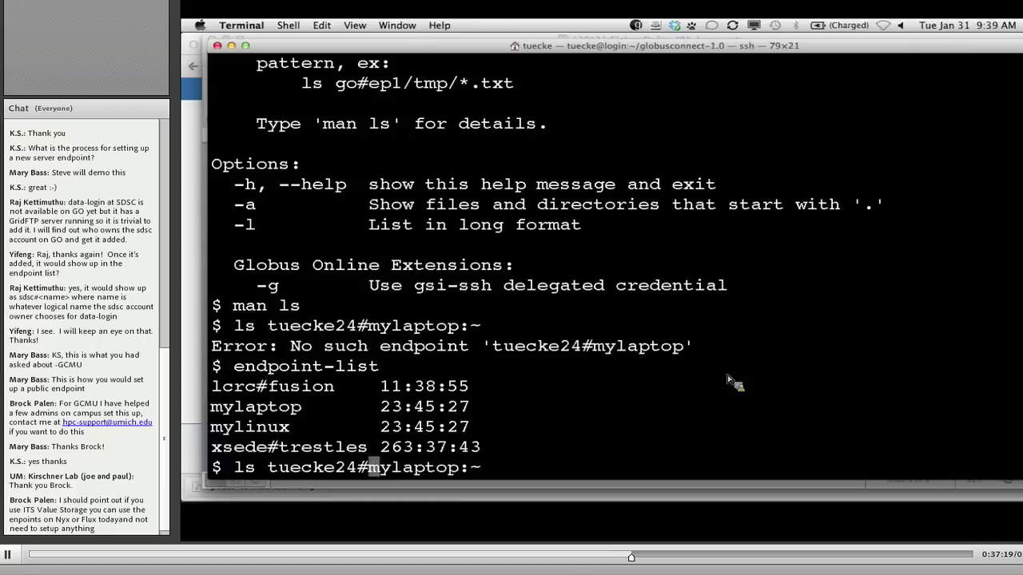
key(BackSpace)
key(BackSpace)
key(BackSpace)
key(BackSpace)
key(BackSpace)
key(BackSpace)
key(BackSpace)
key(BackSpace)
key(BackSpace)
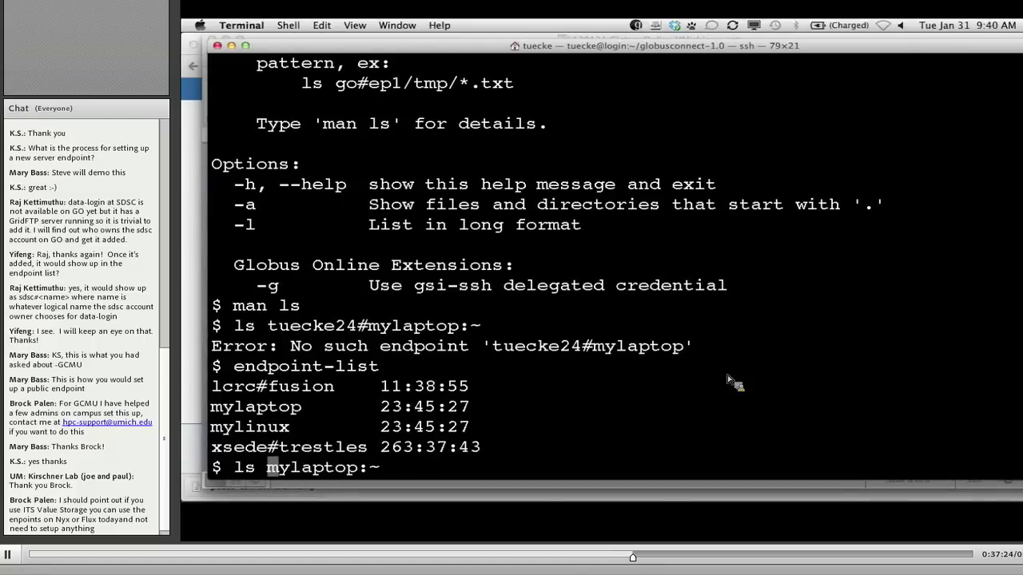
key(Return)
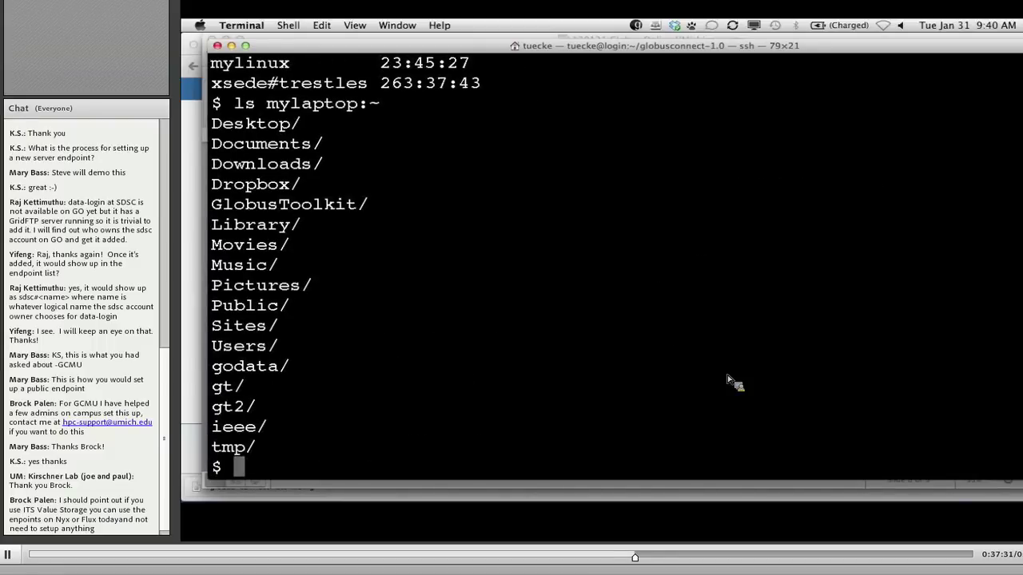
List mylaptop's home folder in long format with ls -al mylaptop:~
text(ls mylaptop:~)
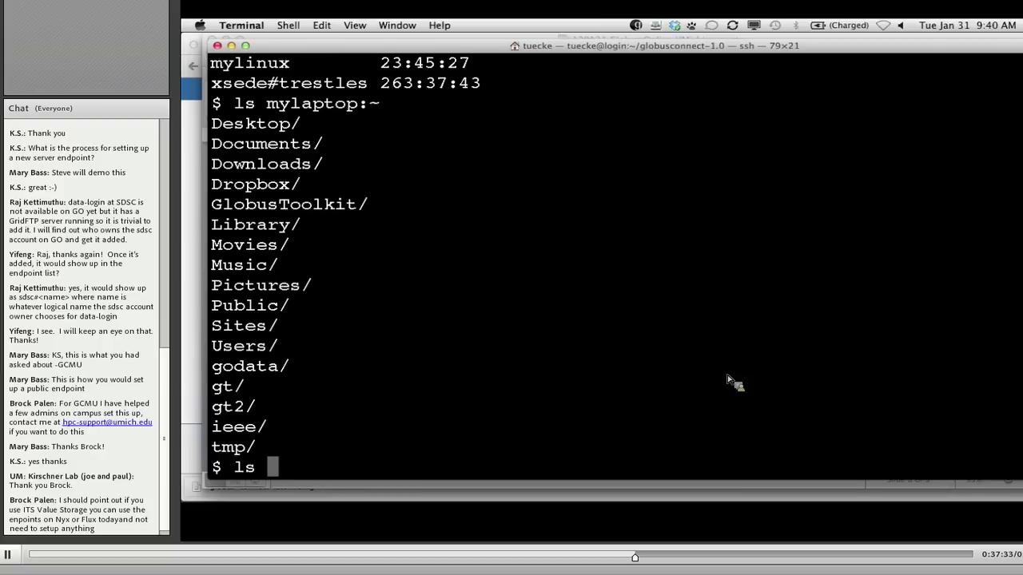
key(Left)
key(Left)
key(Left)
key(Left)
key(Left)
key(Left)
key(Left)
key(Left)
key(Left)
key(Left)
key(Left)
key(Left)
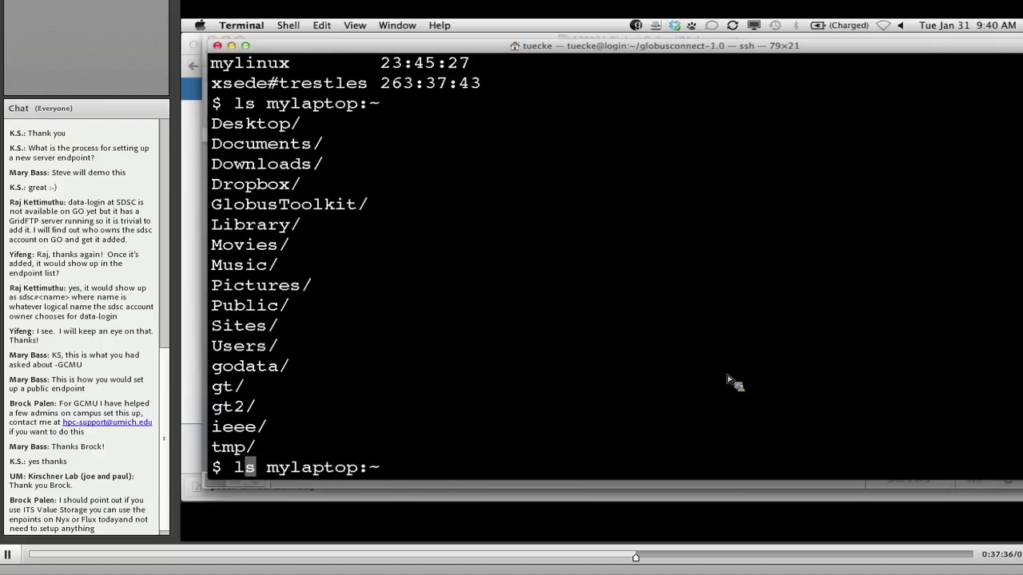
key(Right)
text(-al)
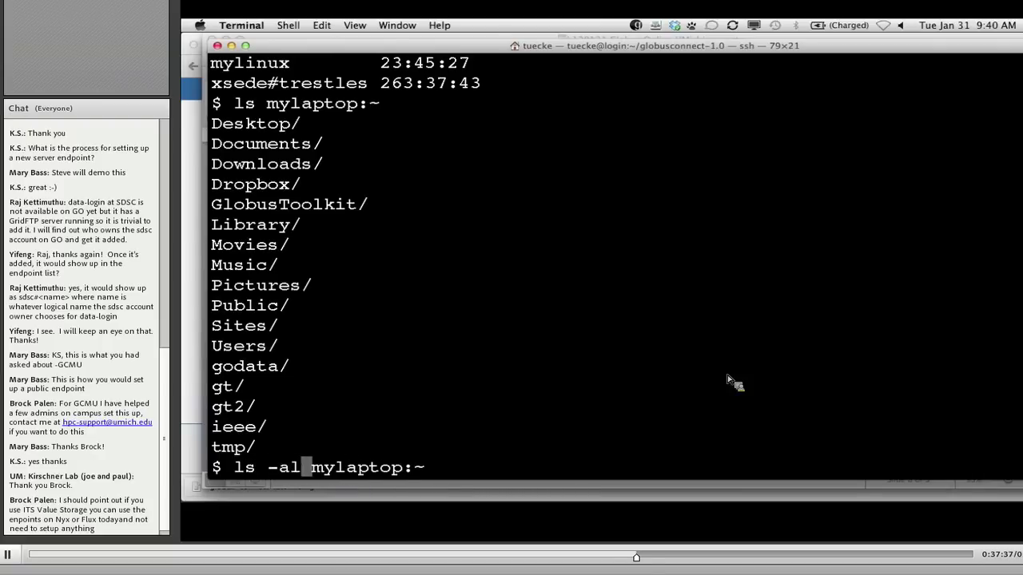
key(Return)
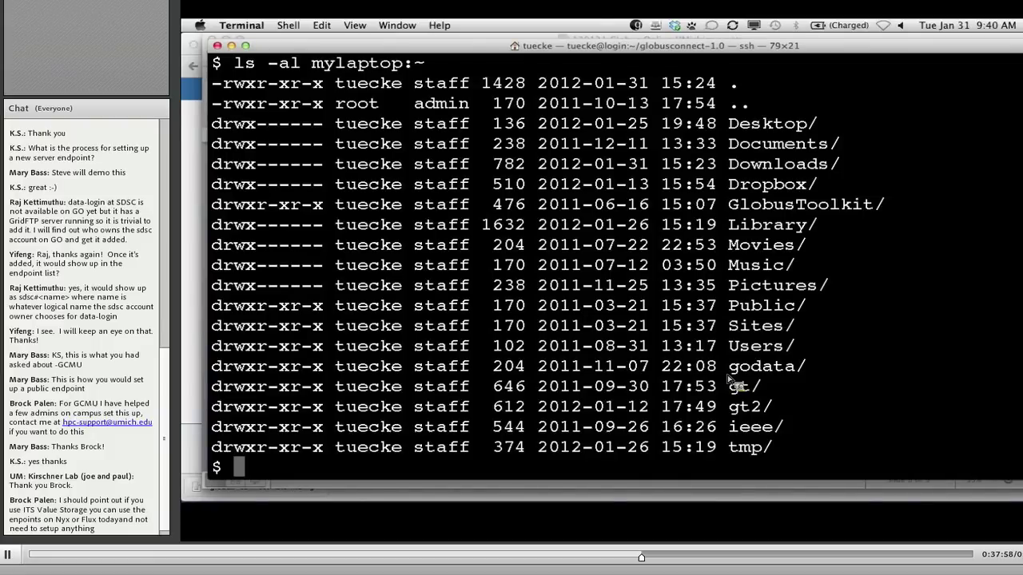
List the home folder of the lcrc#fusion endpoint with ls lcrc#fusion:~
text(sc)
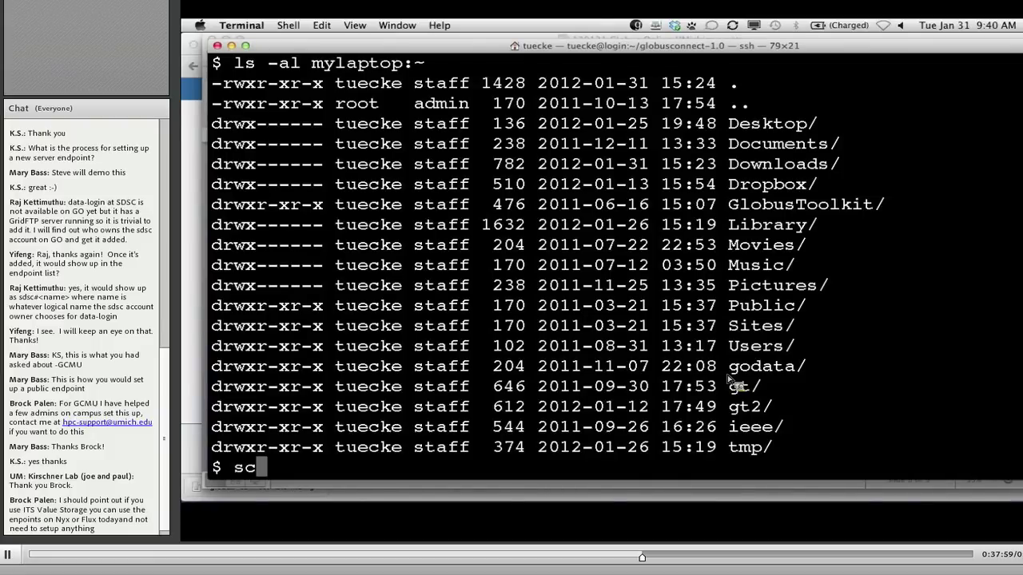
key(BackSpace)
key(BackSpace)
text(ls )
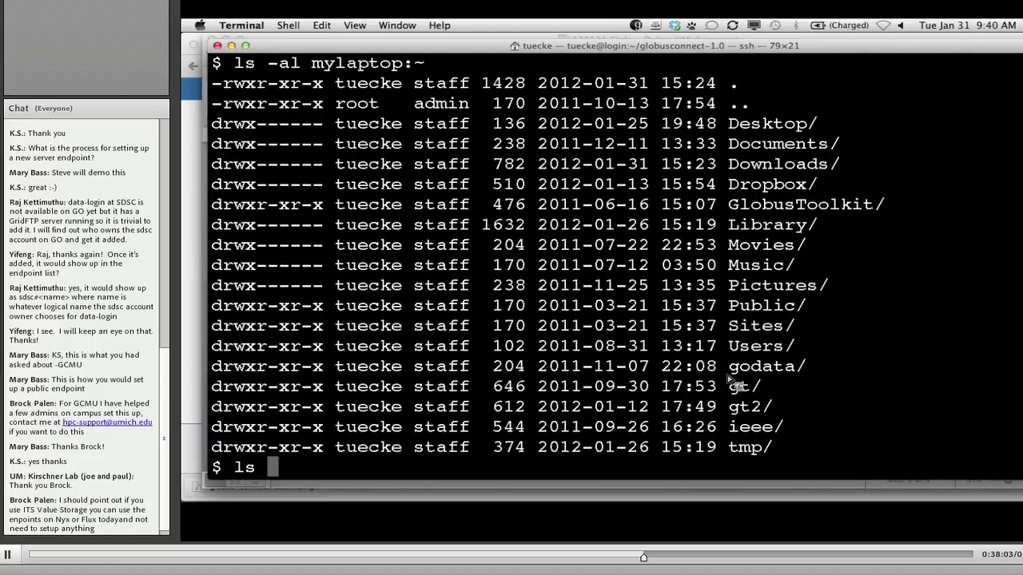
text(lcrc#)
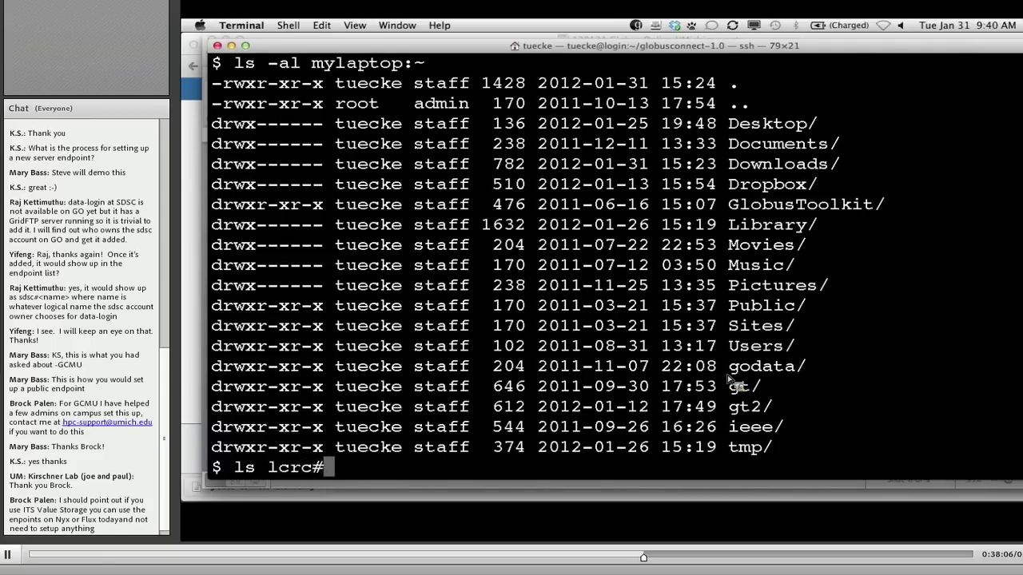
text(fusion:~)
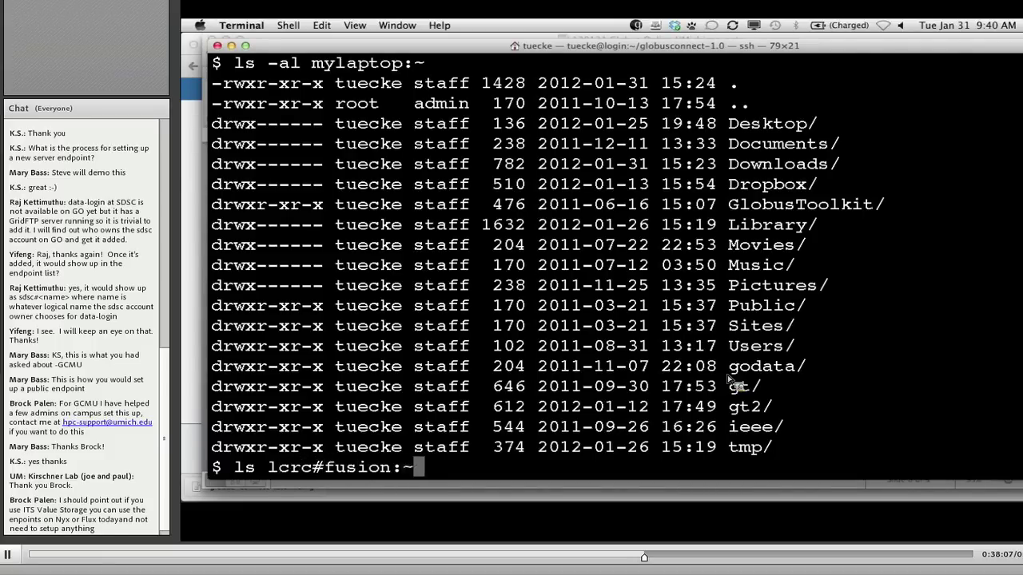
key(Return)
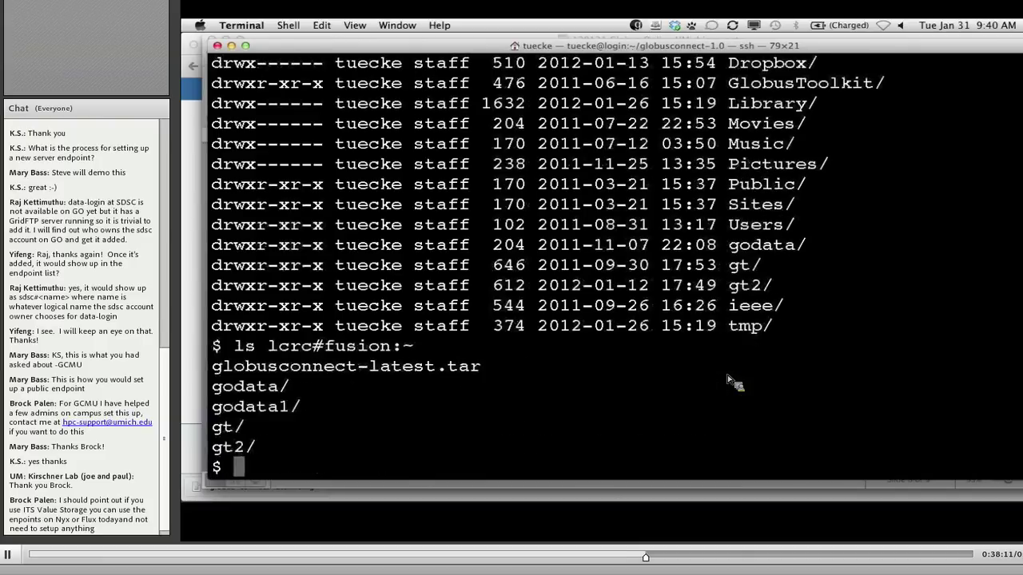
Start scp -r of lcrc#fusion:~/godata to mylaptop:~/umichdemo with -s 3, then background it
text(scp )
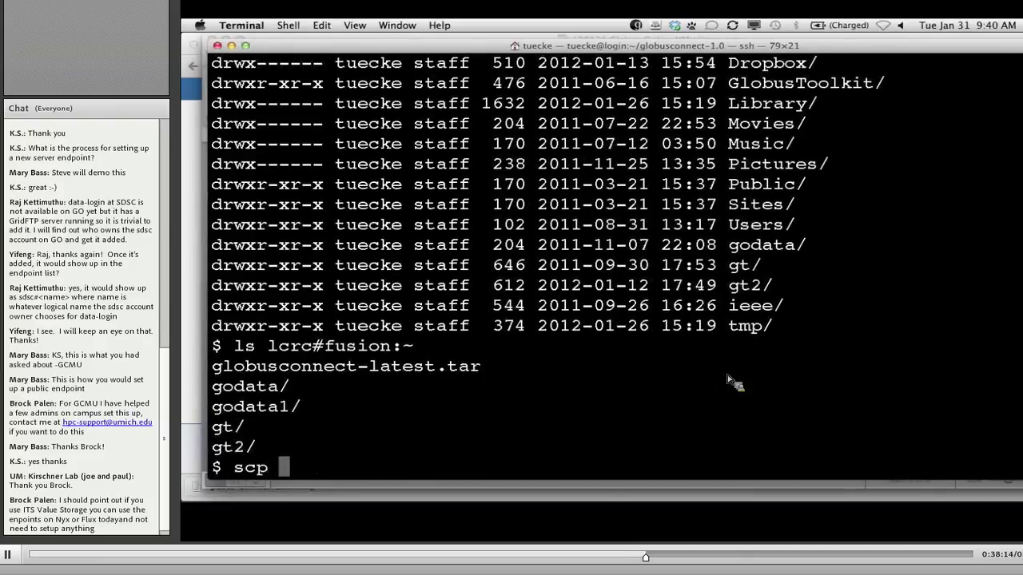
text(-r )
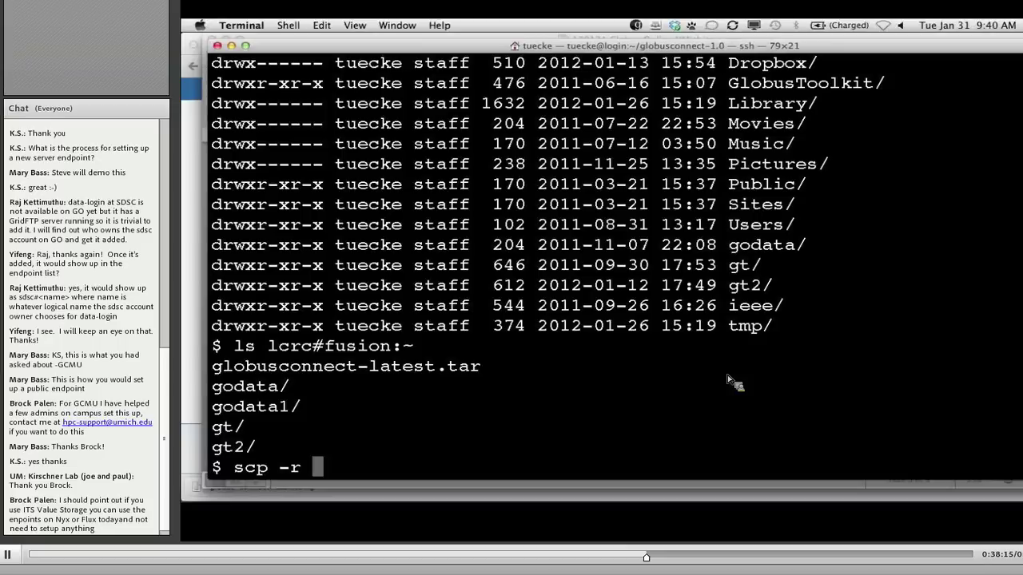
text(lcrc#fusion)
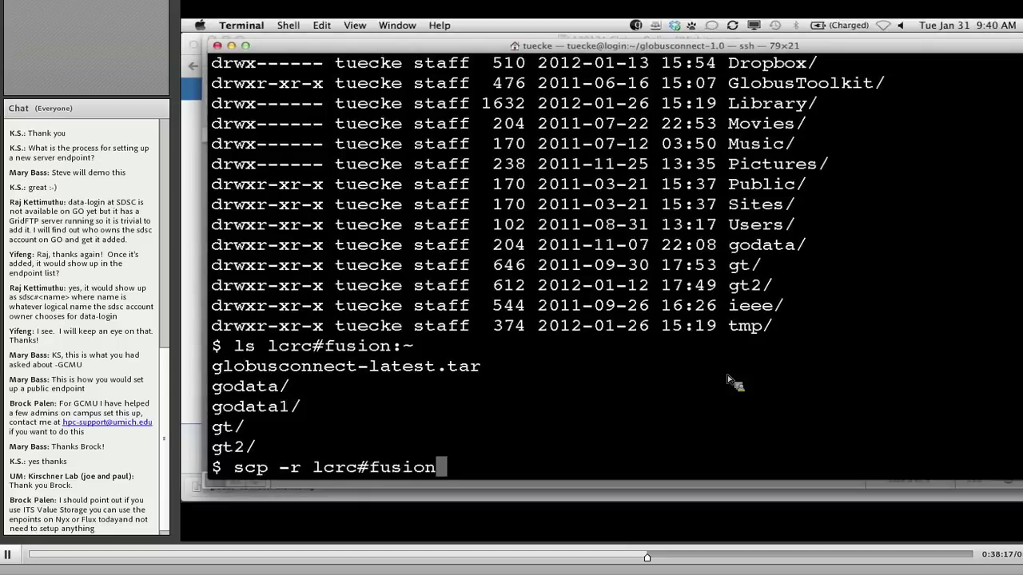
text(:~/)
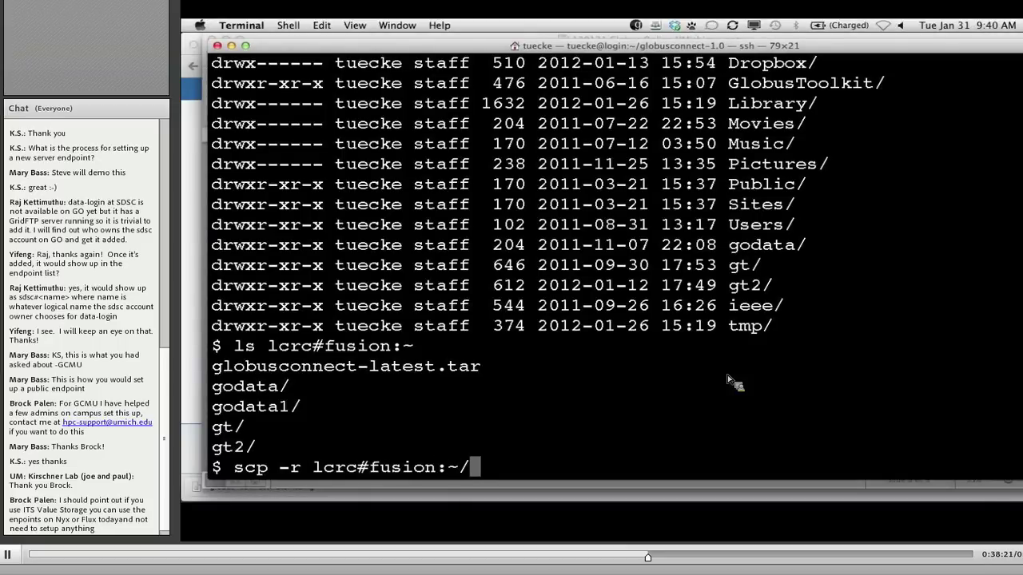
text(godata )
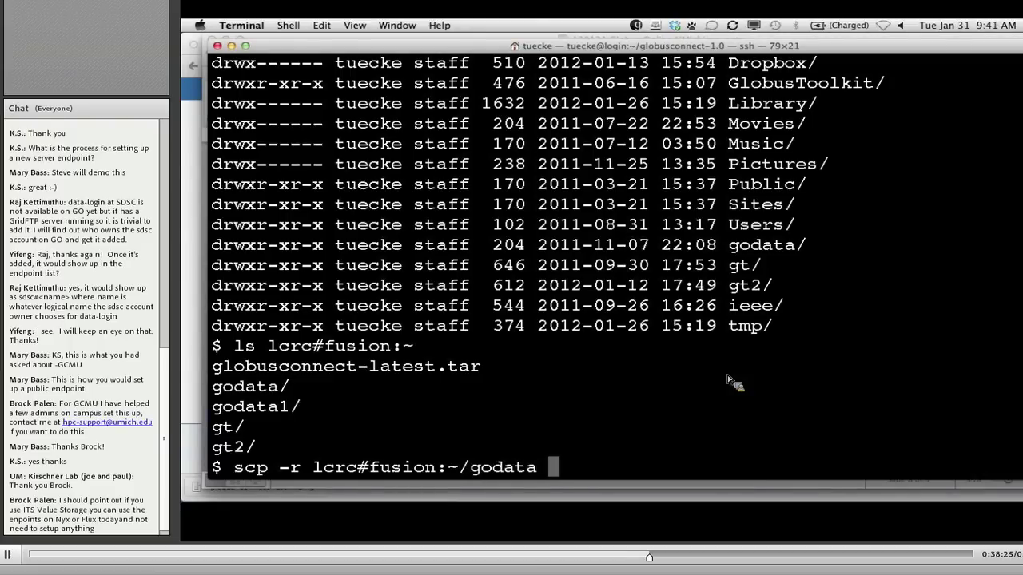
text(mylapt)
key(BackSpace)
text(m)
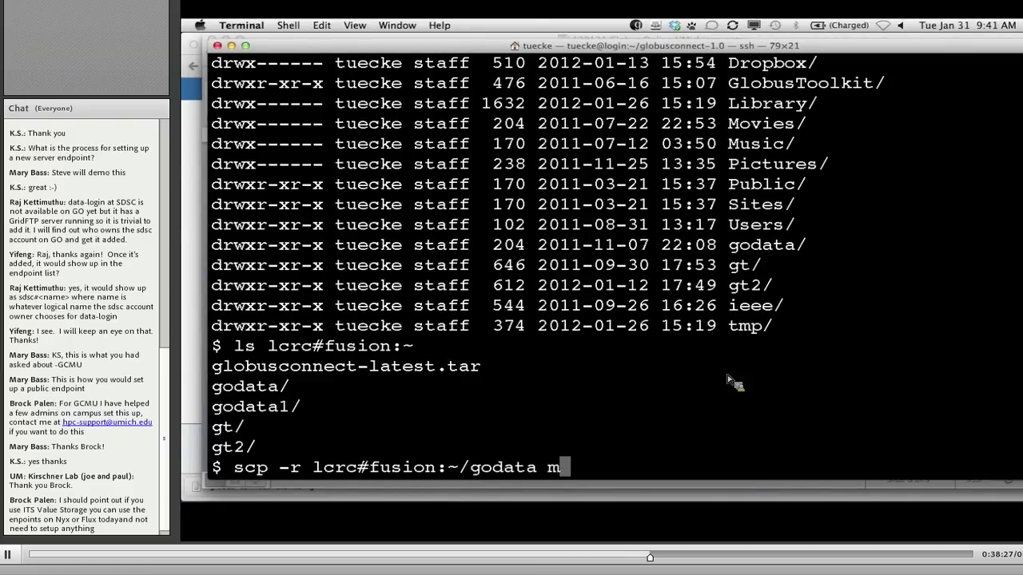
text(ylaptop:)
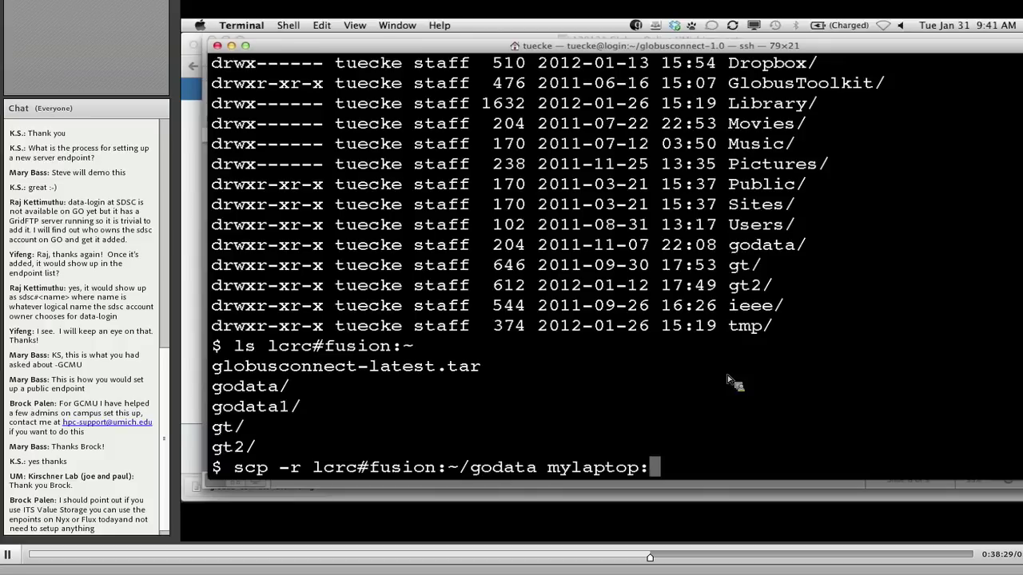
text(~/umich)
key(BackSpace)
text(m)
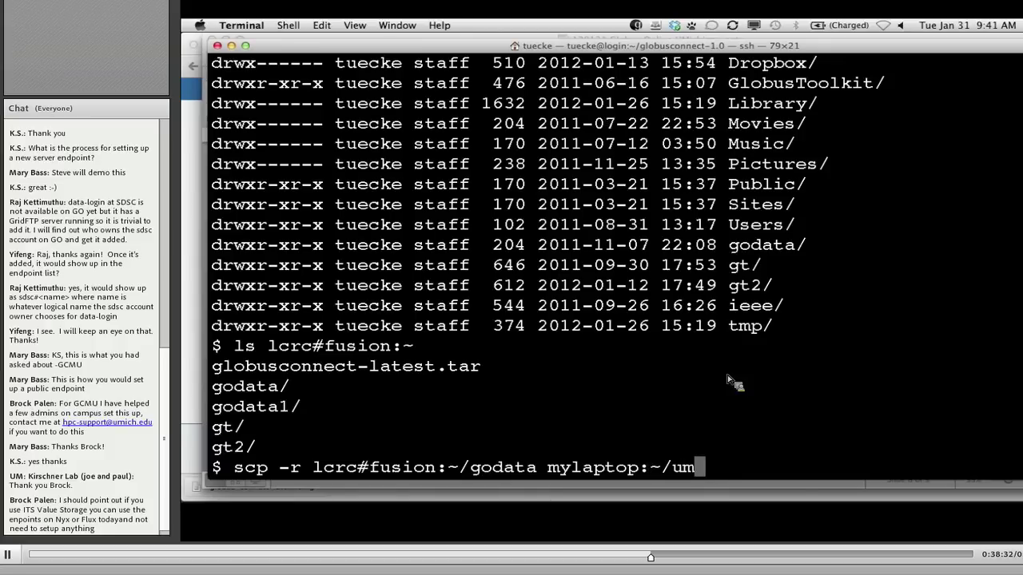
text(ichdemo)
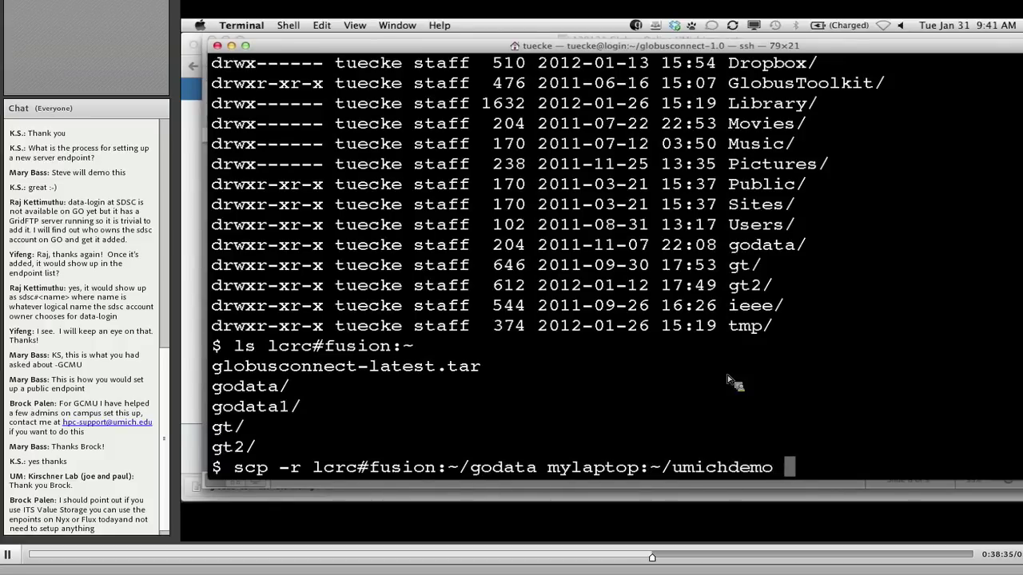
text( -s 3)
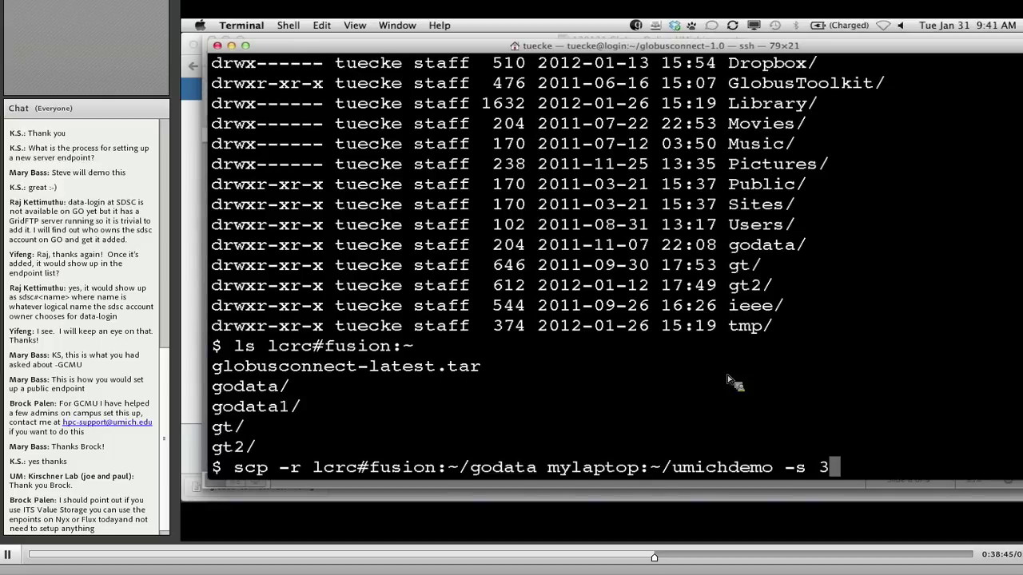
key(Return)
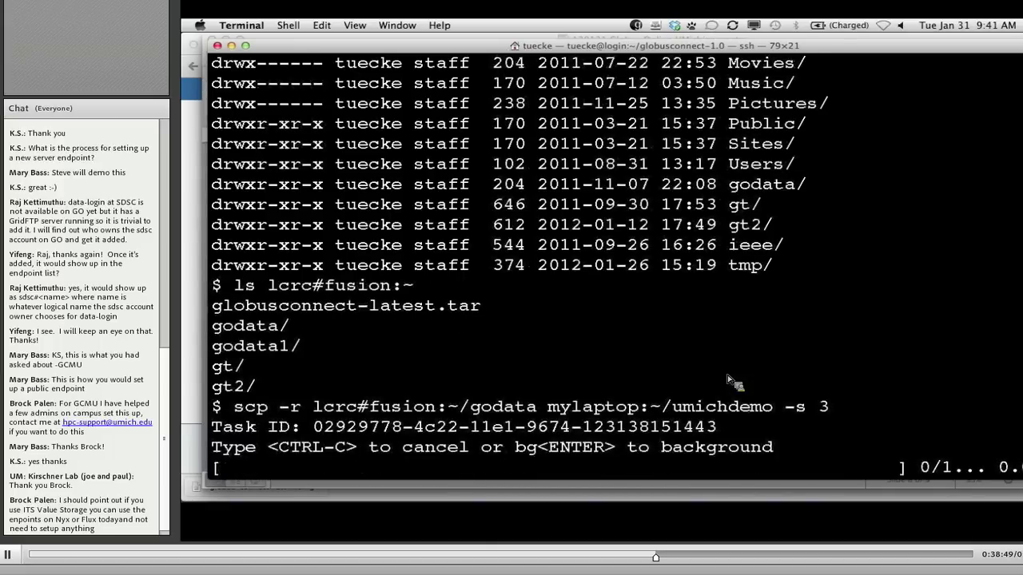
text(bg)
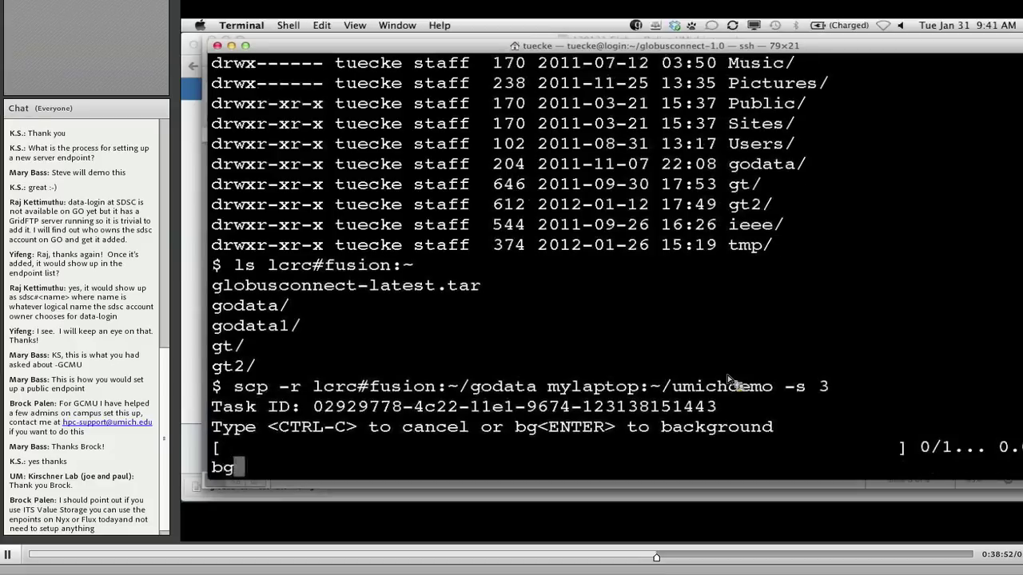
key(Return)
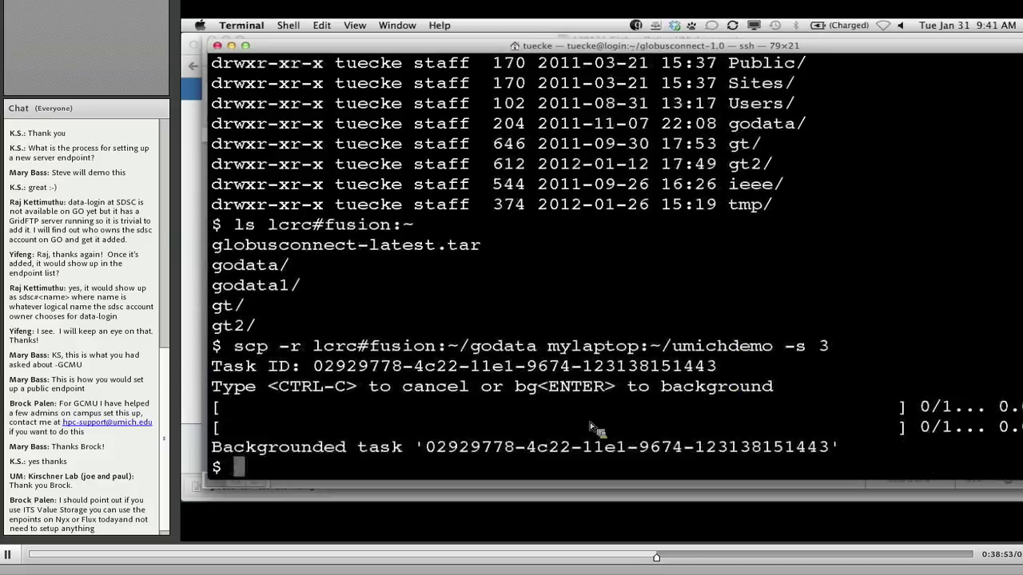
Copy the backgrounded transfer's task ID and query its status
double_click(507, 449)
drag(609, 454, 723, 445)
key(super+c)
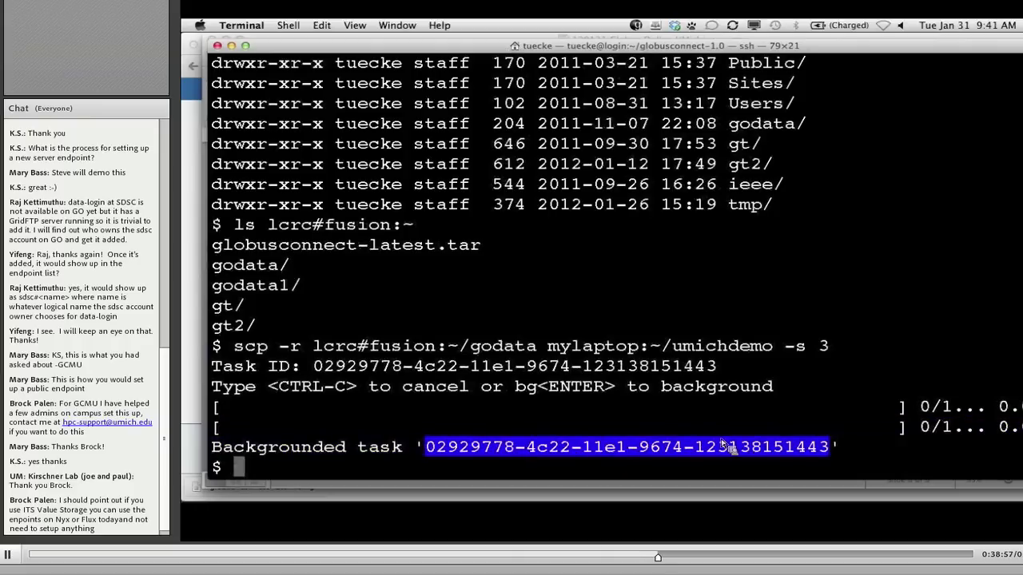
text(stau)
key(BackSpace)
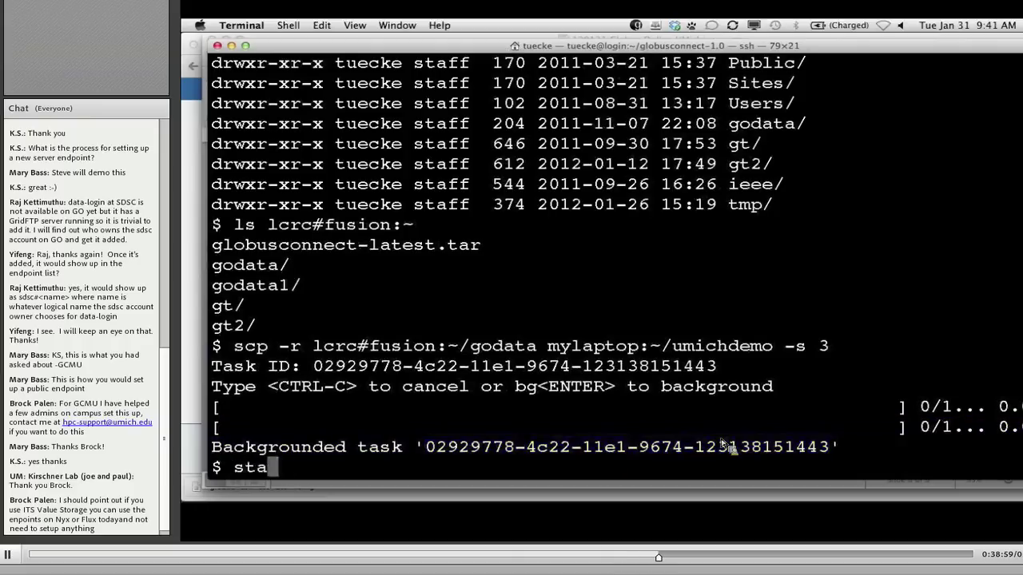
text(tus)
key(super+v)
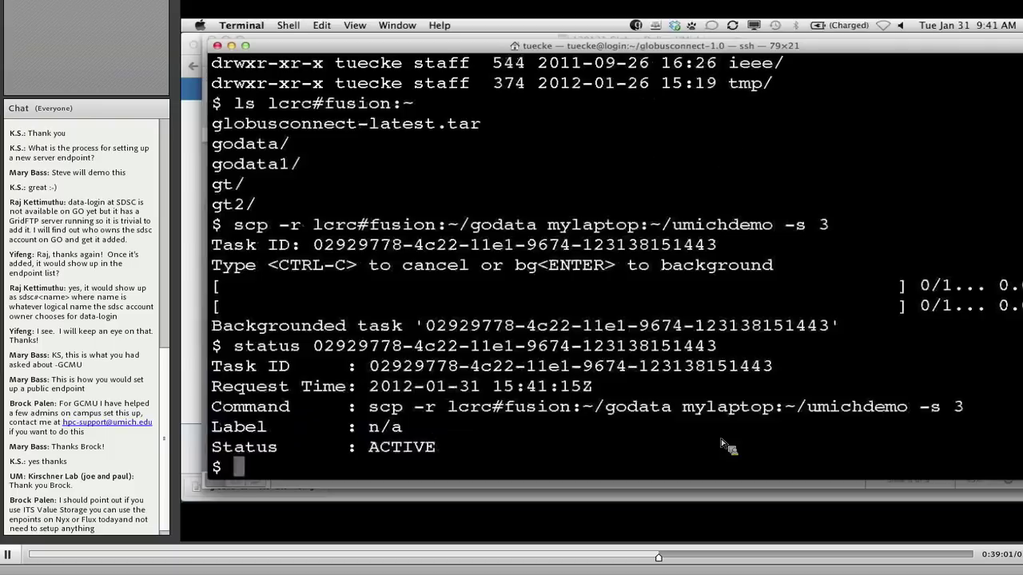
Rerun the query as details for the task, showing ACTIVE with 1 of 4 tasks successful
key(Up)
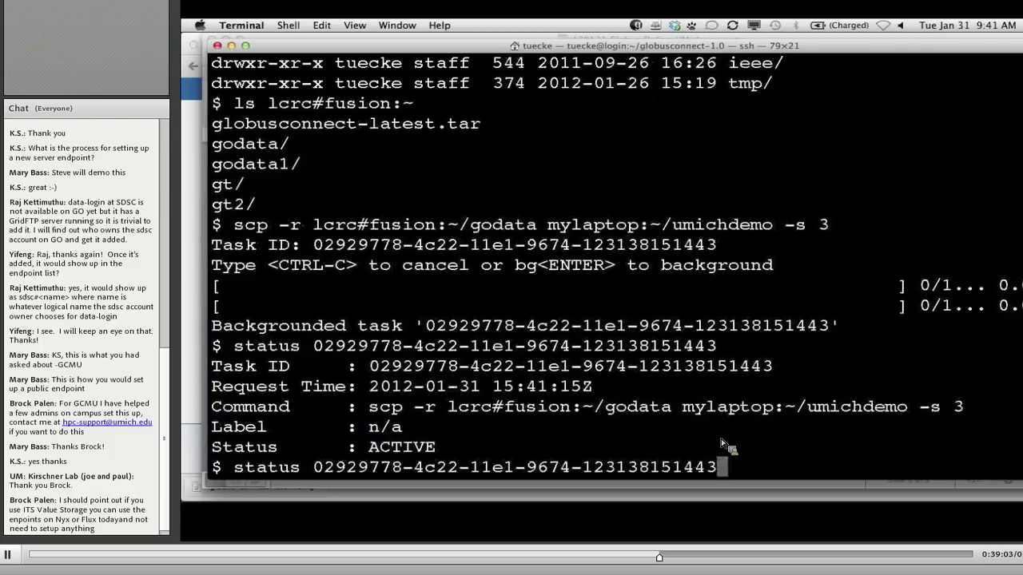
key(ctrl+a)
key(alt+d)
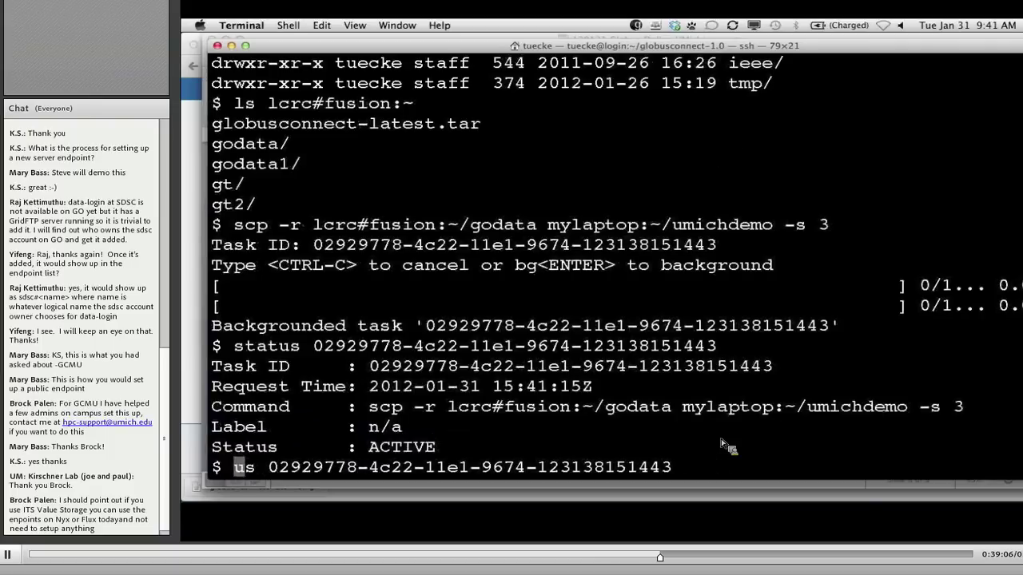
text(detail)
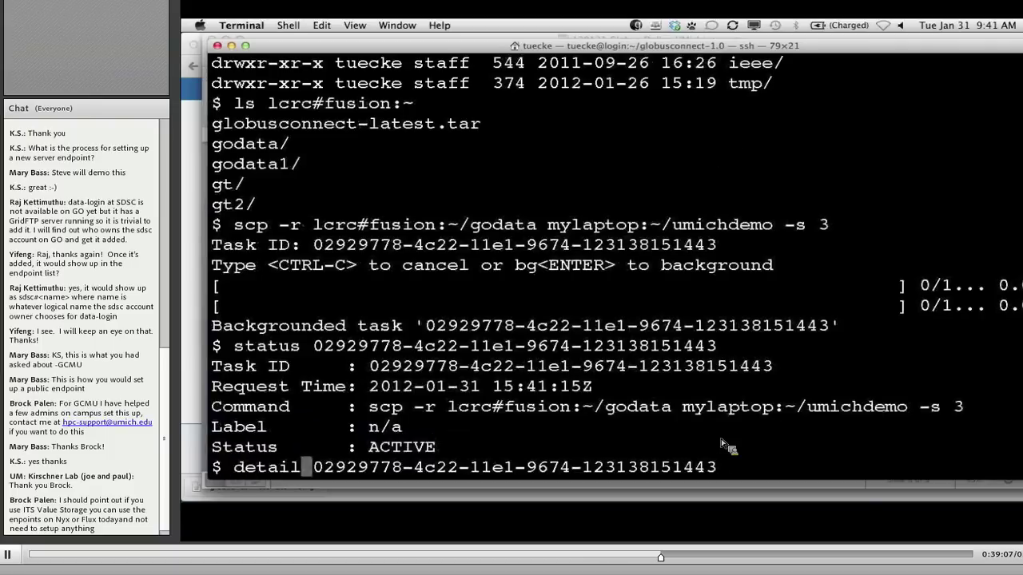
text(s)
key(Return)
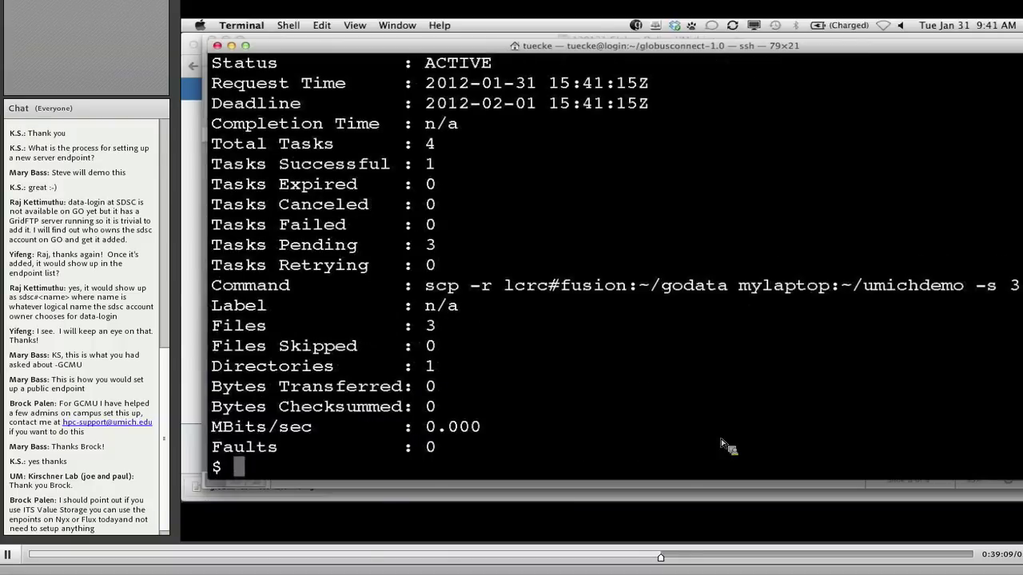
key(super+Tab)
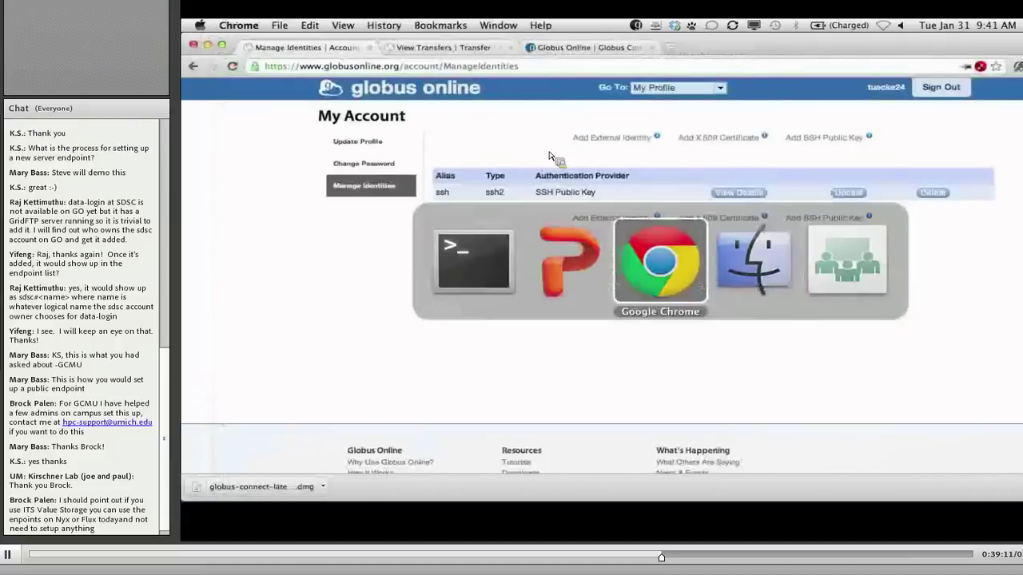
View Transfer Activity on the web and open the top ACTIVE task's details, then return to Terminal
click(443, 48)
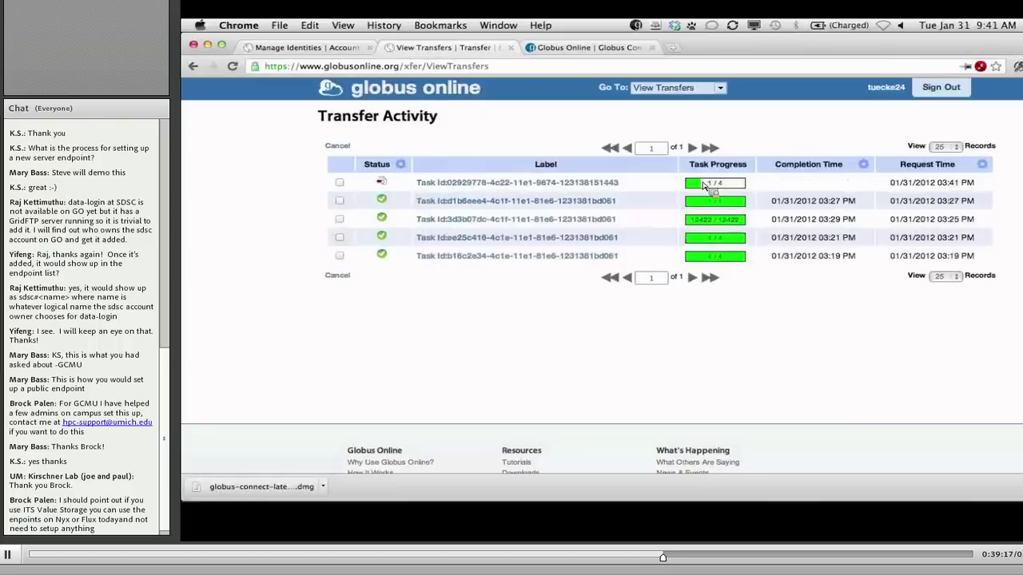
click(715, 186)
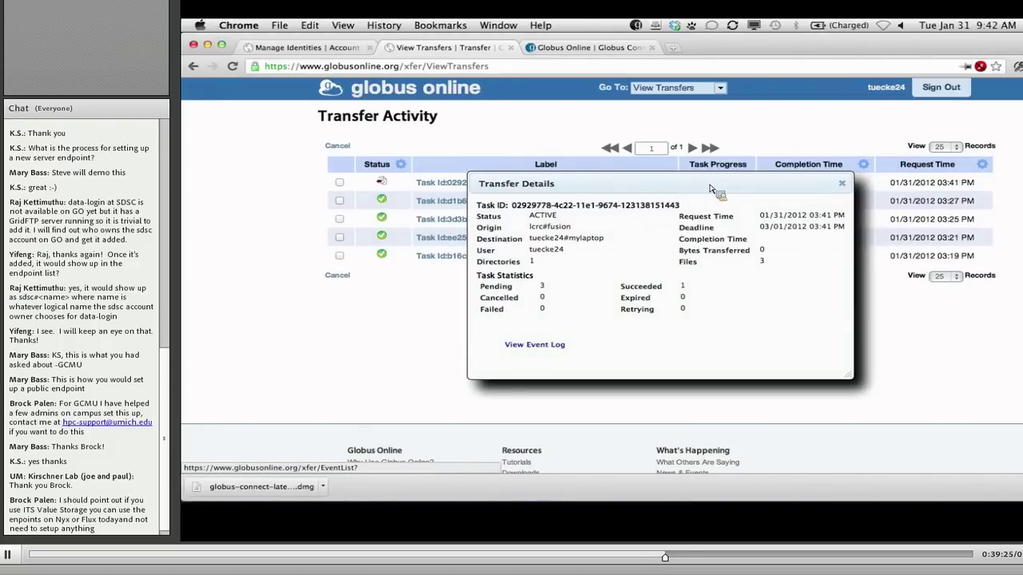
key(super+Tab)
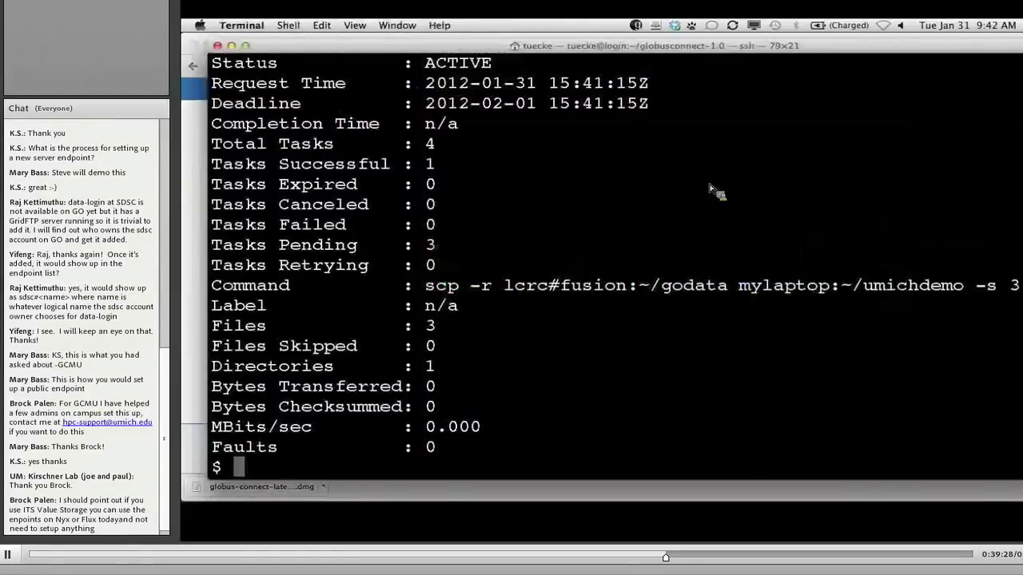
Query transfer status with status -a and plain status, then read the status -h usage help
text(status )
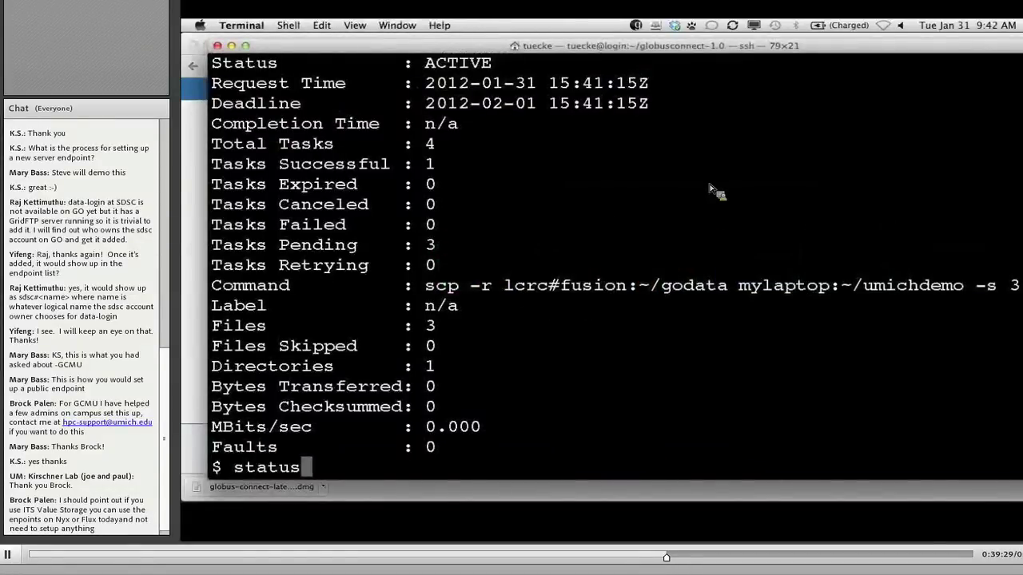
text(-a)
key(Return)
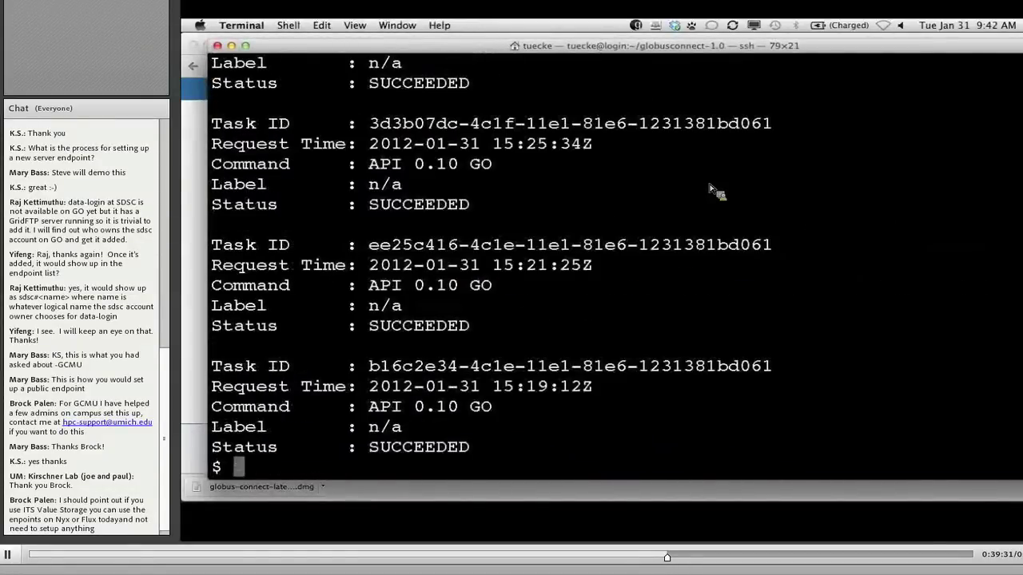
text(status)
key(Return)
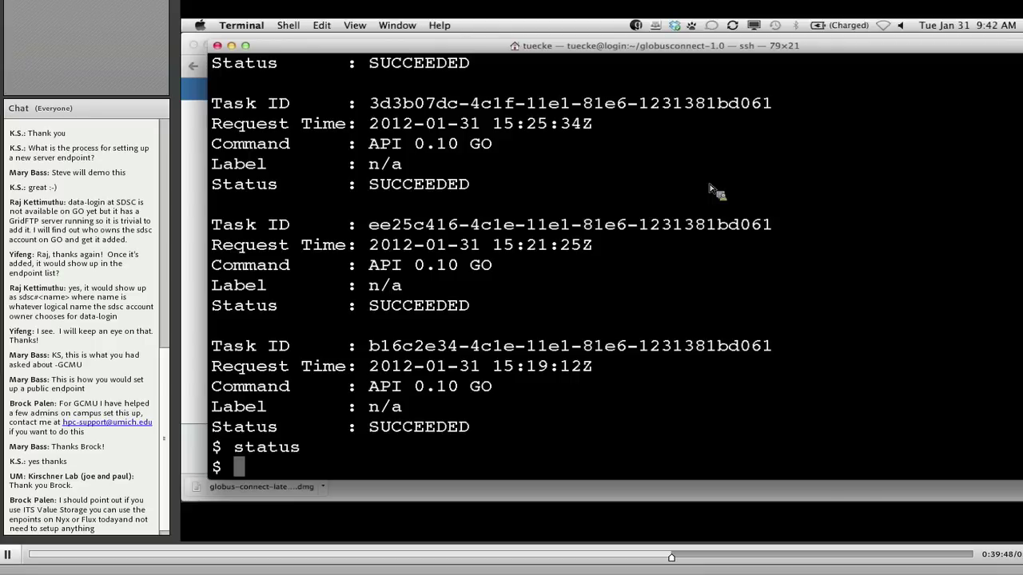
text(statu)
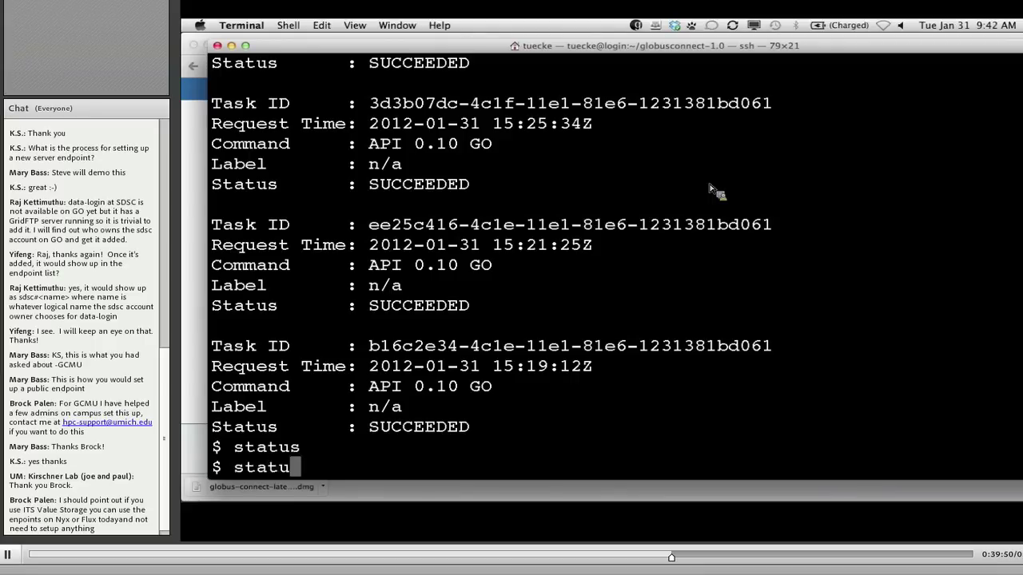
text(s -h)
key(Return)
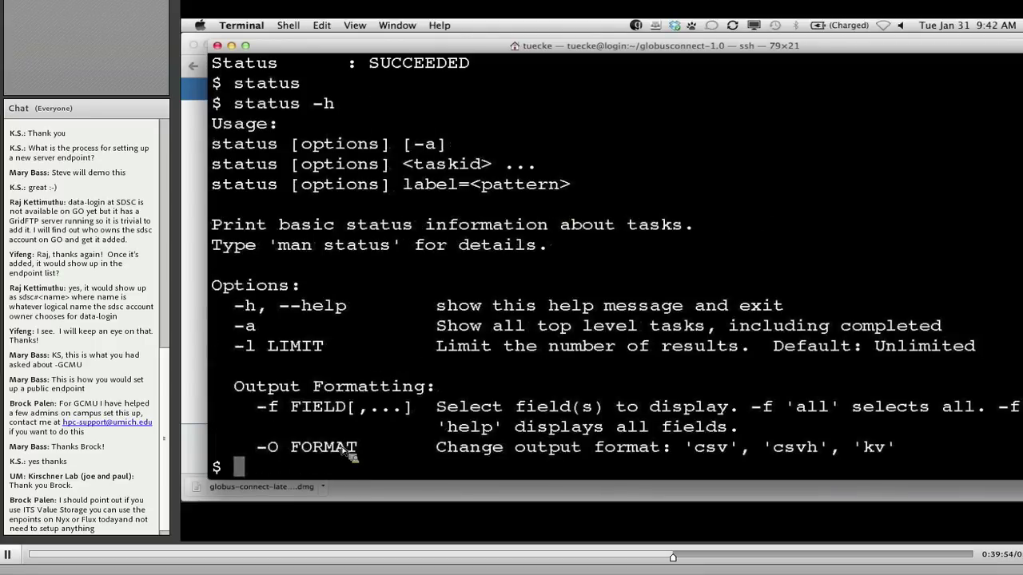
List the available status output fields with status -a -O kv -f help
drag(358, 448, 341, 419)
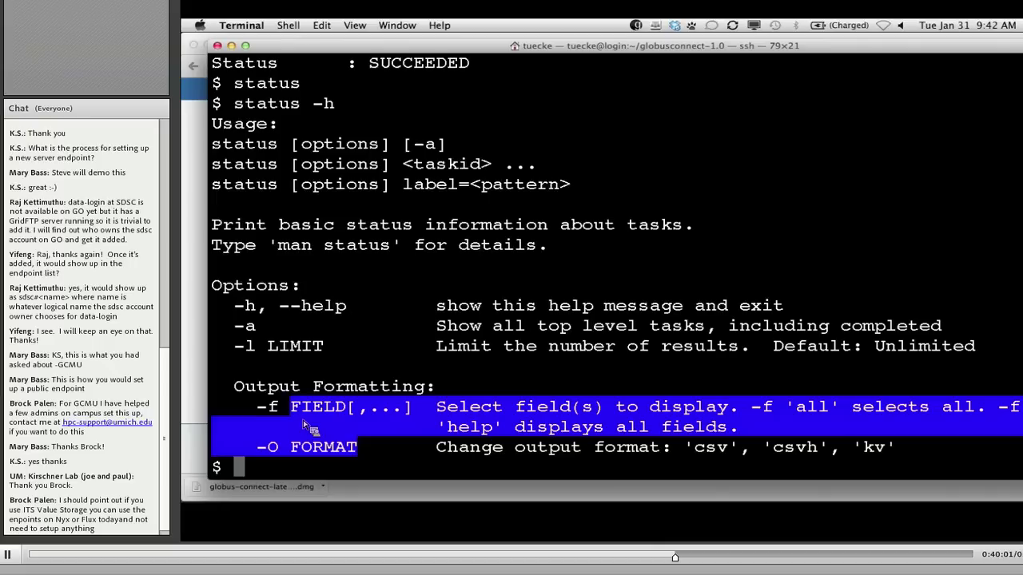
key(Up)
key(BackSpace)
text(a )
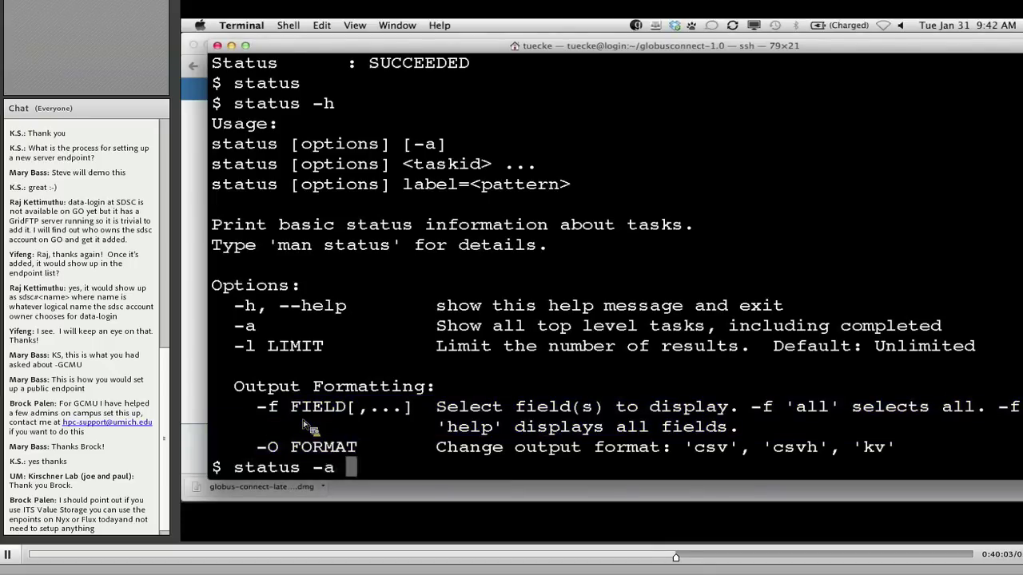
text(-O kv )
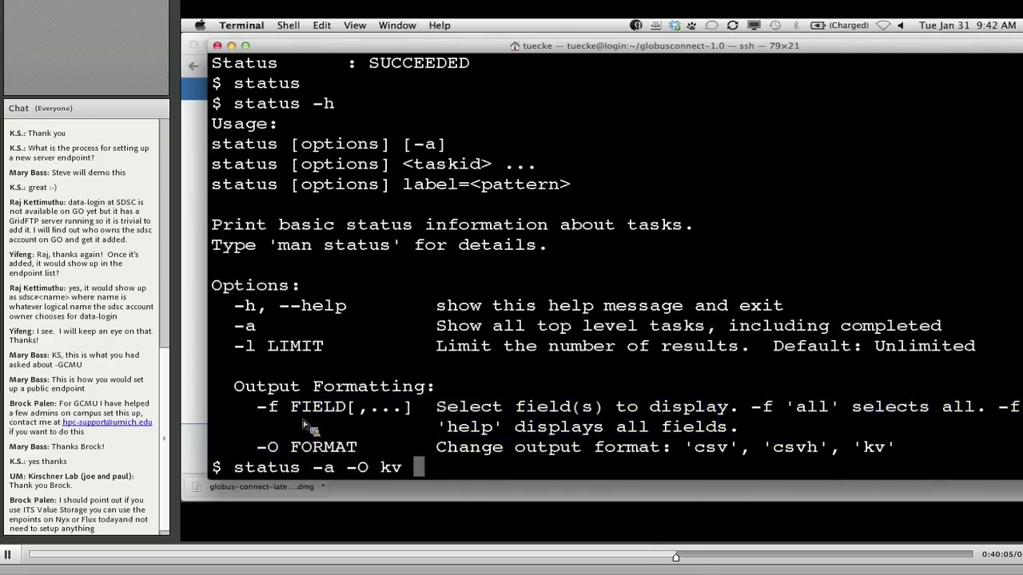
text(-f help)
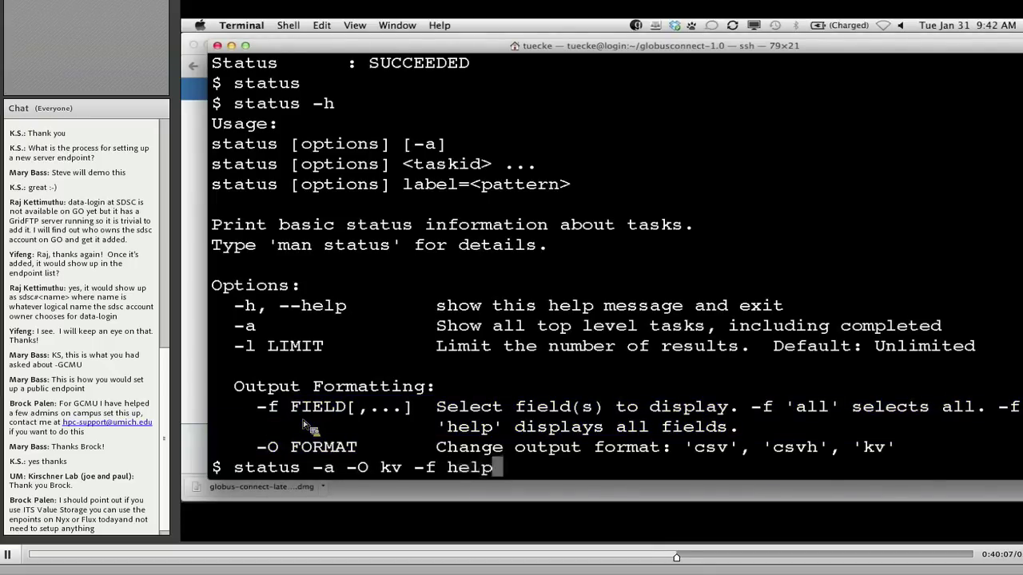
key(Return)
Run status -a -O kv -f status,taskid, fixing the 'satus' typo, to show five SUCCEEDED tasks
key(Up)
key(BackSpace)
key(BackSpace)
key(BackSpace)
key(BackSpace)
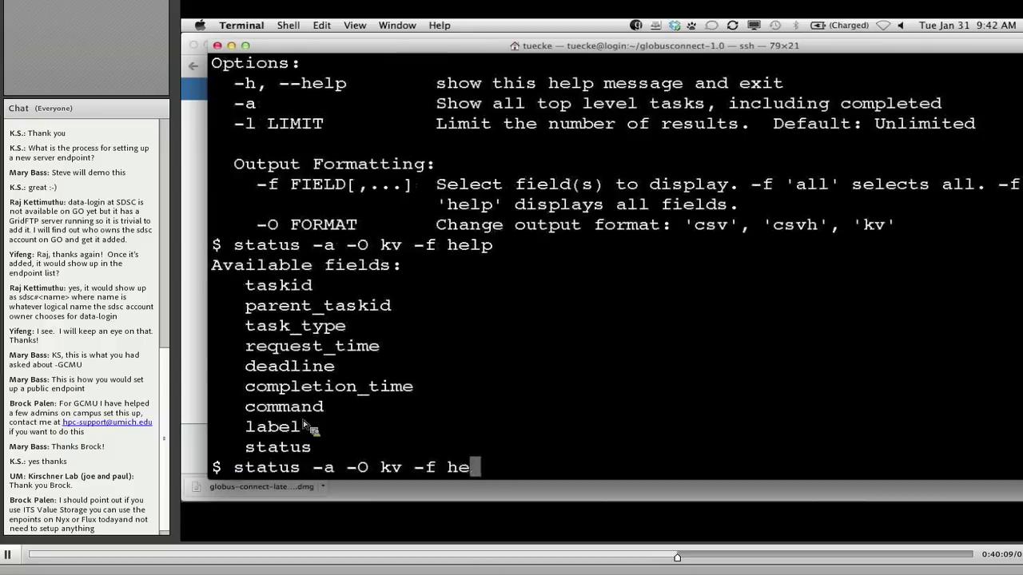
text(sat)
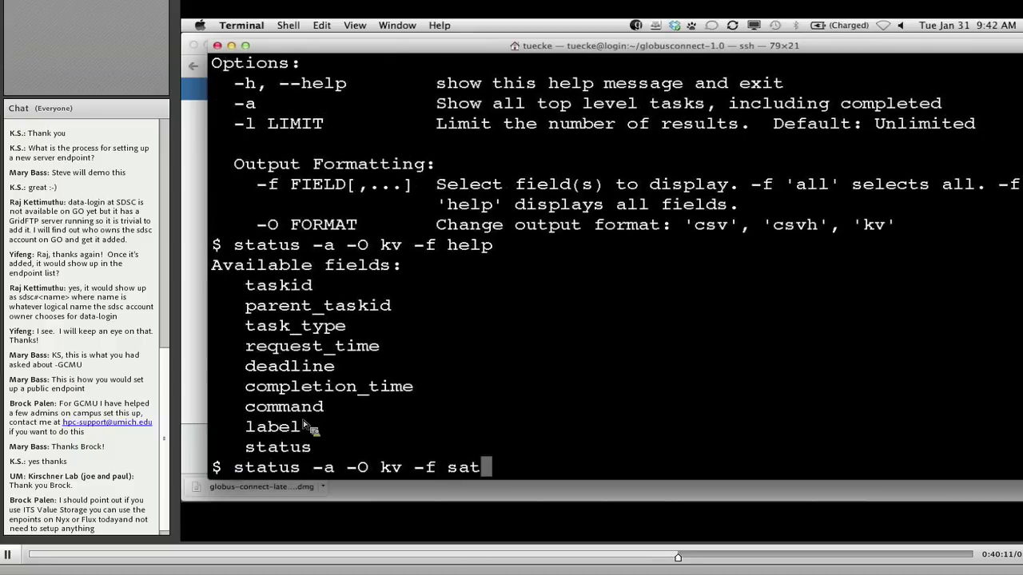
text(us,taskid)
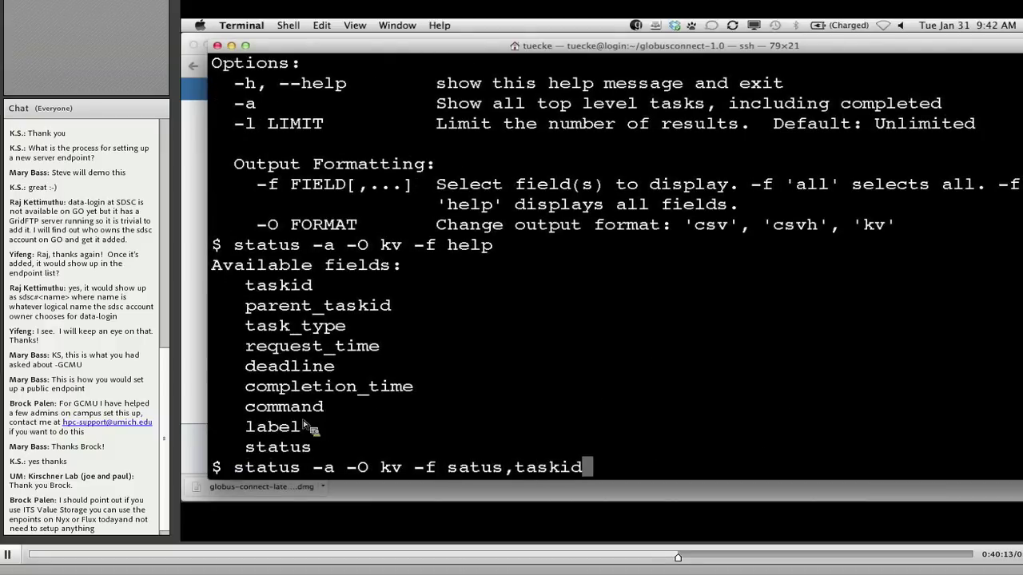
key(Return)
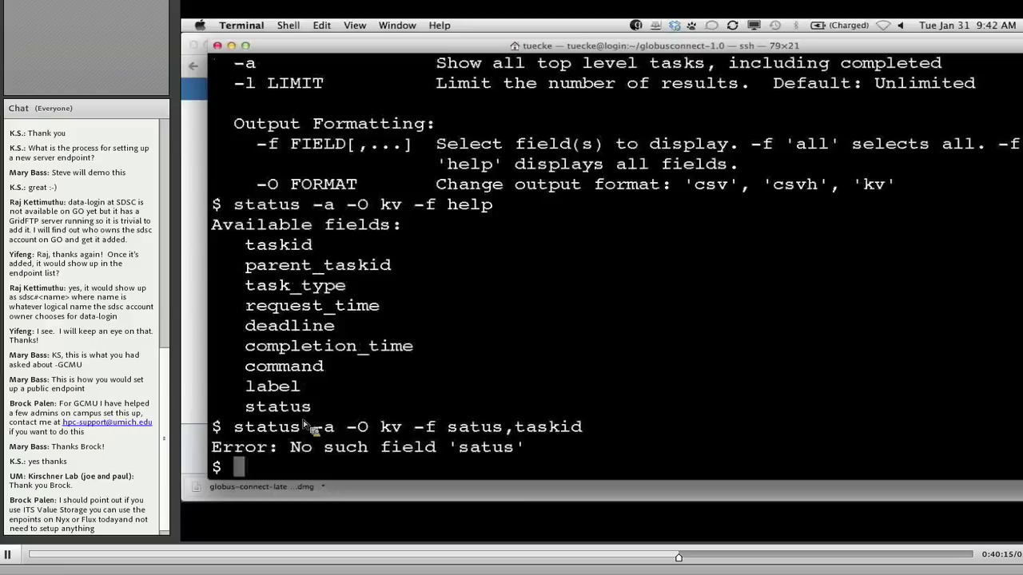
key(Up)
key(Left)
key(Left)
key(Left)
key(Left)
key(Left)
key(Left)
key(Left)
key(Left)
key(Left)
key(Left)
key(Left)
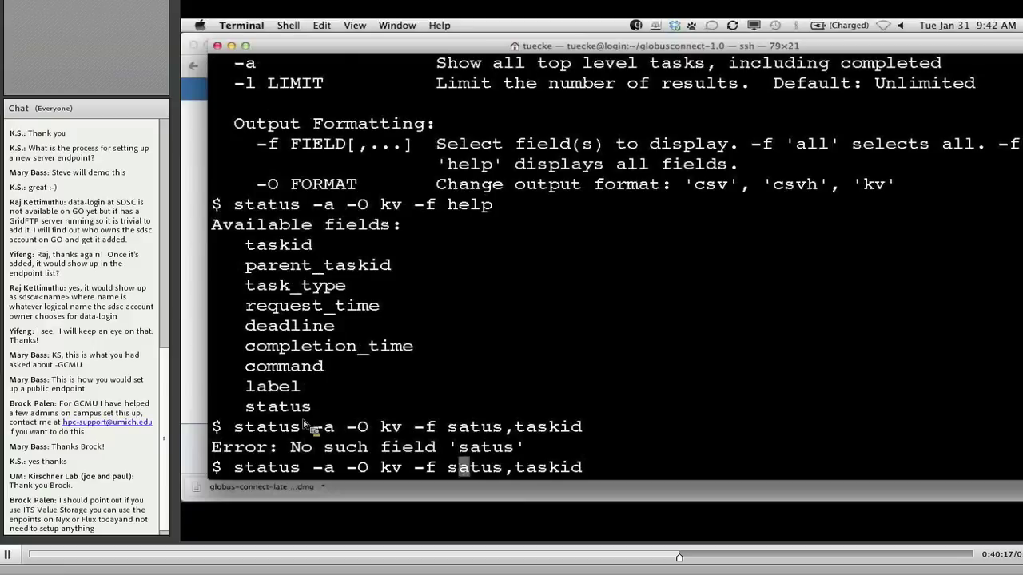
text(t)
key(Return)
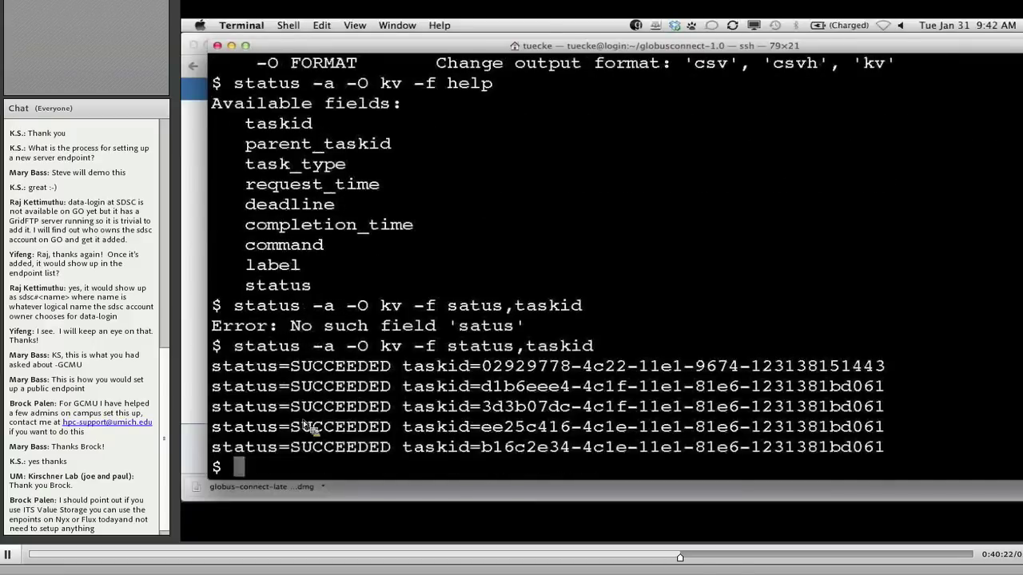
double_click(293, 355)
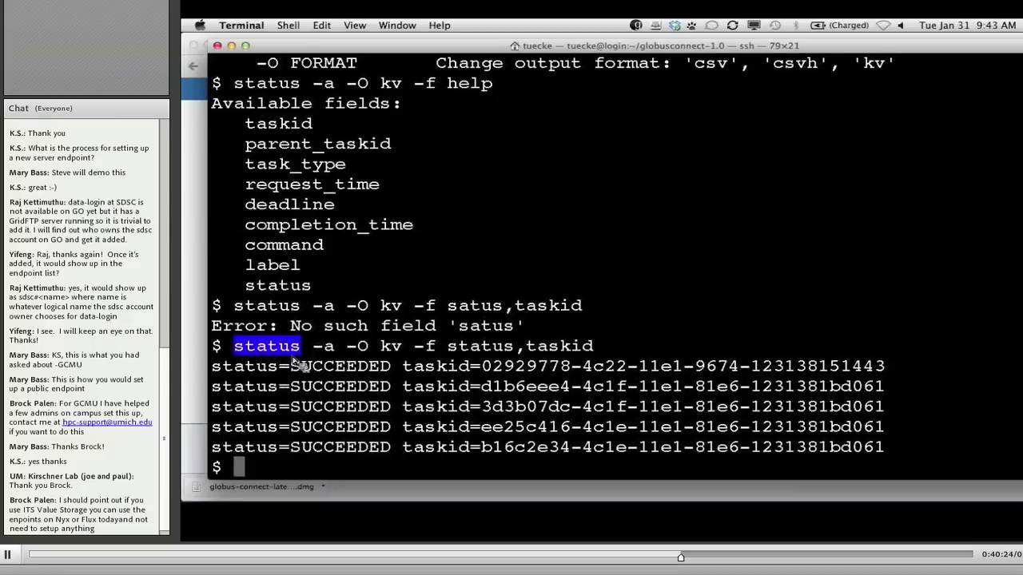
drag(293, 358, 561, 355)
key(super+c)
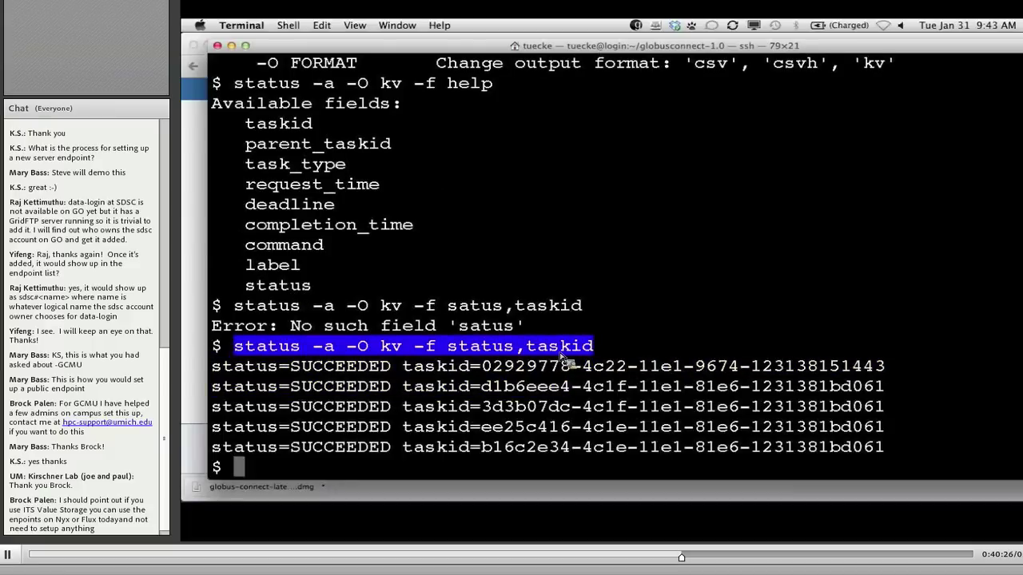
Exit the CLI and run the status query over ssh piped to grep FAILED, returning nothing
text(exit)
key(Return)
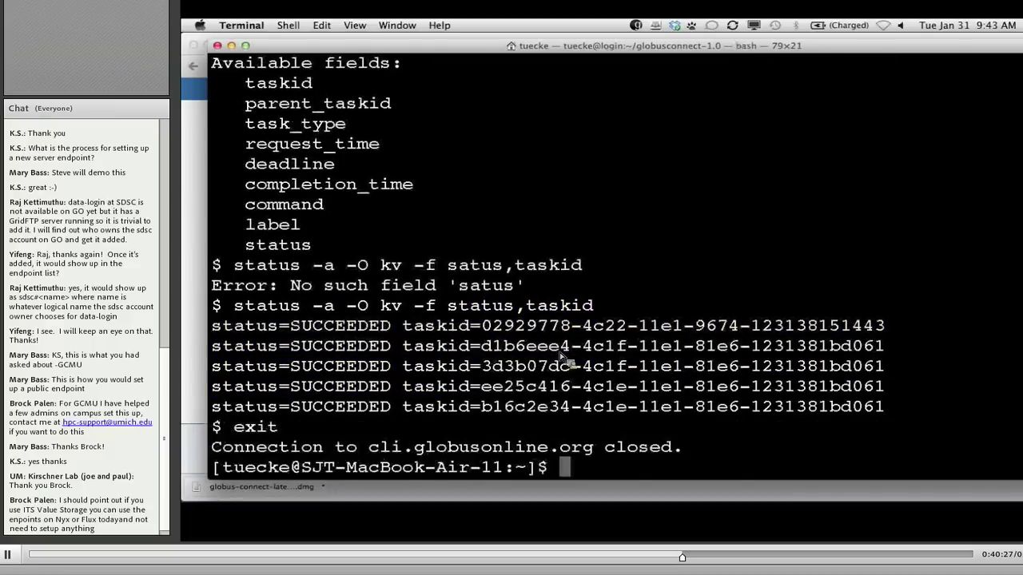
key(Return)
key(Return)
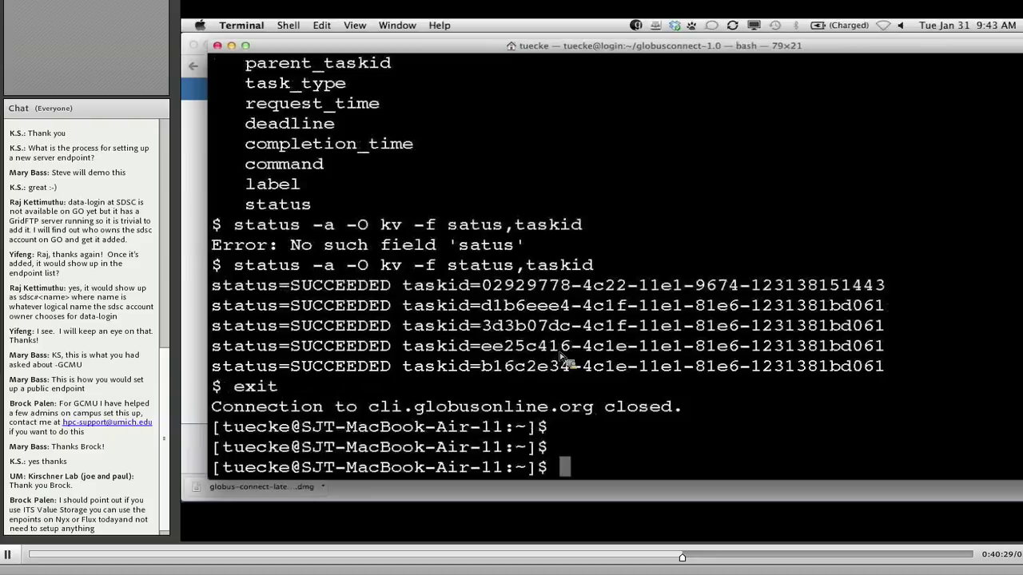
key(super+v)
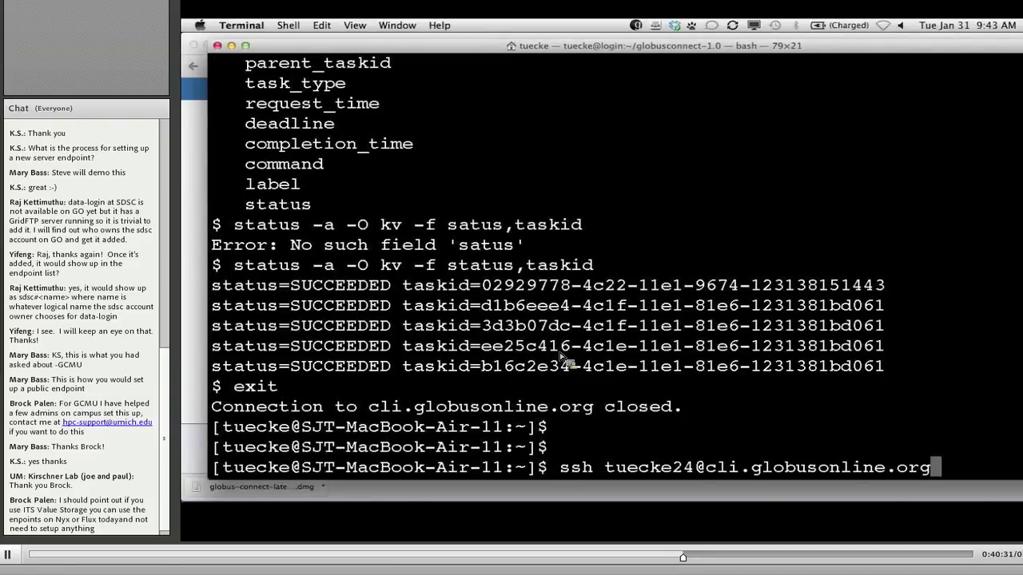
key(super+v)
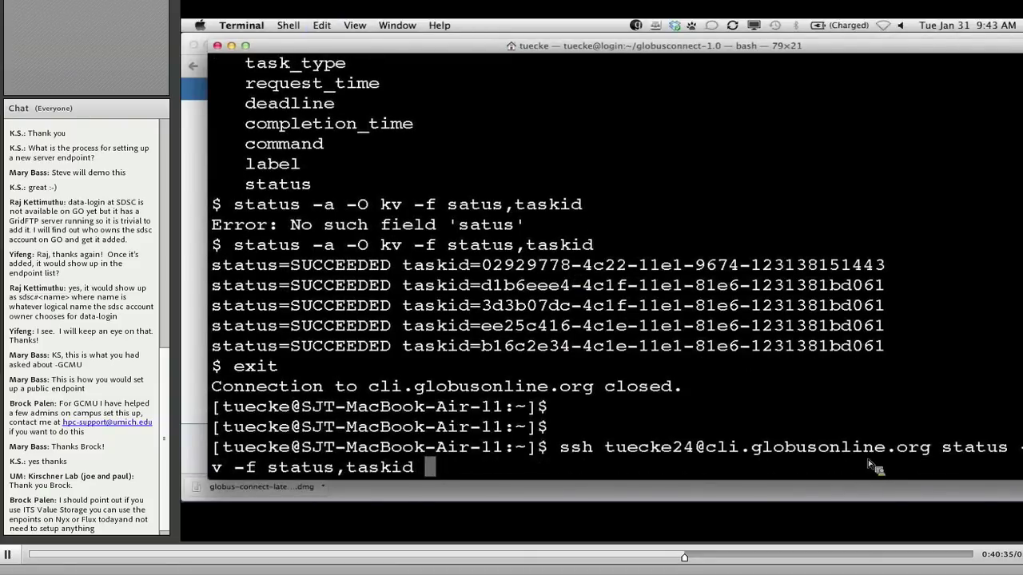
text(| )
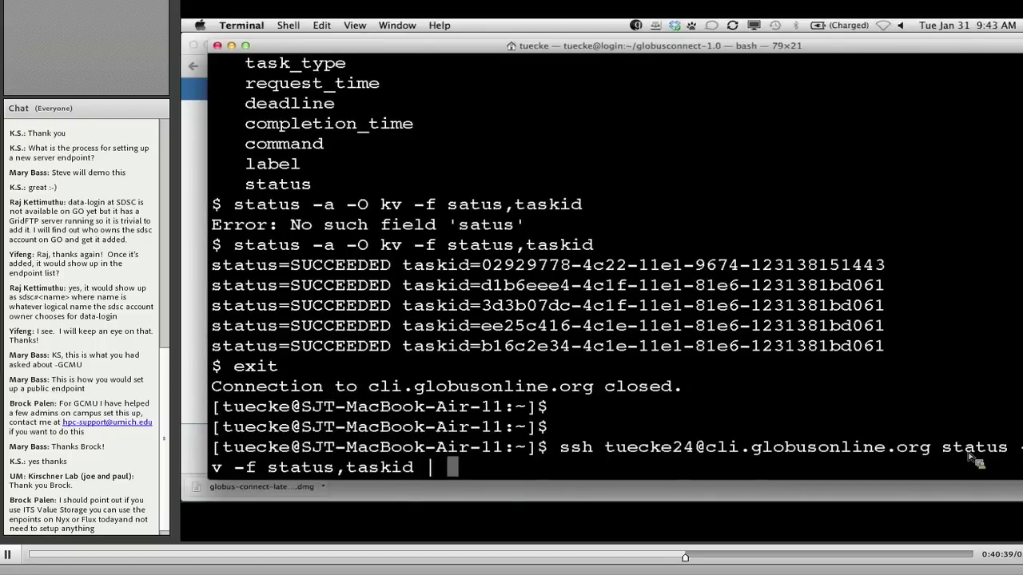
text(grep FAILED)
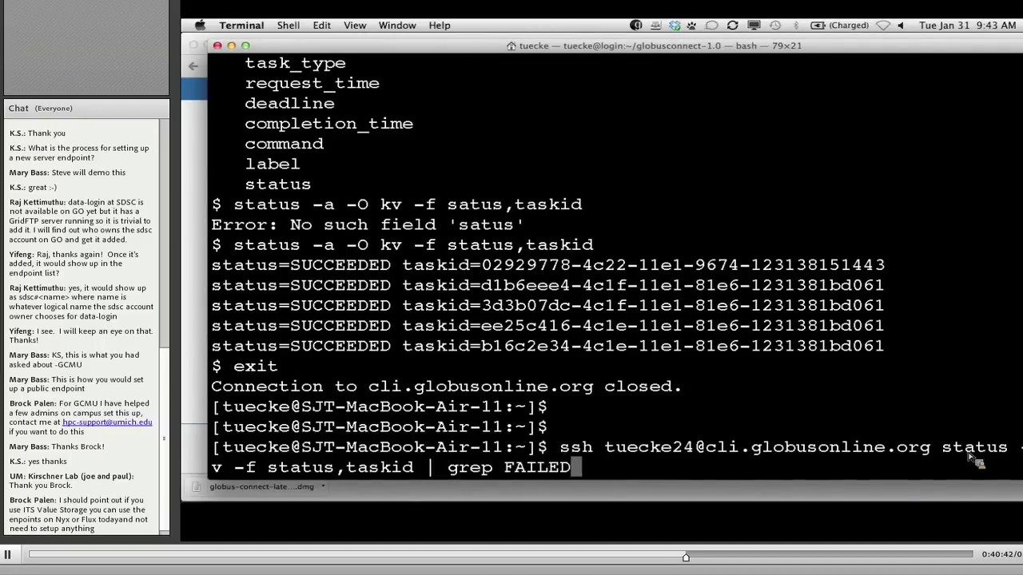
key(Return)
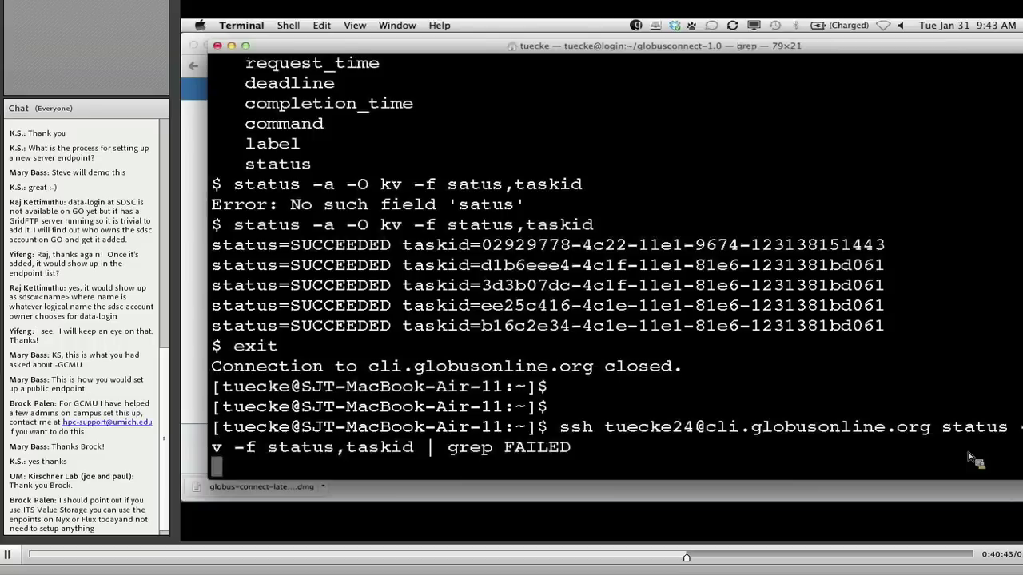
Rerun the ssh query with grep SUCC, listing five tasks, then cd into tutorial
key(Up)
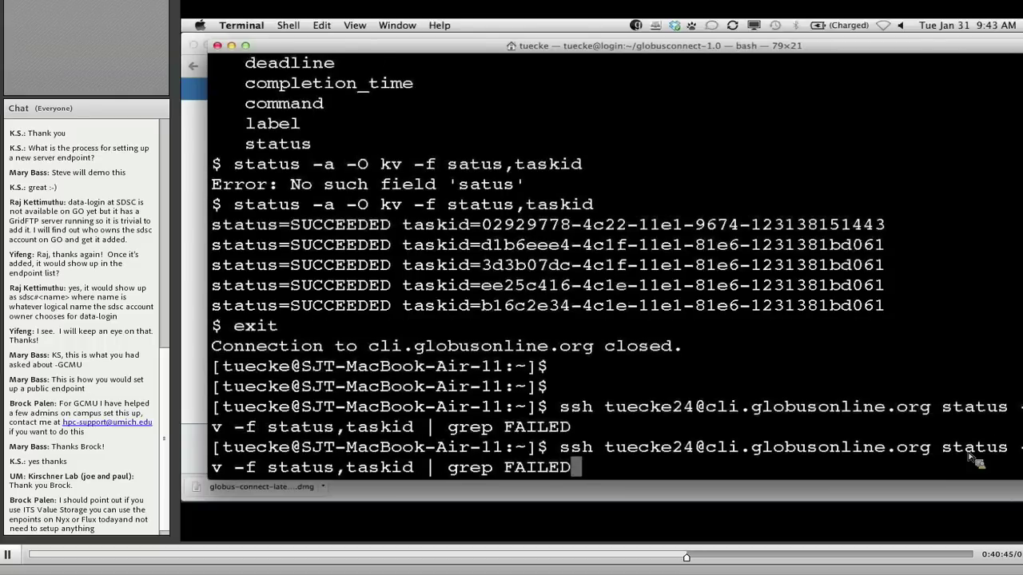
key(BackSpace)
key(BackSpace)
key(BackSpace)
key(BackSpace)
key(BackSpace)
key(BackSpace)
text(SUCC)
key(Return)
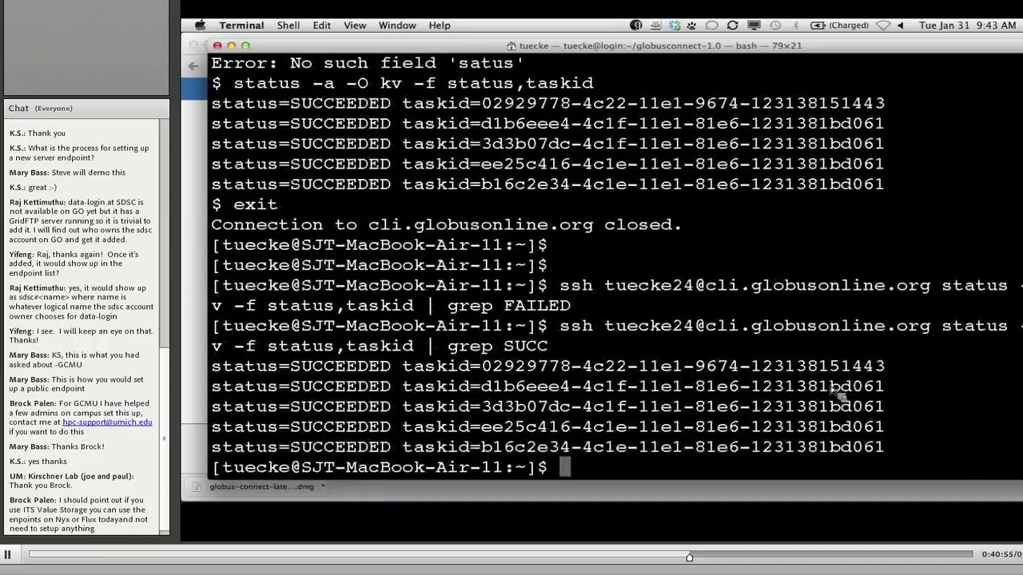
drag(593, 327, 1005, 336)
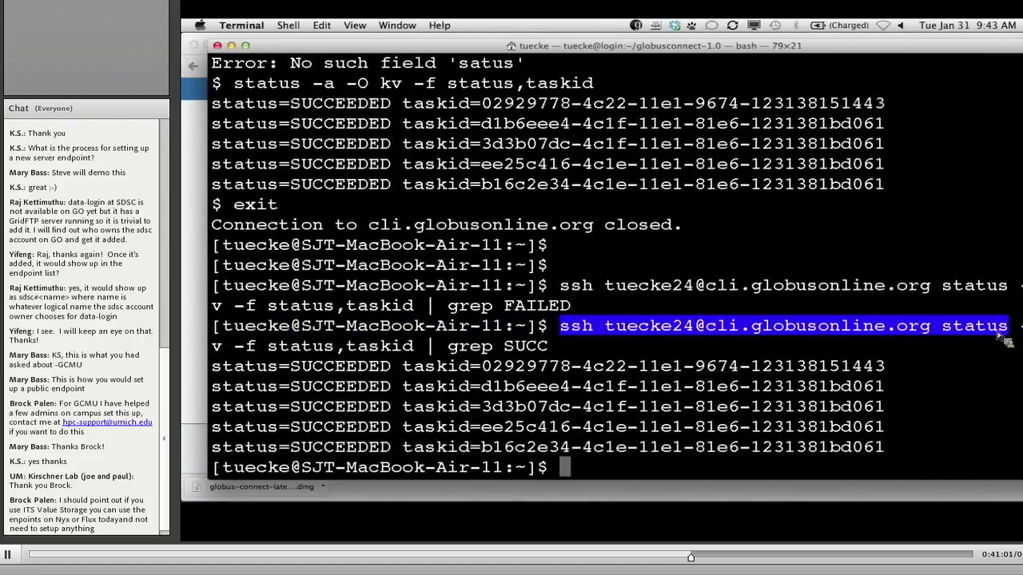
text(cd tutorial)
key(Return)
List the tutorial folder and open go-dir-xfer.sh in less
text(l)
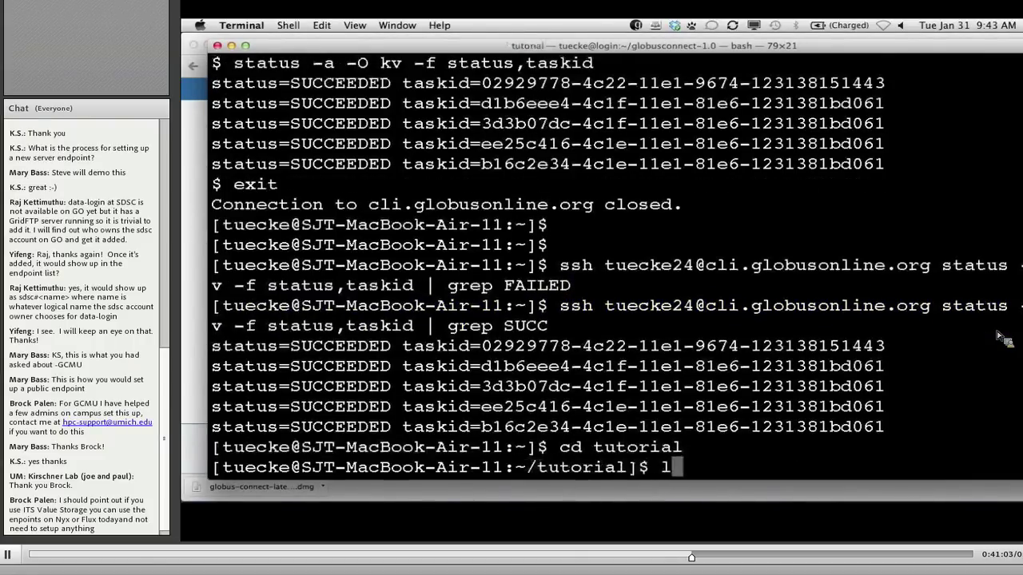
text(s)
key(Return)
text(less go)
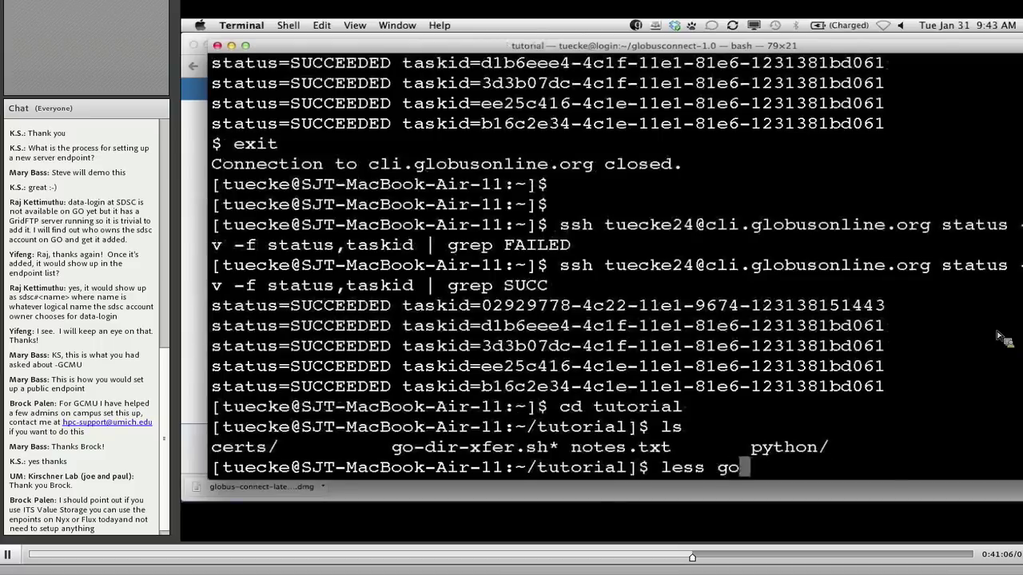
key(Tab)
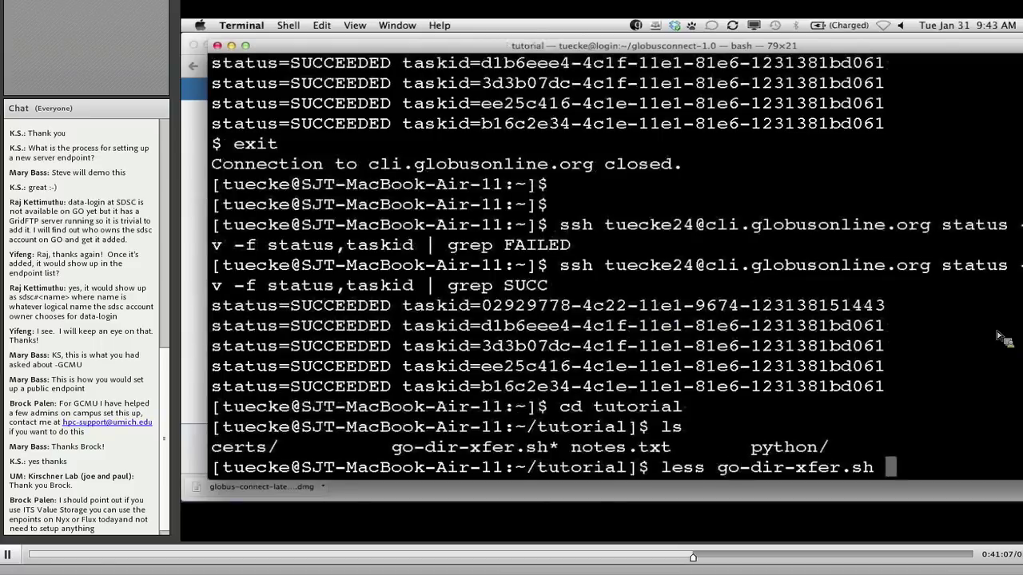
key(Return)
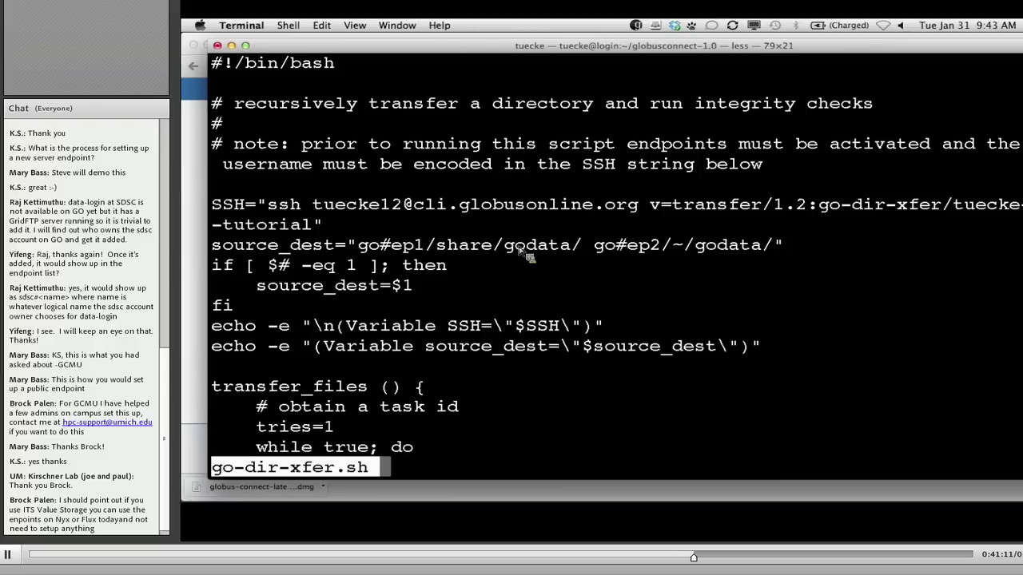
Highlight the SSH login string and its v=transfer/1.2 version part in the SSH= line
drag(268, 206, 639, 206)
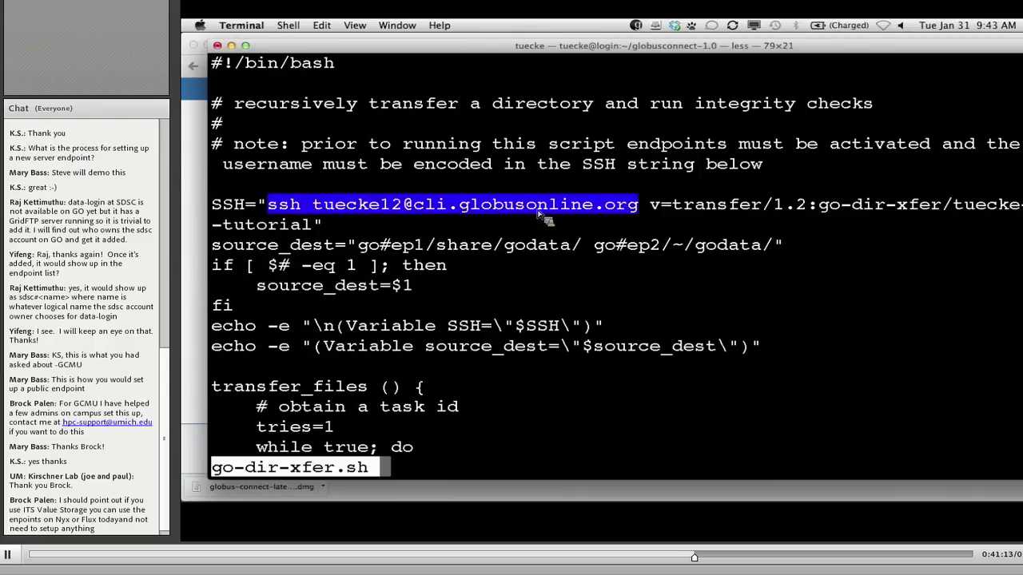
drag(544, 214, 649, 209)
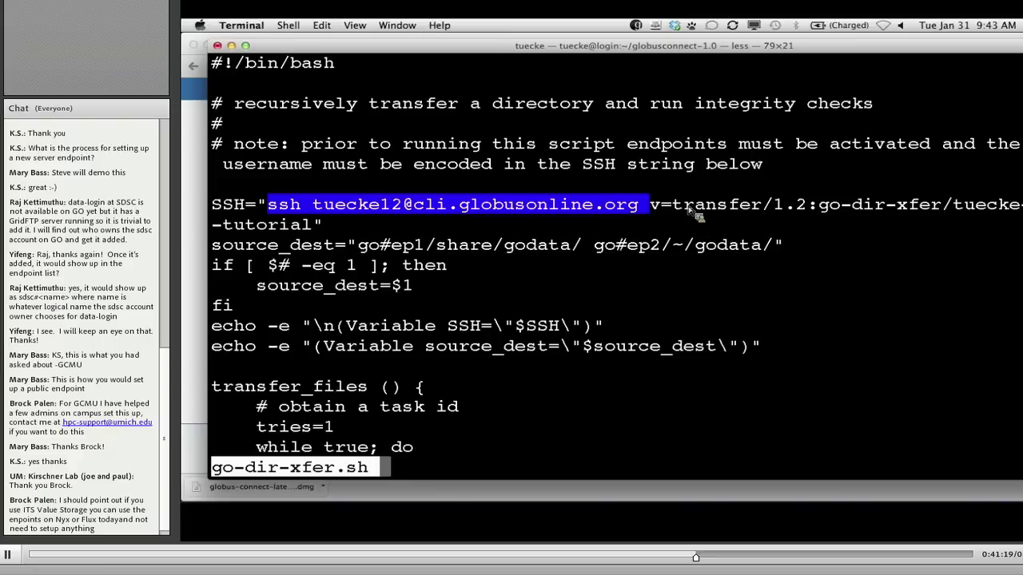
drag(651, 206, 1002, 217)
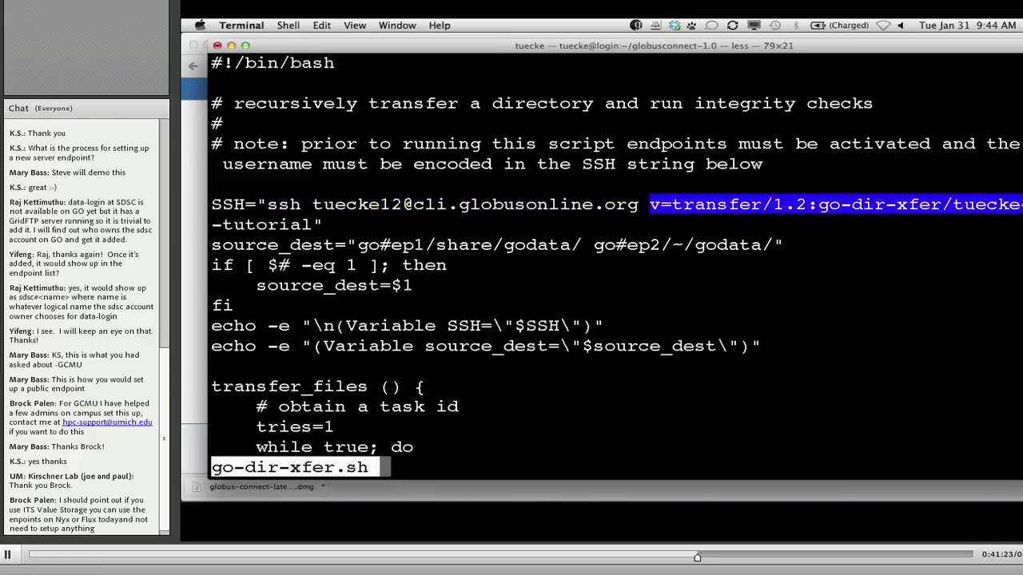
drag(665, 209, 807, 209)
double_click(734, 209)
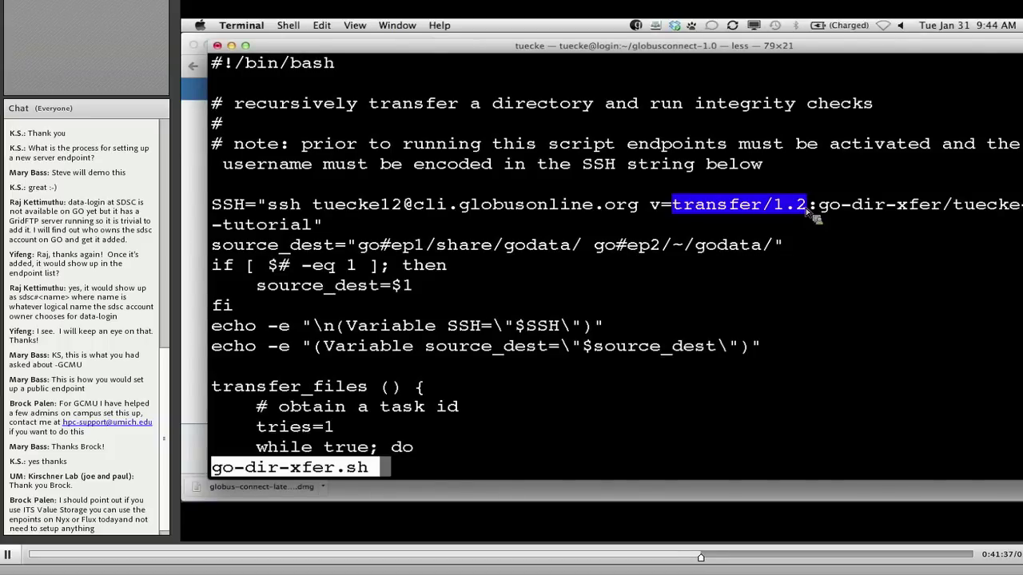
Scroll through the script, highlighting the task-id generation line and the wait and details lines
scroll(756, 229, down, 2)
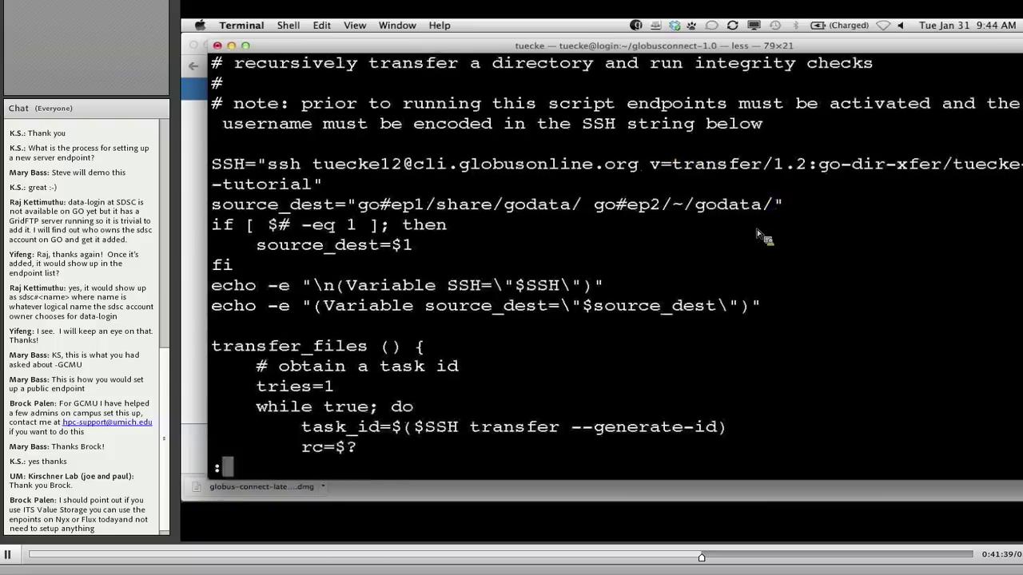
scroll(757, 229, down, 6)
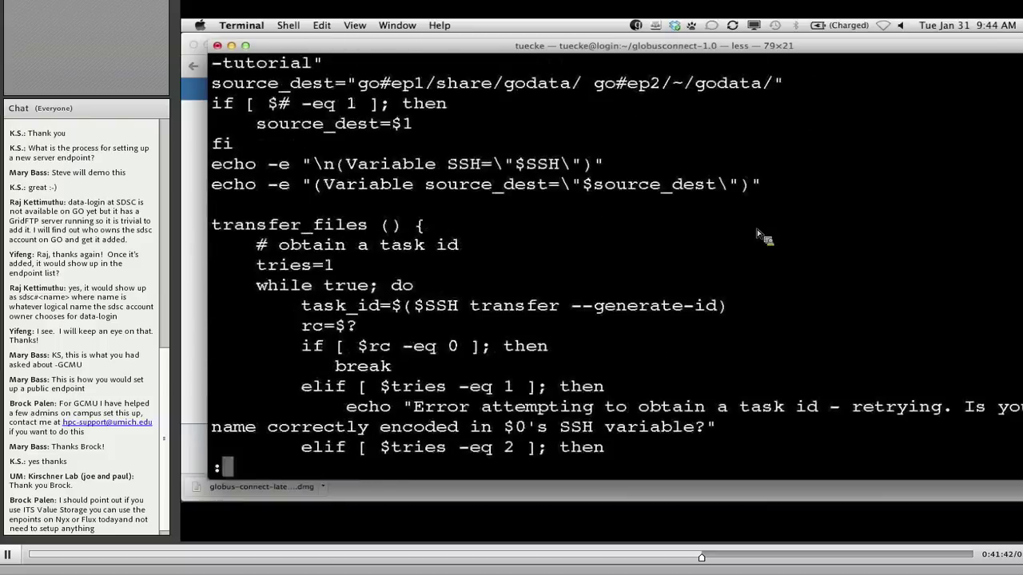
scroll(756, 229, down, 4)
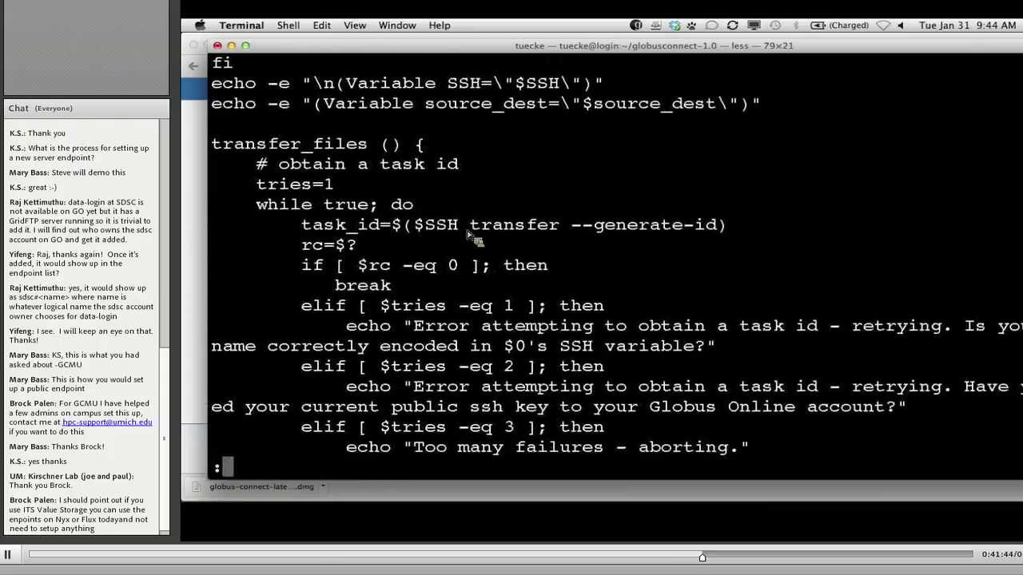
triple_click(454, 230)
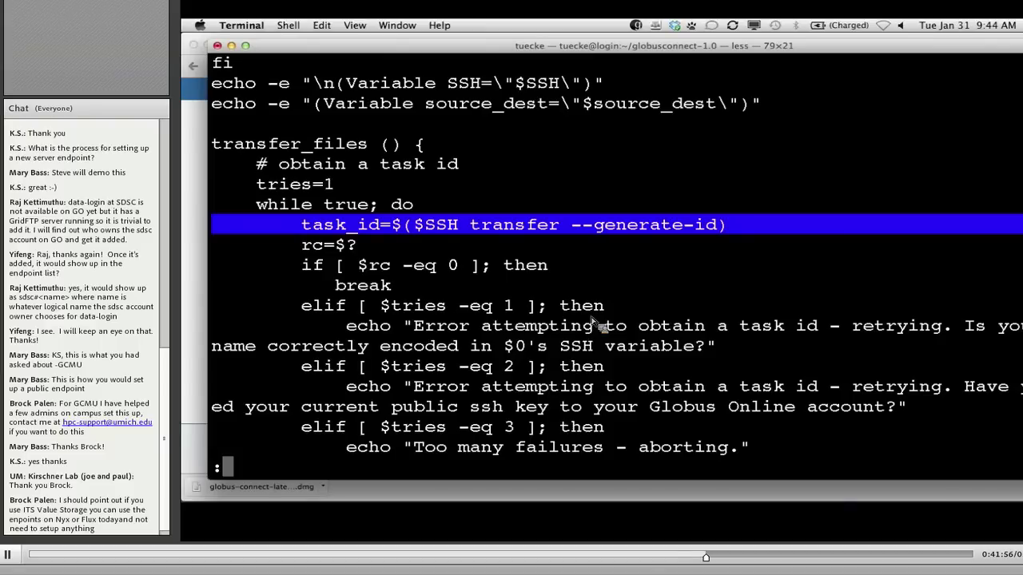
scroll(593, 322, down, 5)
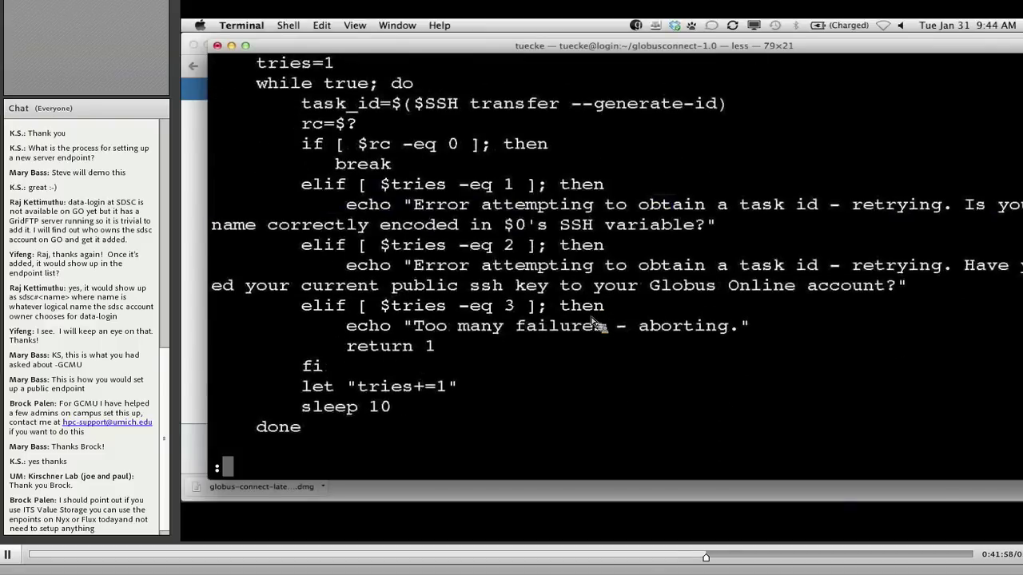
scroll(593, 322, down, 3)
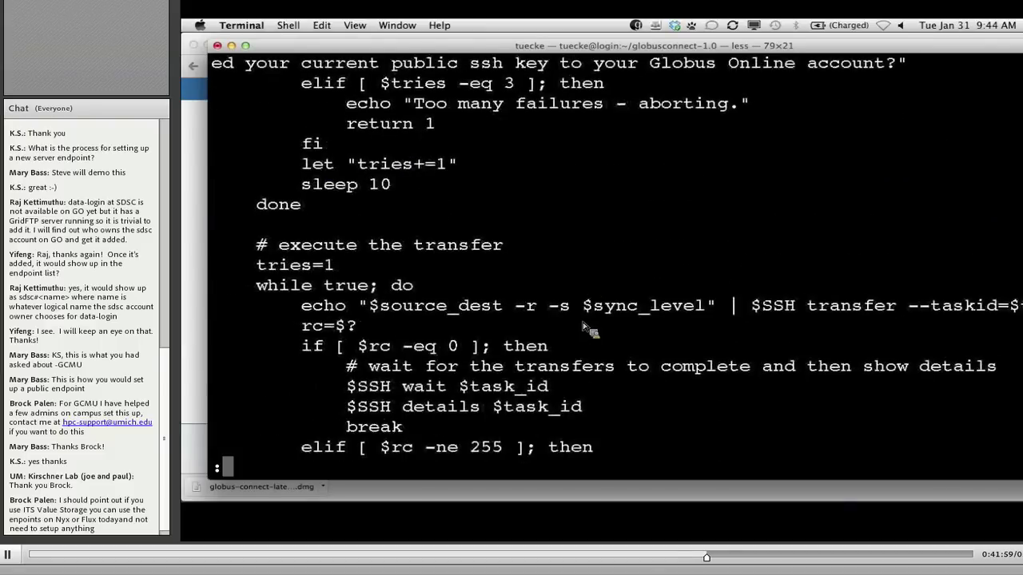
drag(494, 348, 485, 351)
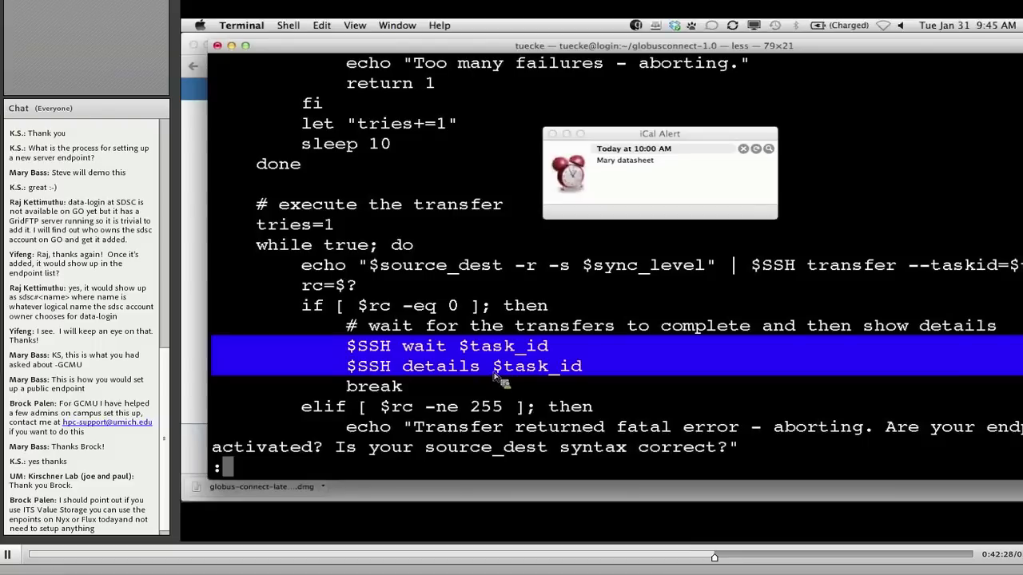
Dismiss the calendar reminder and close Chrome's Transfer Details popup to show all five completed transfers
click(553, 134)
key(super+Tab)
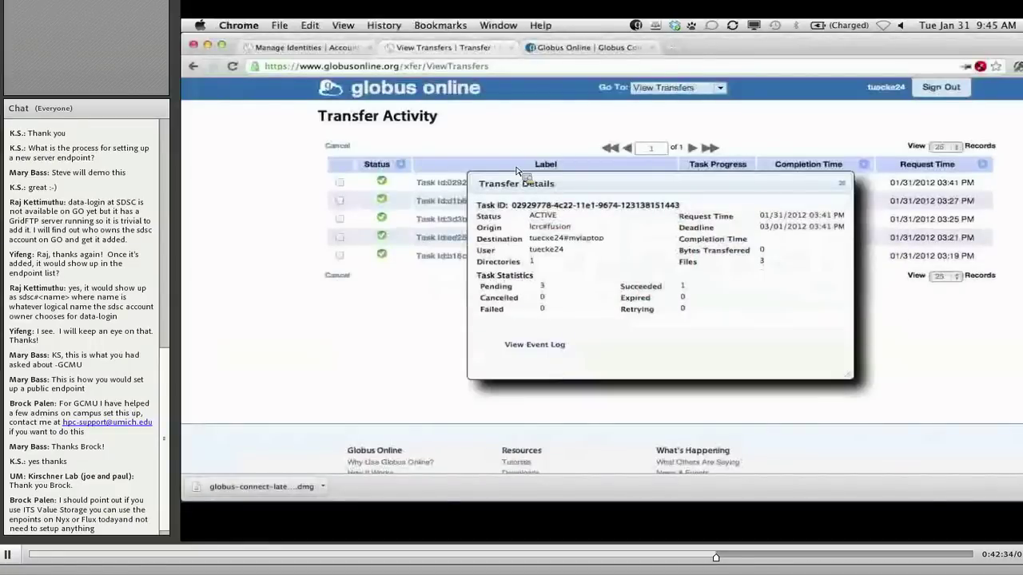
click(842, 183)
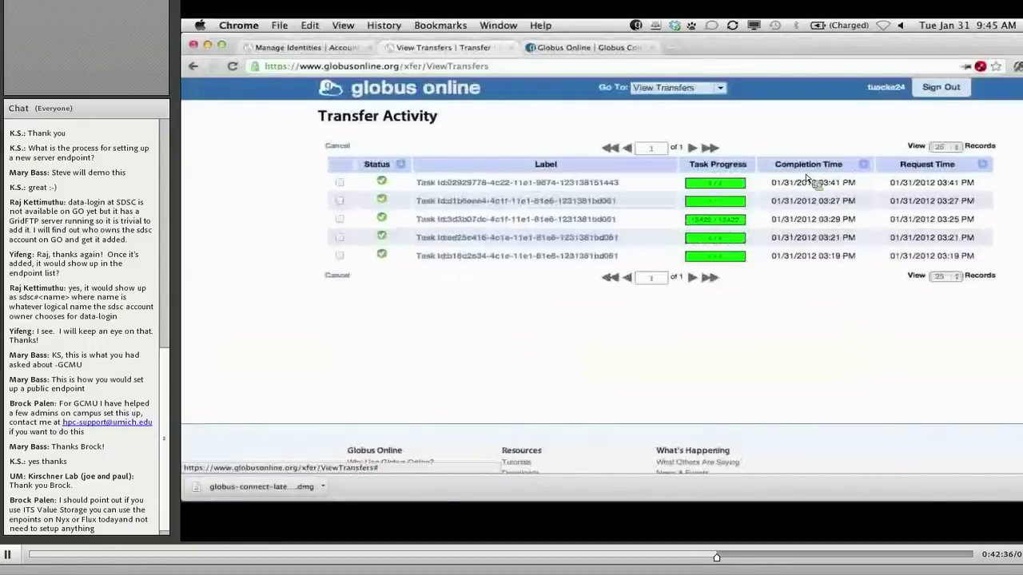
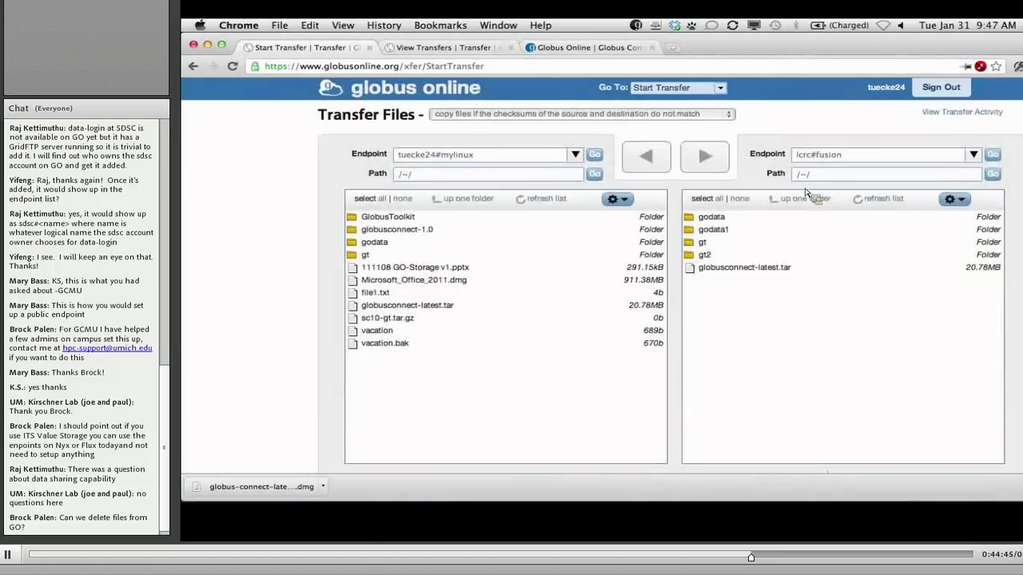
Select globusconnect-latest.tar, gt2 and godata1 on fusion and confirm deleting the 2 folders and 1 file
click(743, 272)
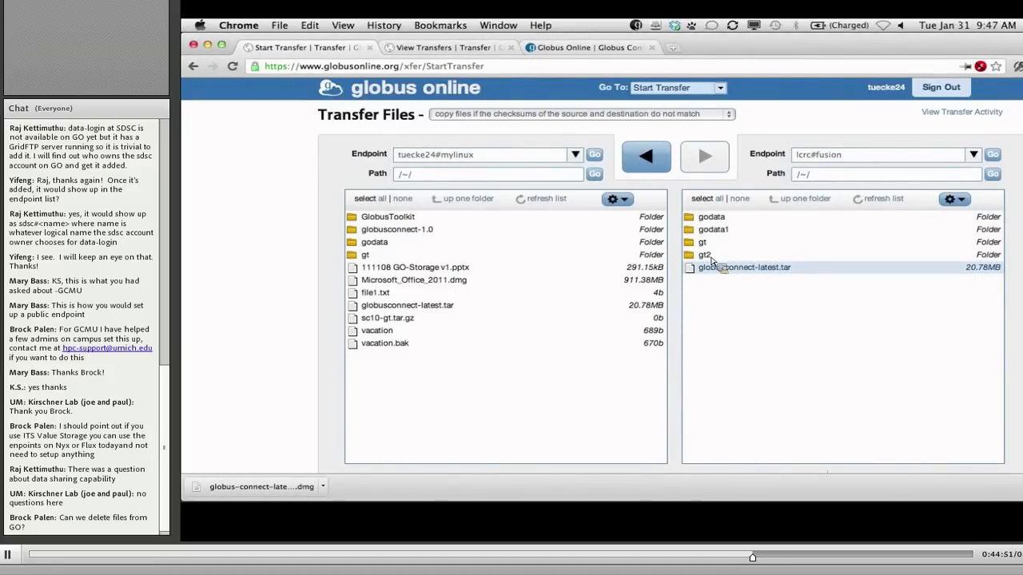
drag(712, 259, 965, 207)
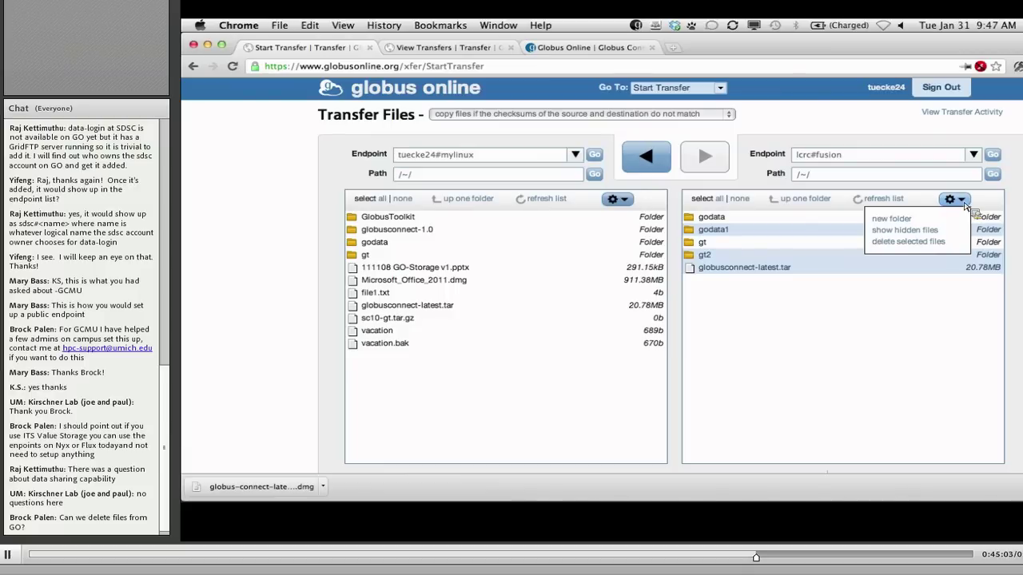
click(929, 244)
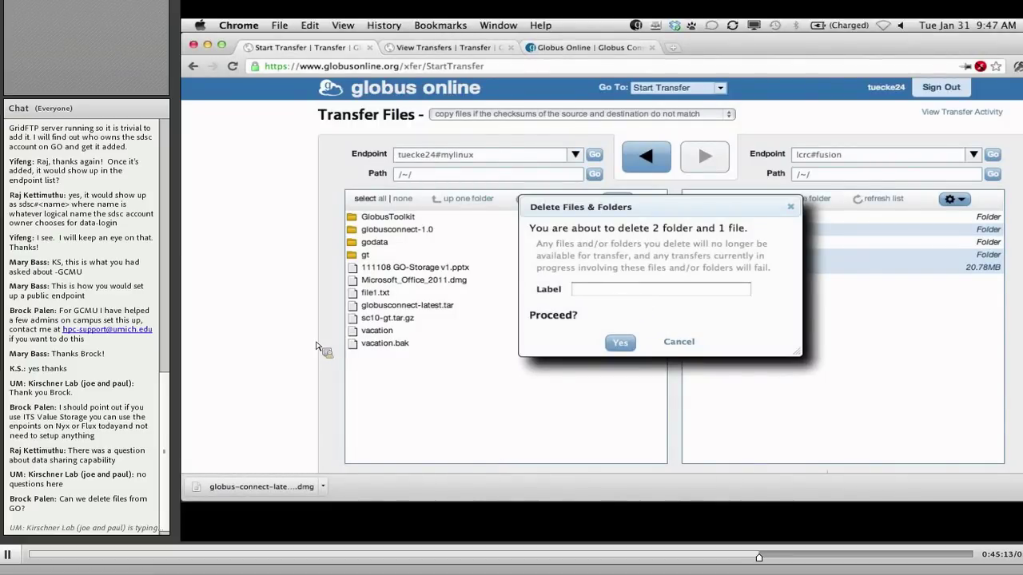
scroll(319, 345, down, 3)
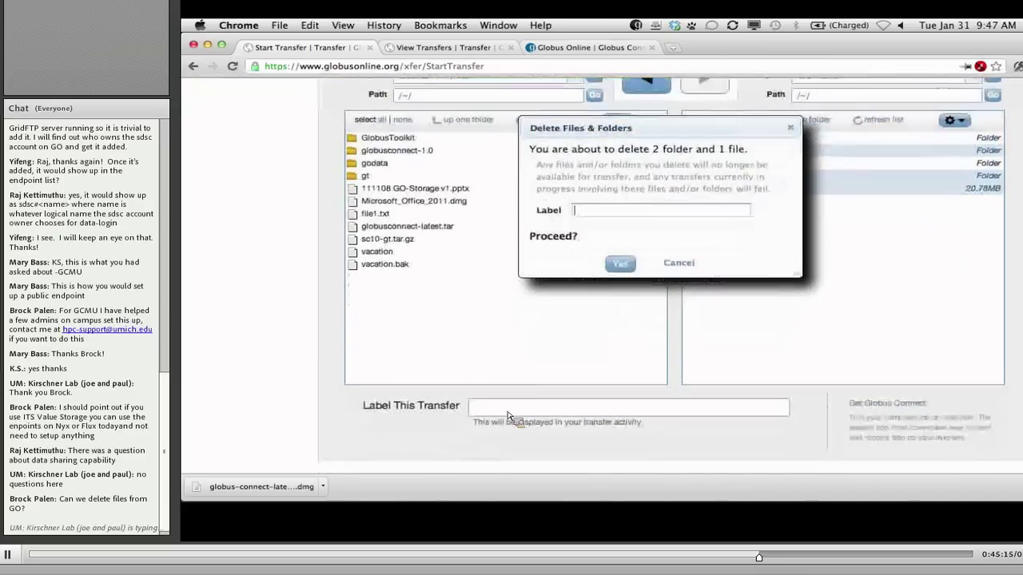
click(607, 257)
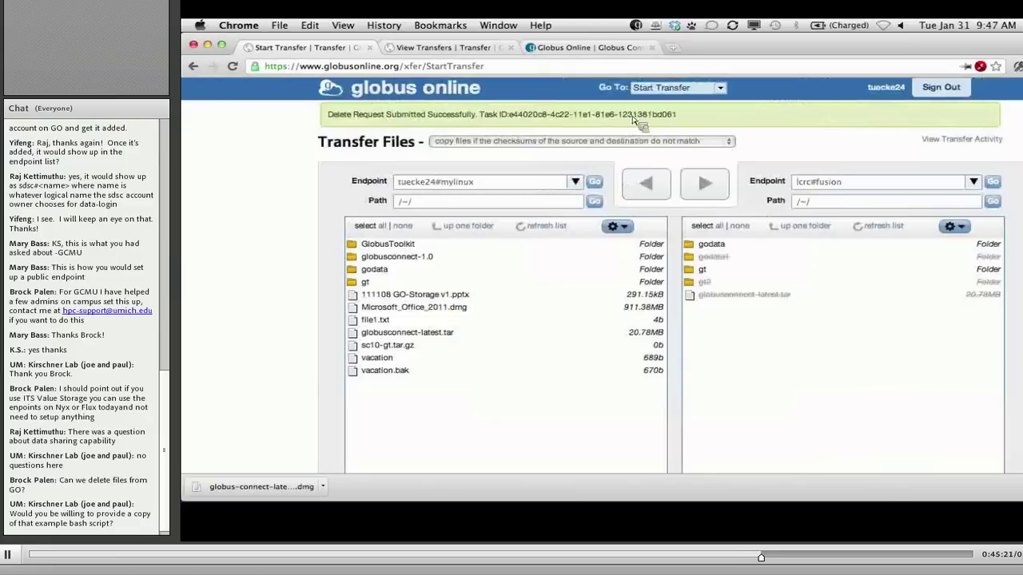
In Terminal, leave the script view, return home and rerun the successful-tasks status query
key(super+Tab)
key(super+Tab)
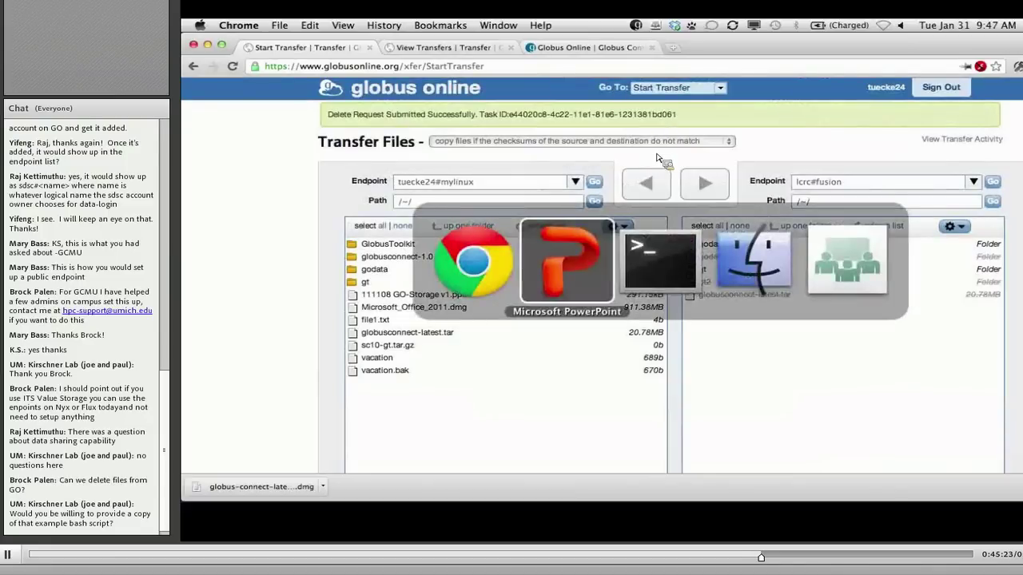
key(q)
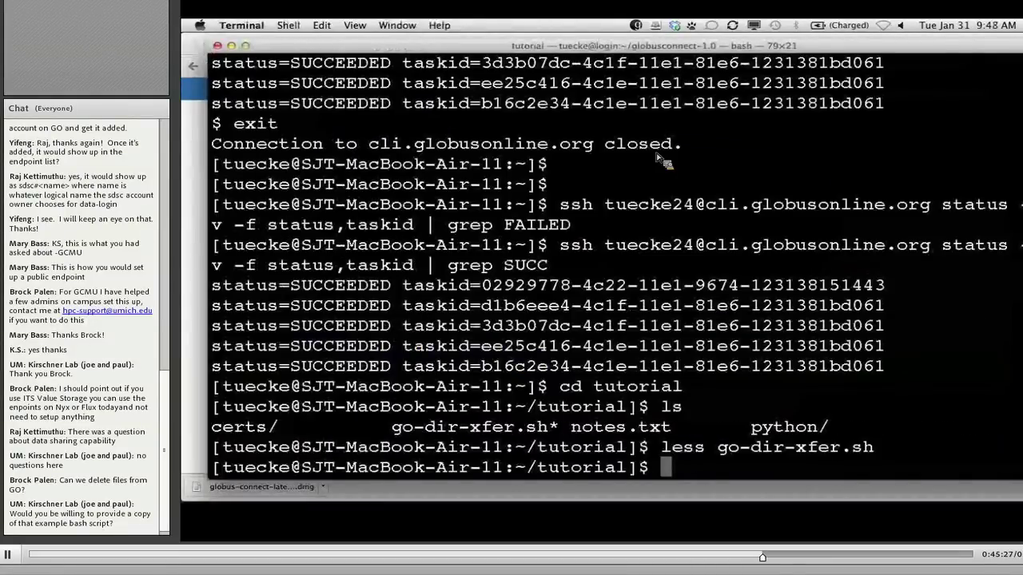
text(cd)
key(Return)
text(ls)
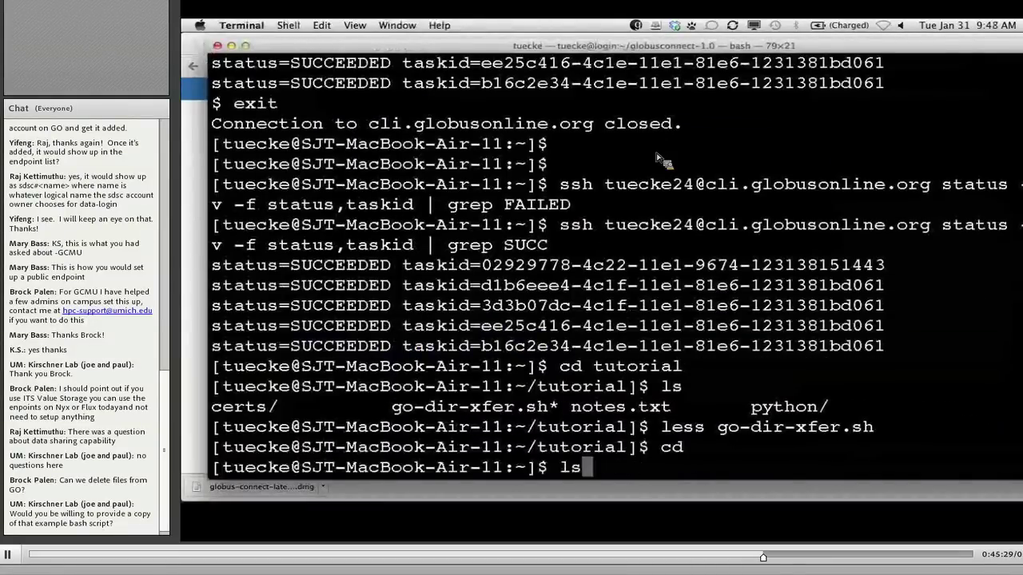
key(Up)
key(Up)
key(Up)
key(Up)
key(Up)
key(Return)
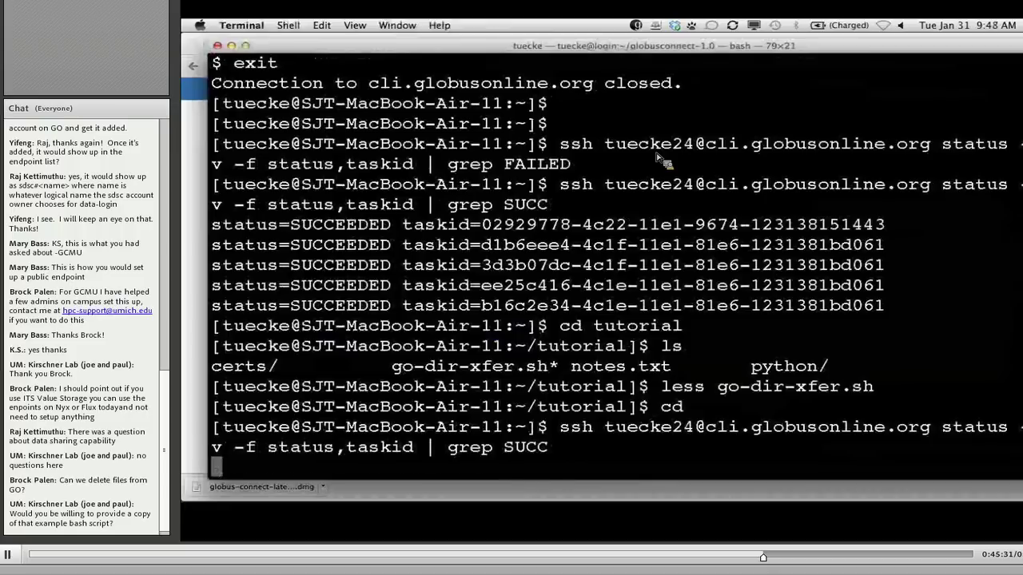
Log in to the Globus command line and list its available commands with help
key(Return)
key(Up)
key(Up)
key(Up)
key(Up)
key(Up)
key(Up)
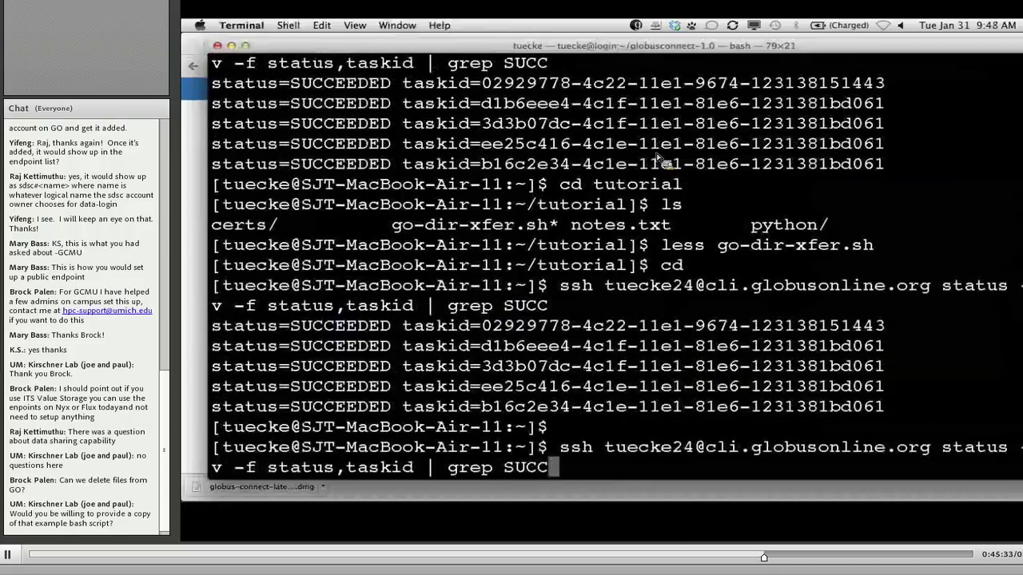
key(Up)
key(Return)
text(help)
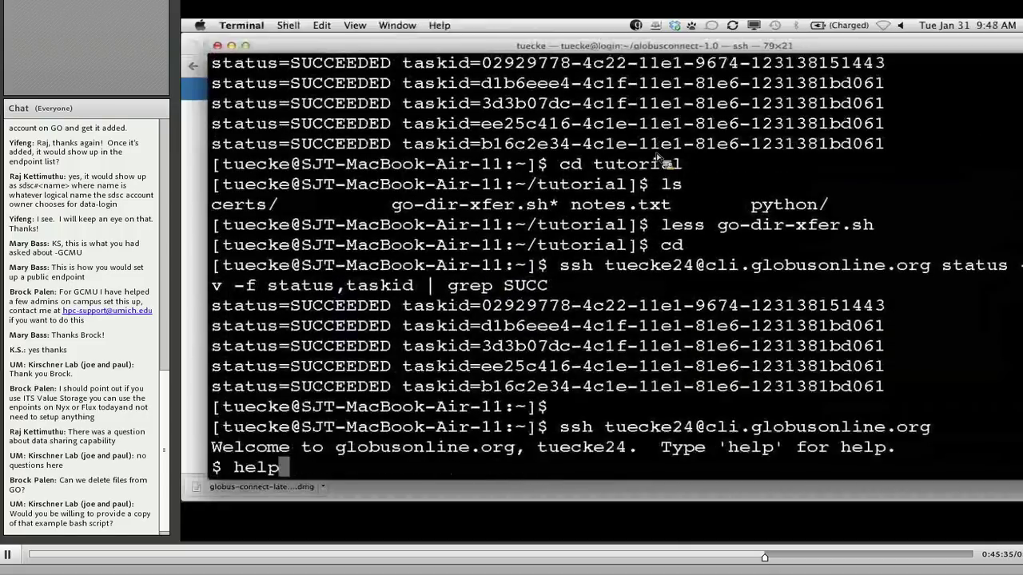
key(Return)
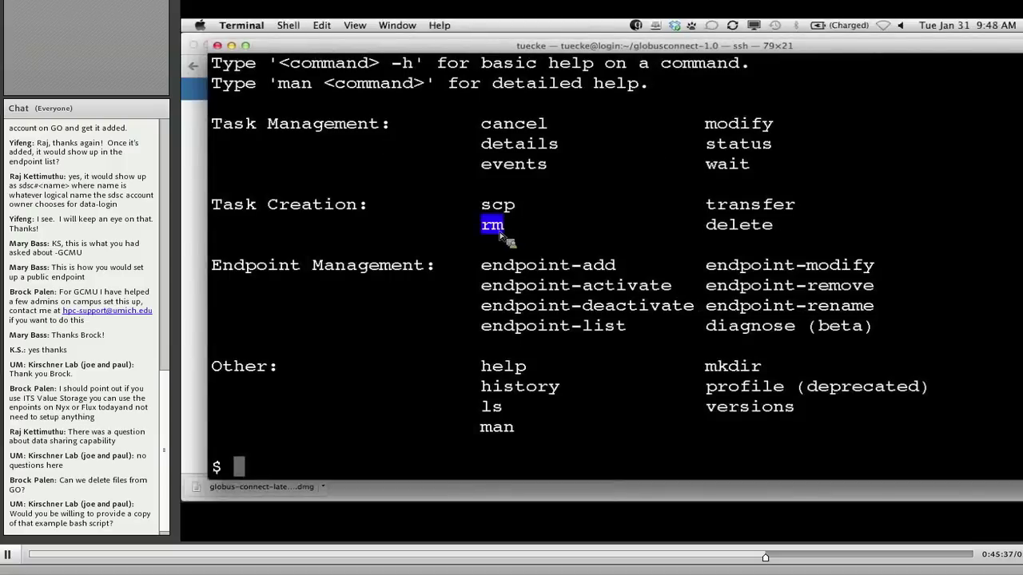
List the files in the mylinux endpoint home folder with ls mylinux:~
text(ls tuecke24)
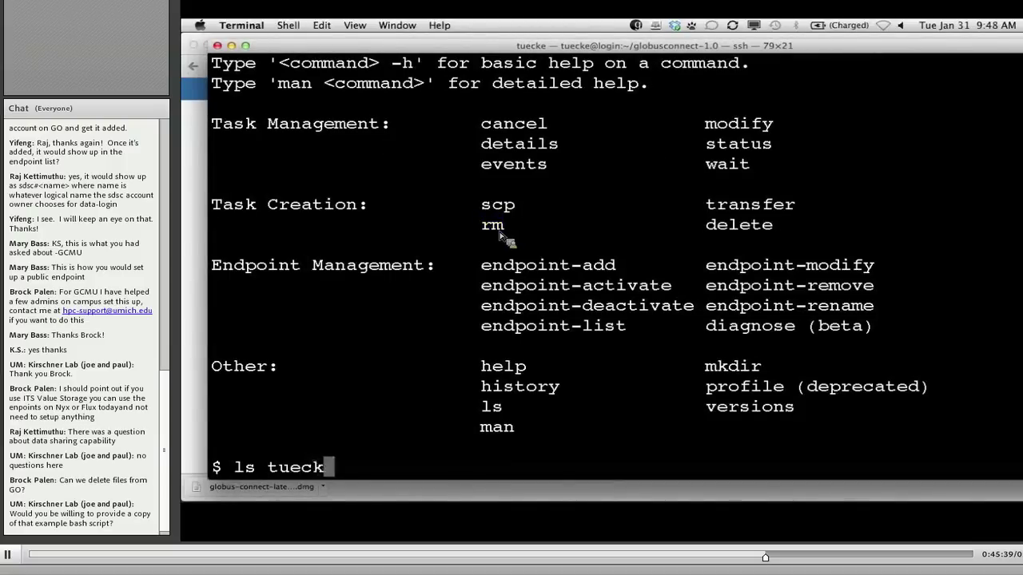
key(BackSpace)
key(BackSpace)
key(BackSpace)
key(BackSpace)
key(BackSpace)
key(BackSpace)
key(BackSpace)
key(BackSpace)
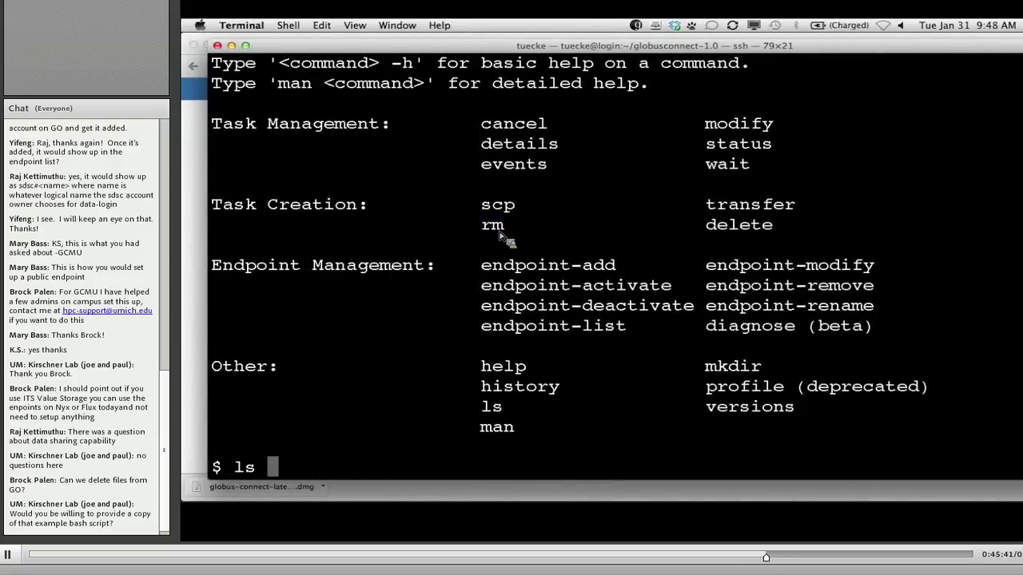
text(mylin)
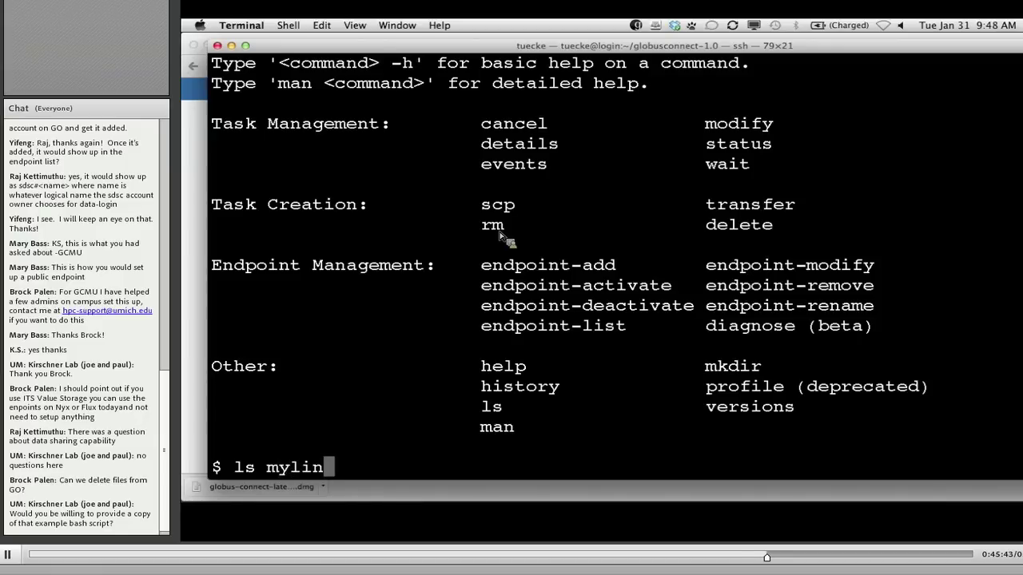
text(ux)
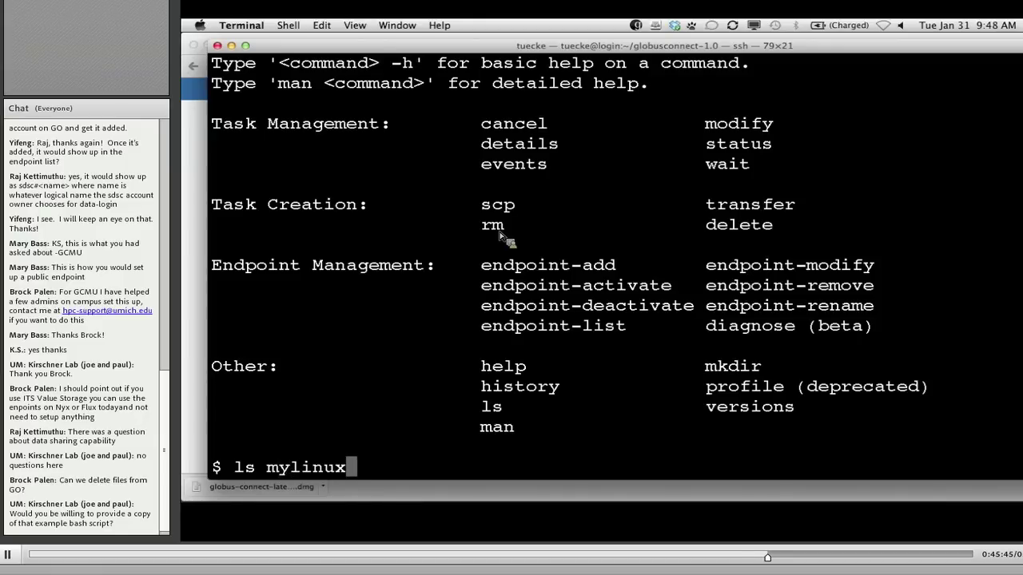
text(:~)
key(Return)
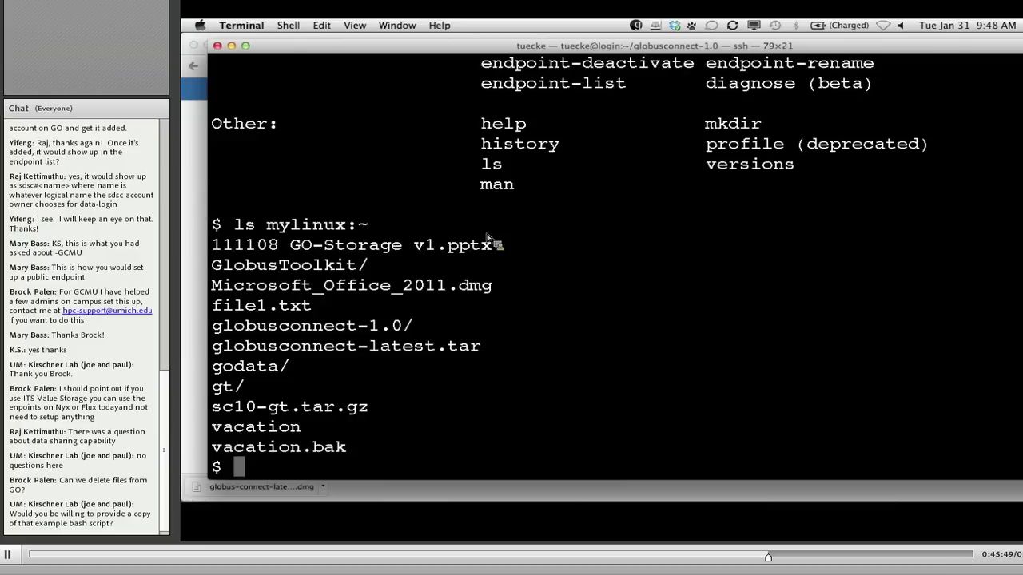
Recursively remove godata with rm -r mylinux:~/godata and re-list to confirm it is gone
text(rm )
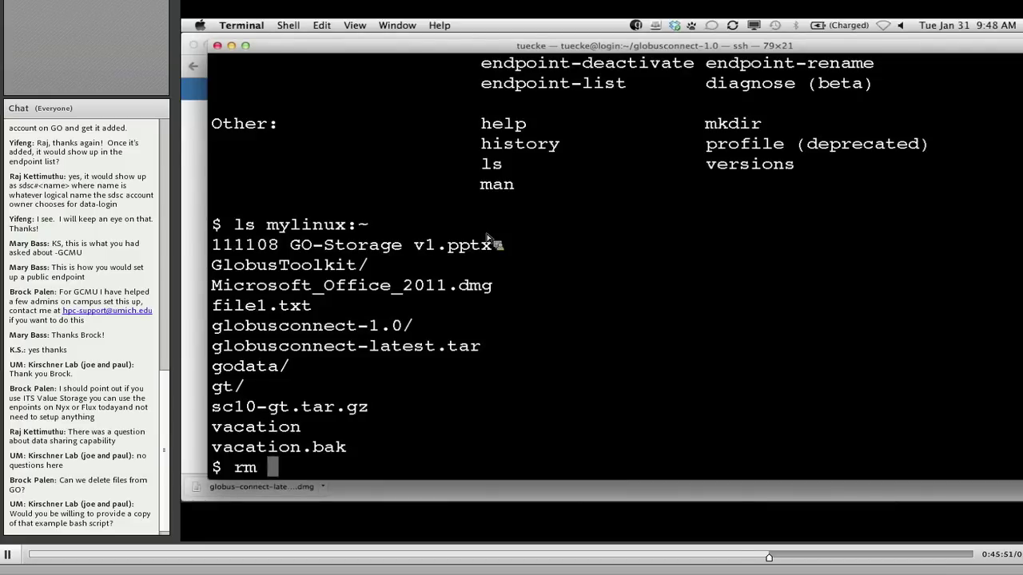
text(mylinux)
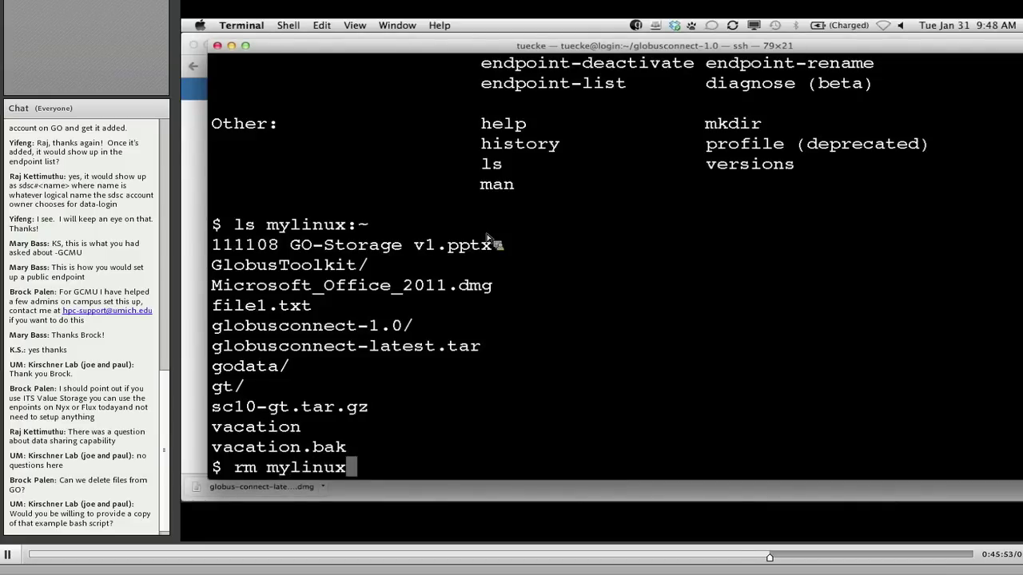
key(BackSpace)
key(BackSpace)
key(BackSpace)
key(BackSpace)
key(BackSpace)
key(BackSpace)
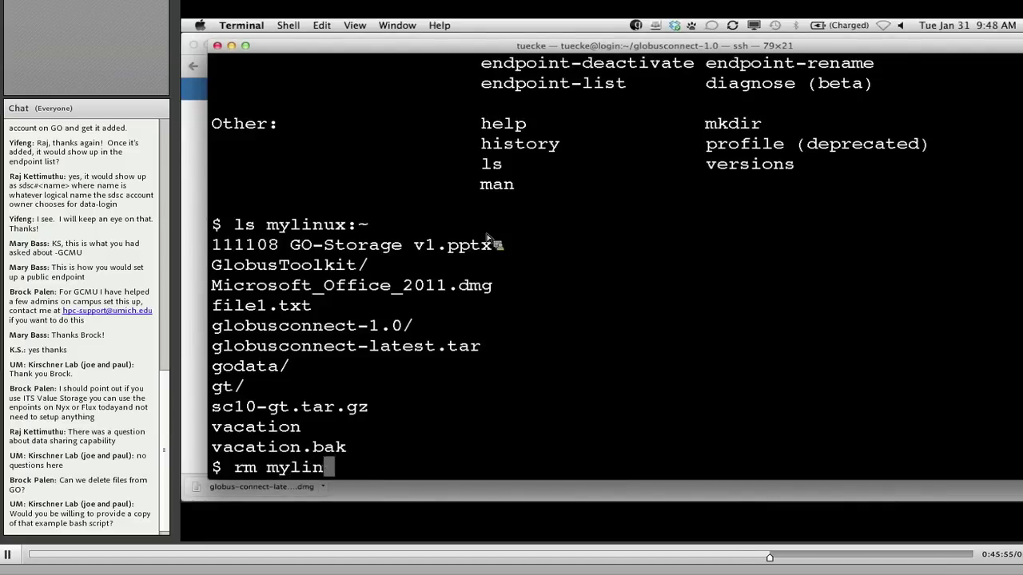
key(BackSpace)
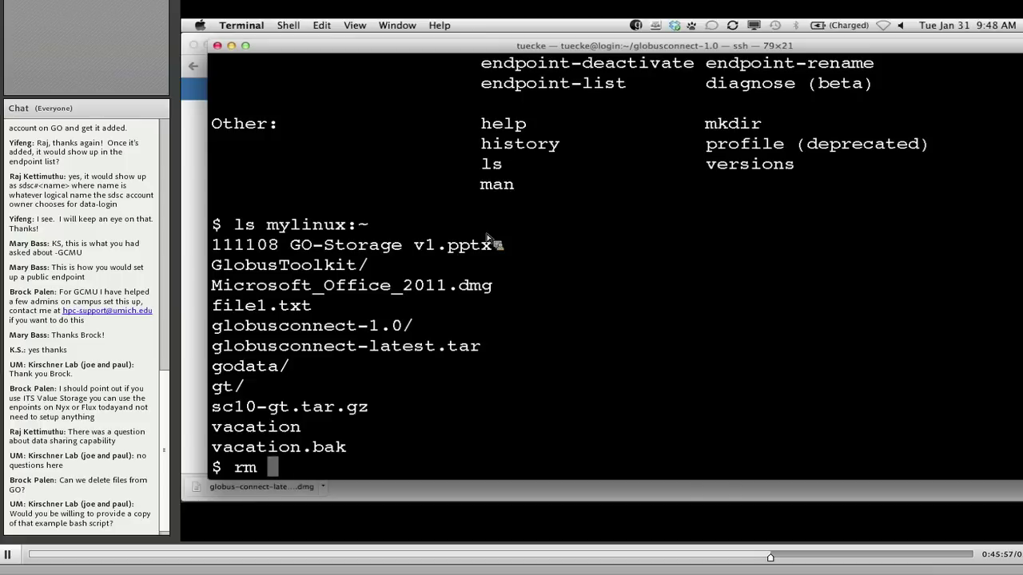
text(-r )
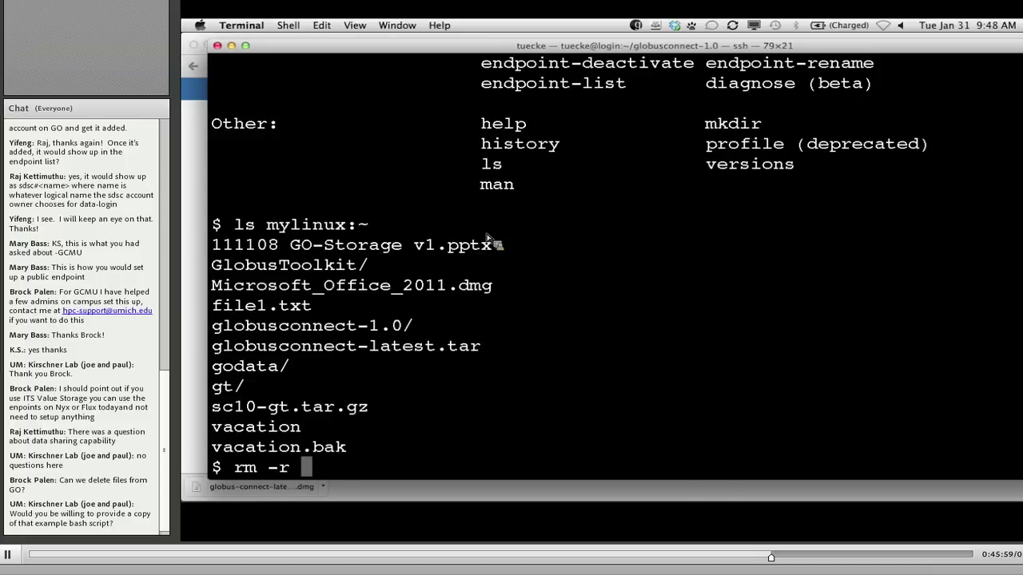
text(mylinux:)
key(BackSpace)
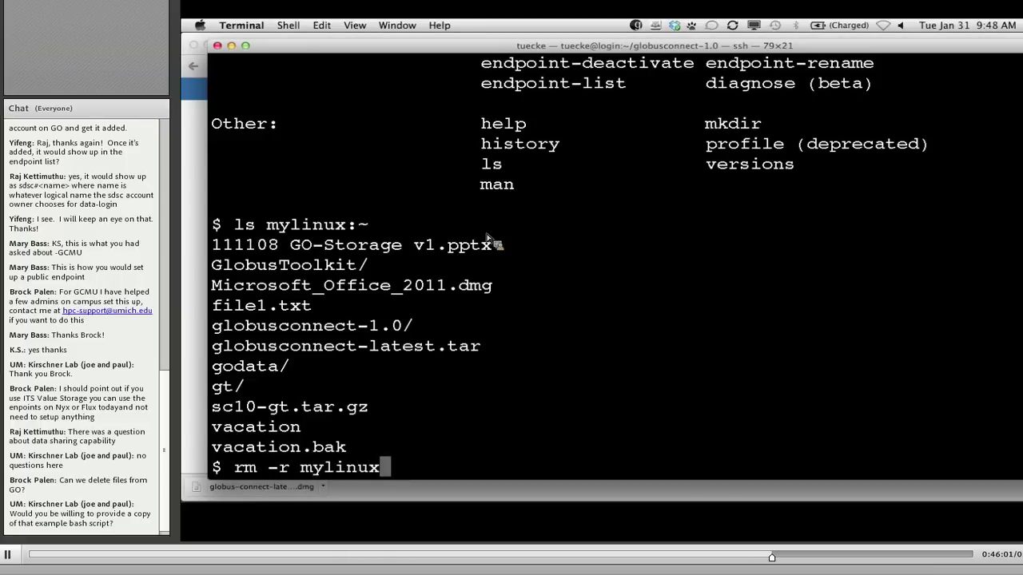
text(:~)
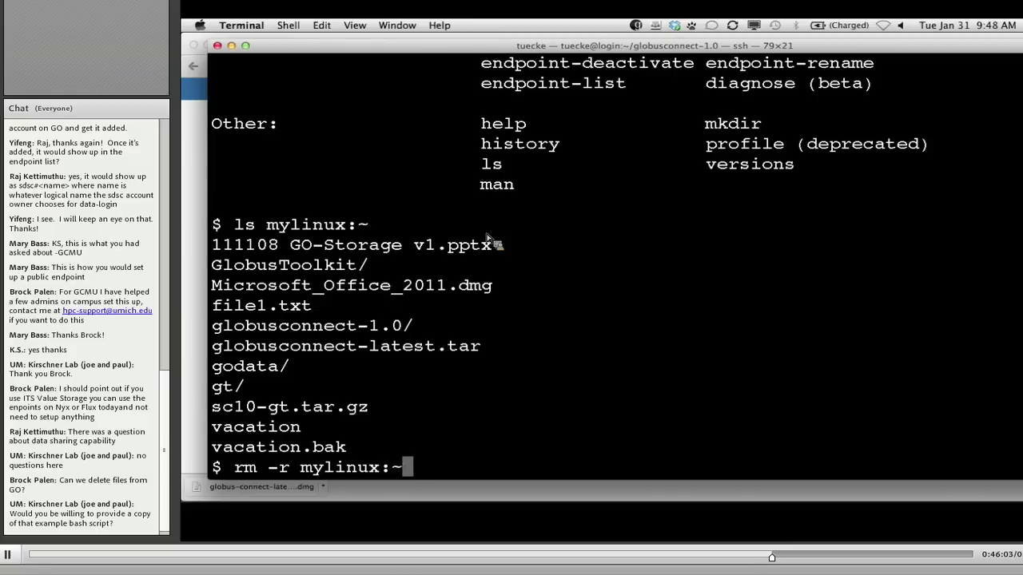
text(/godata)
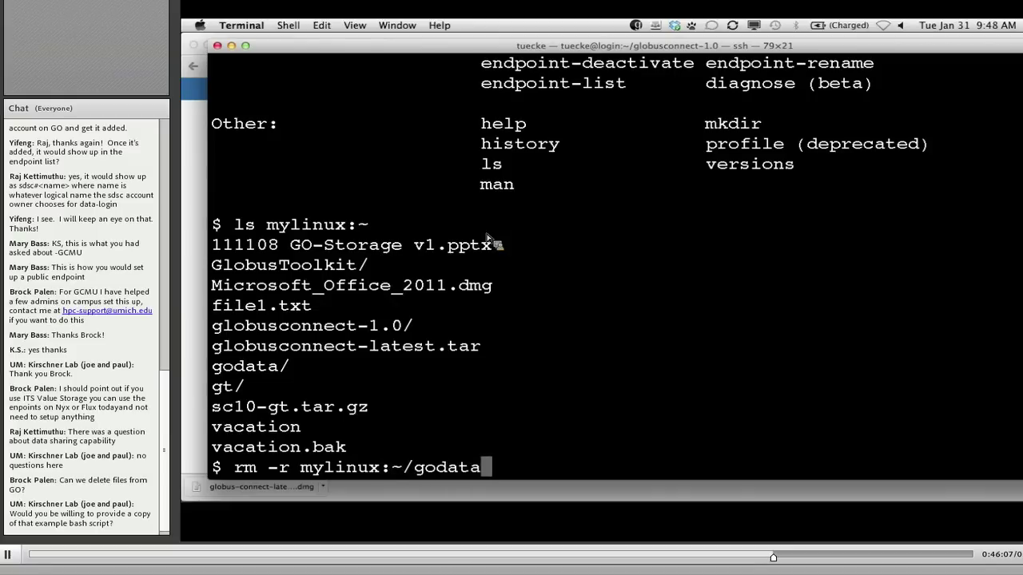
key(Return)
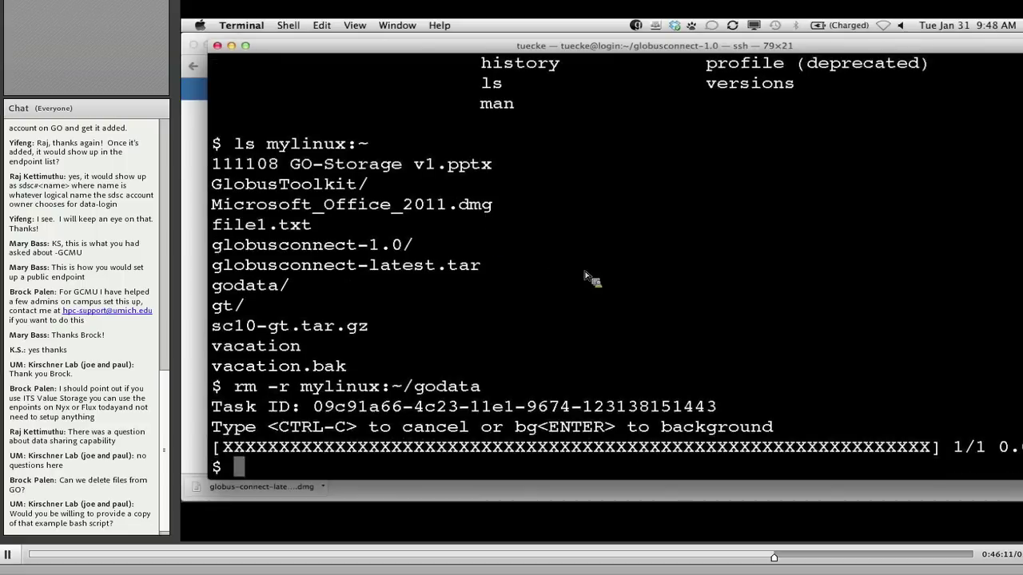
key(Up)
key(Up)
key(Return)
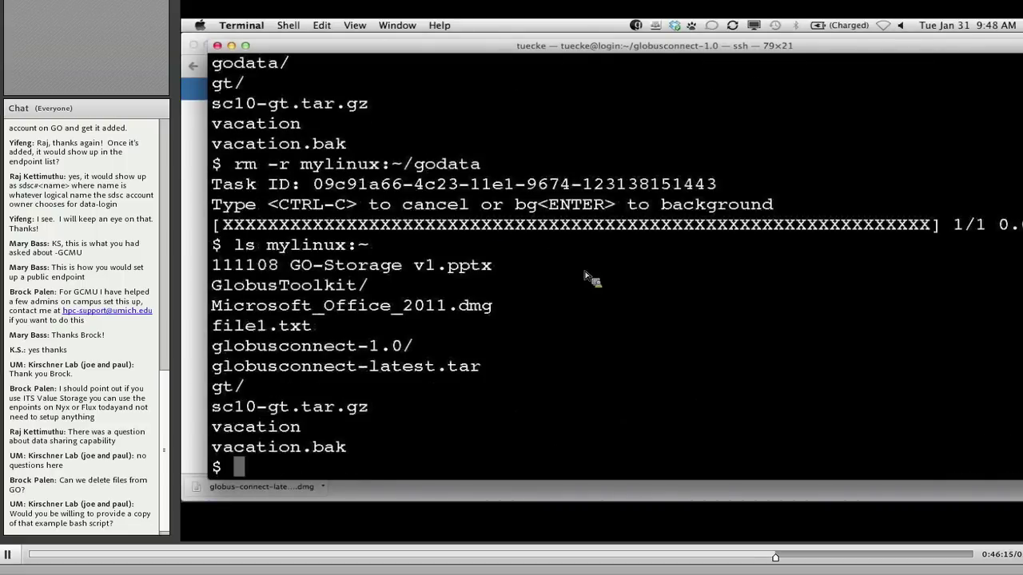
Run mkdir mylinux:~/foo, then list mylinux:~ and highlight the new foo/ entry
key(Up)
key(Left)
key(Left)
key(Left)
key(Left)
key(Left)
key(Left)
key(Left)
key(Left)
key(Left)
key(Left)
key(Left)
key(Down)
text(mid)
key(BackSpace)
key(BackSpace)
text(k)
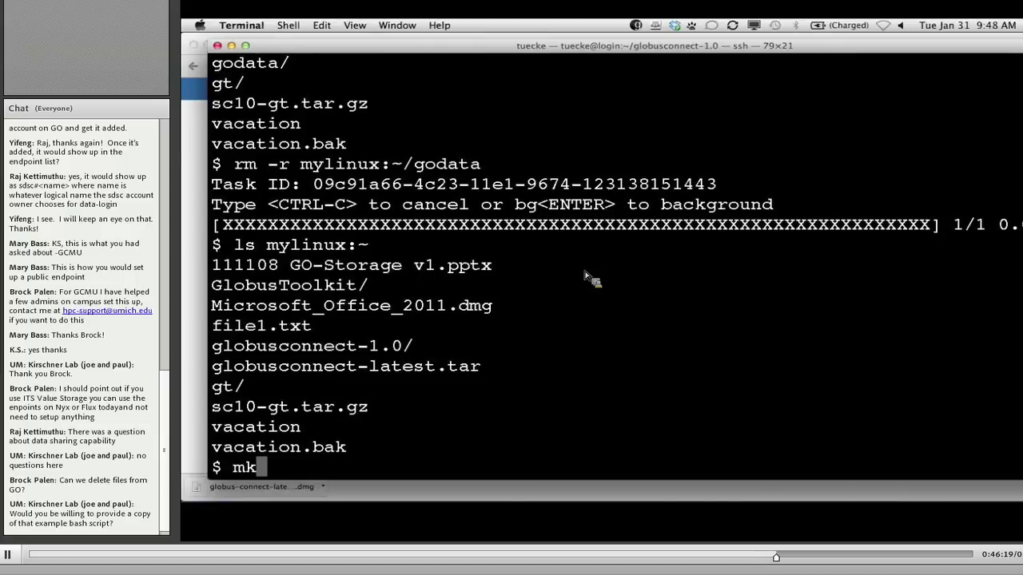
text(dir mylinux)
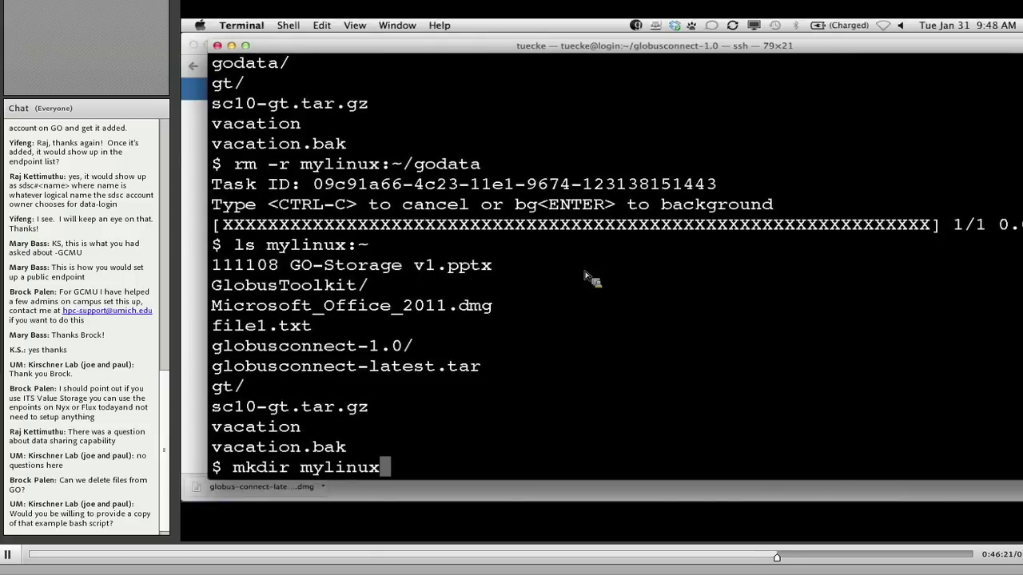
text(:~/foo)
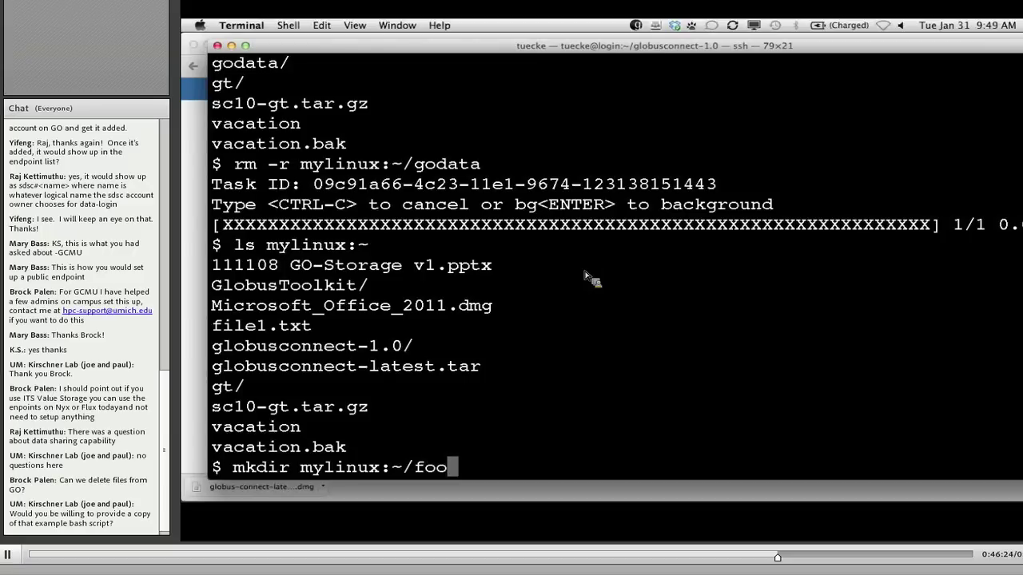
key(Return)
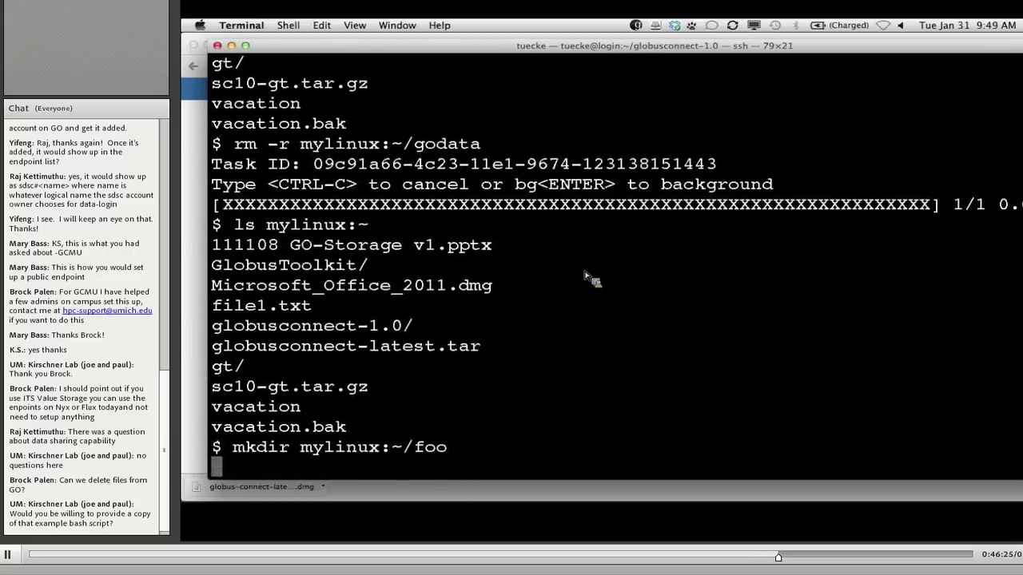
text(ls mylinux:~)
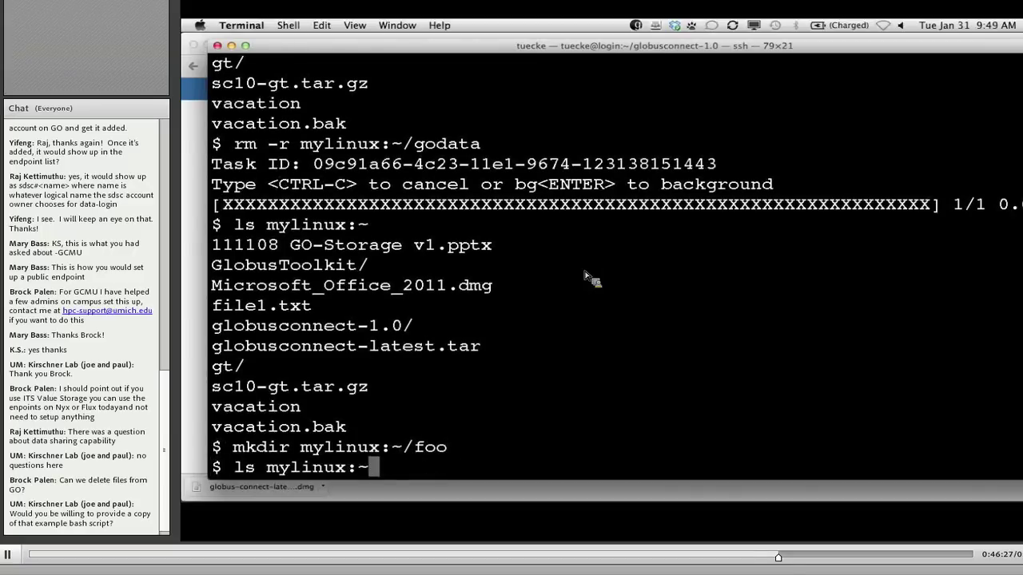
key(Return)
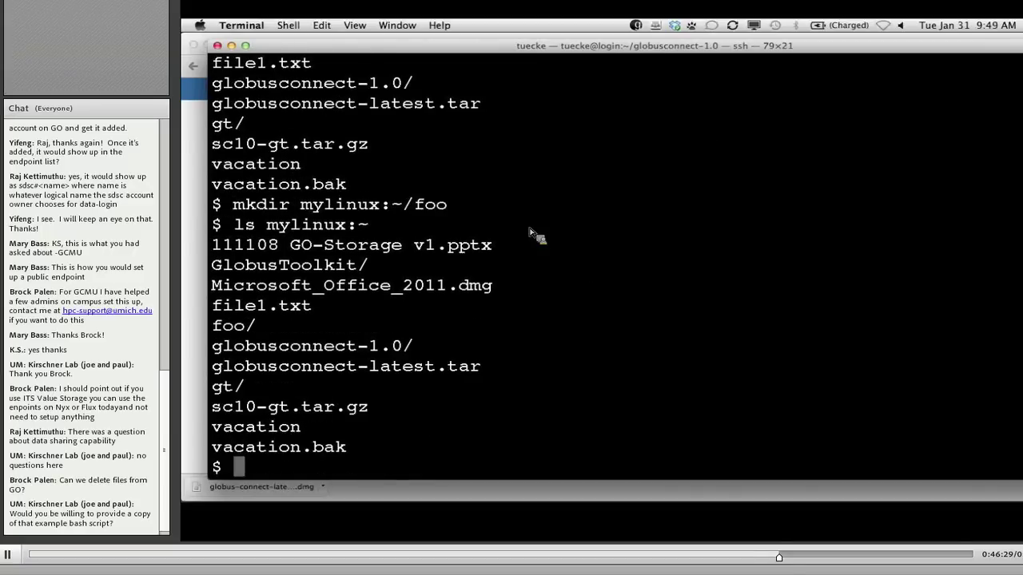
triple_click(239, 331)
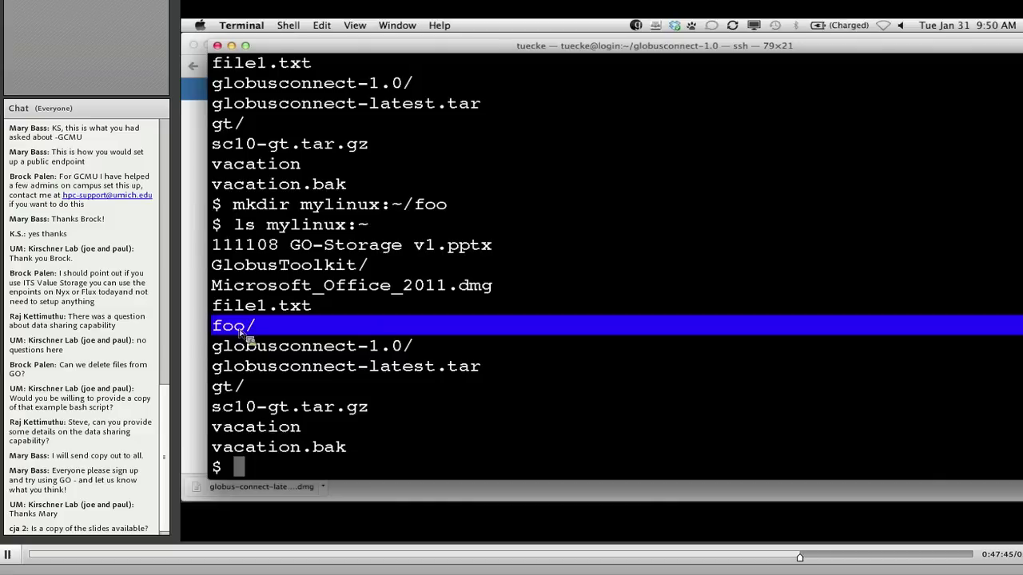
Switch from Terminal back to the Globus Online transfer page in Chrome
key(super+Tab)
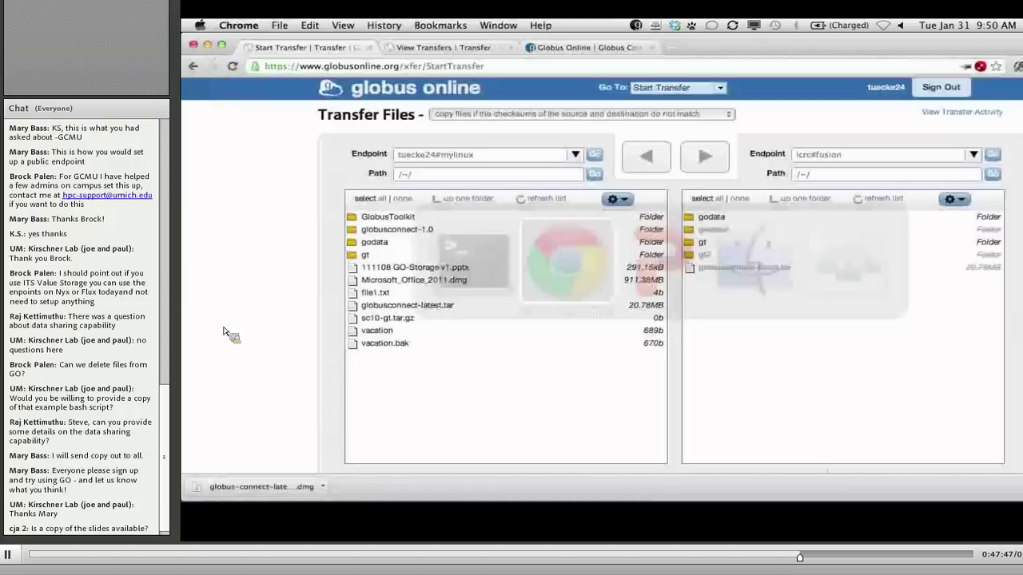
Switch to PowerPoint and present slide 9, For More Information, as a slide show
key(super+Tab)
key(super+Tab)
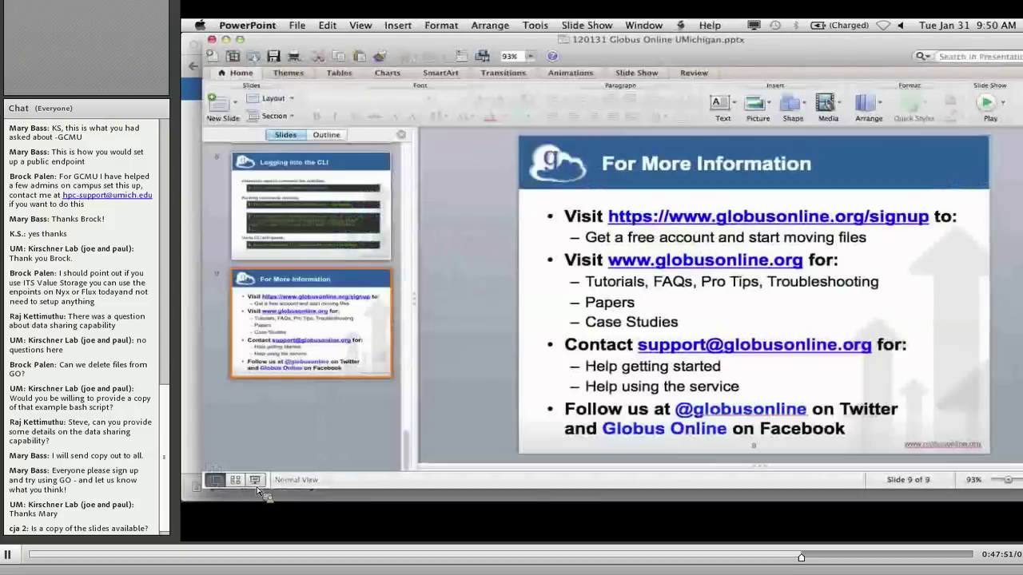
click(254, 480)
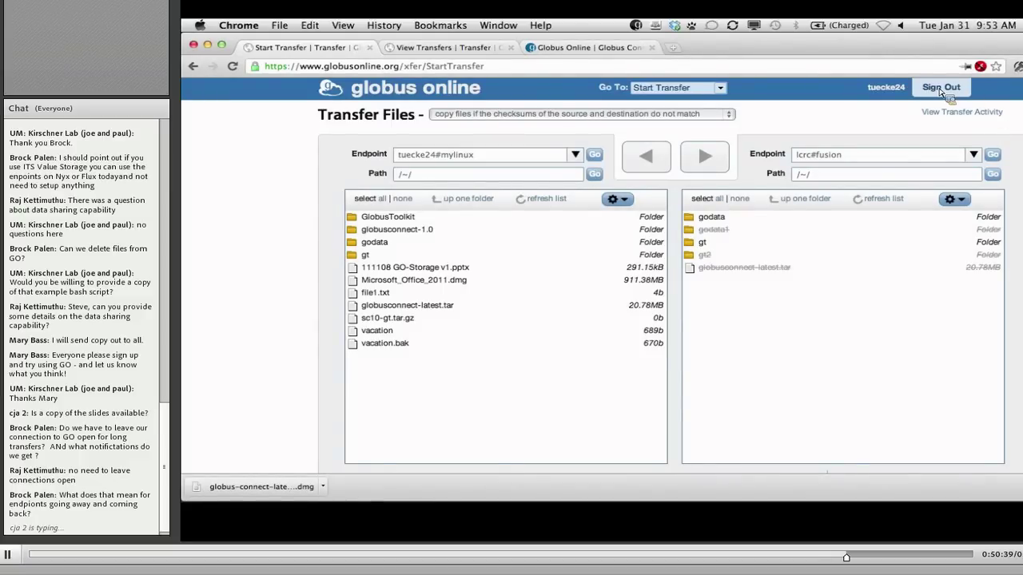
Check the Globus Connect status menu, then switch to the Adobe Connect meeting window
click(636, 25)
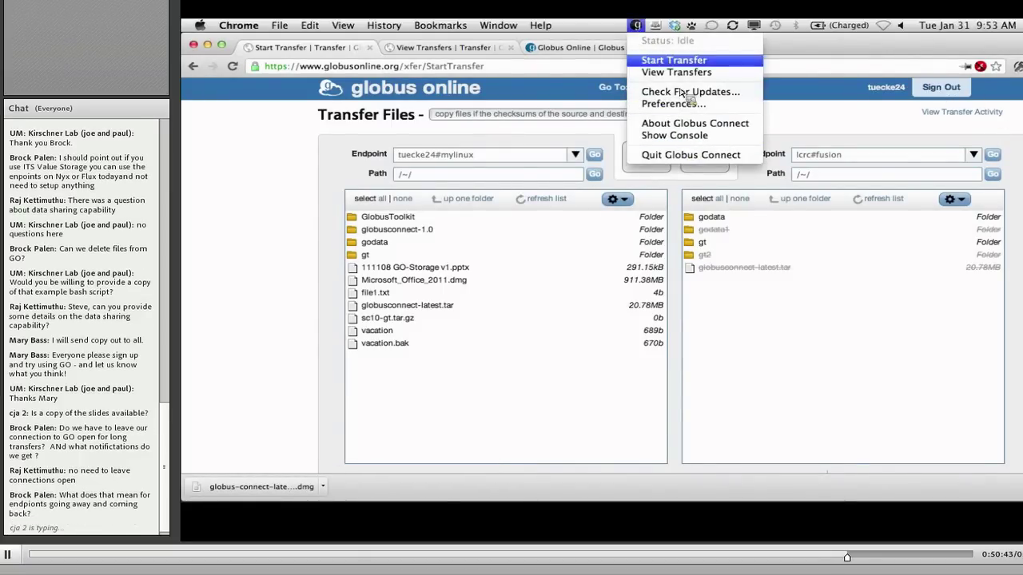
click(639, 29)
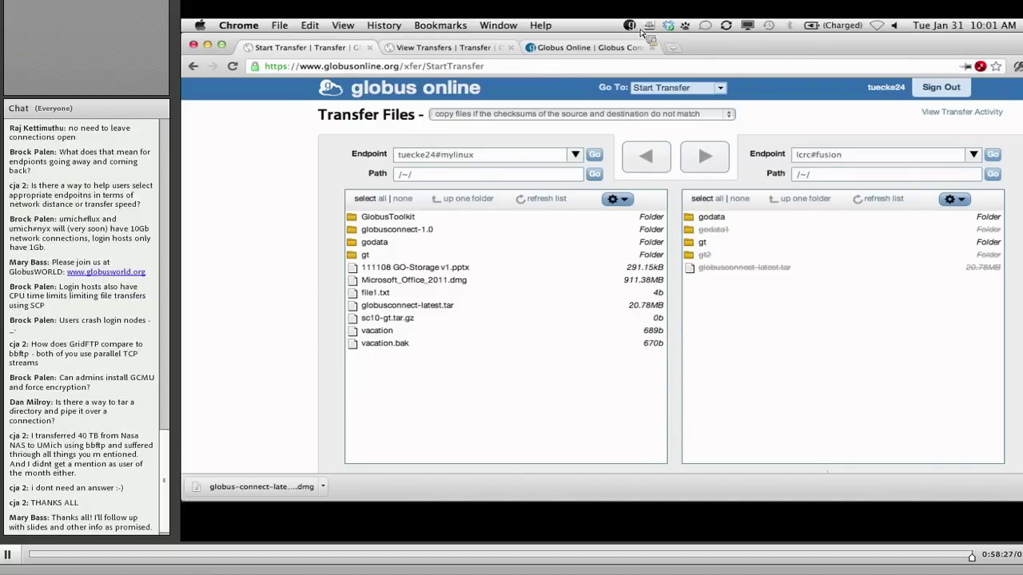
key(super+Tab)
key(super+Tab)
key(super+Tab)
key(super+Tab)
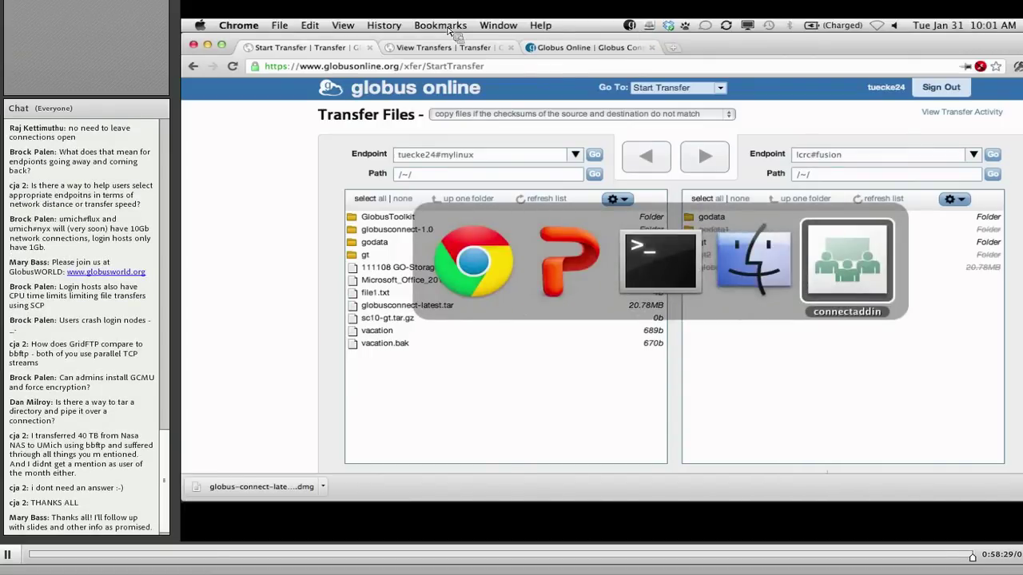